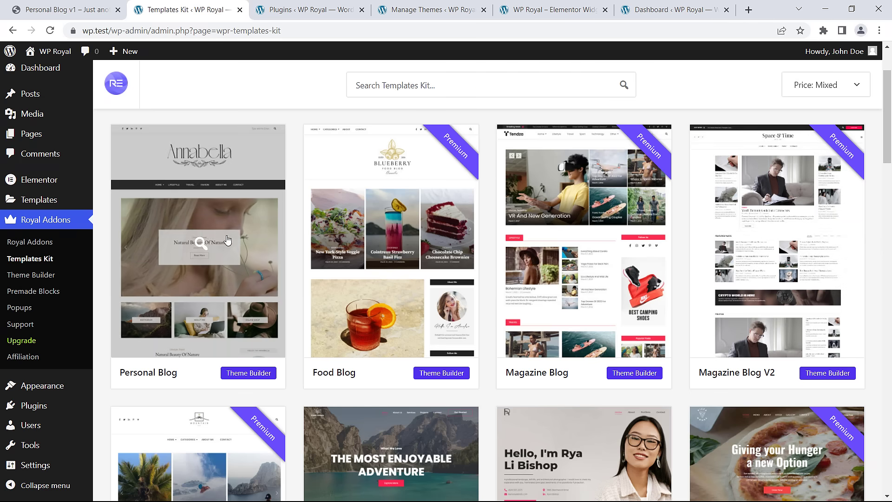
View the Personal Blog templates kit's page previews and return to the kit library.
click(203, 237)
scroll(889, 174, down, 2)
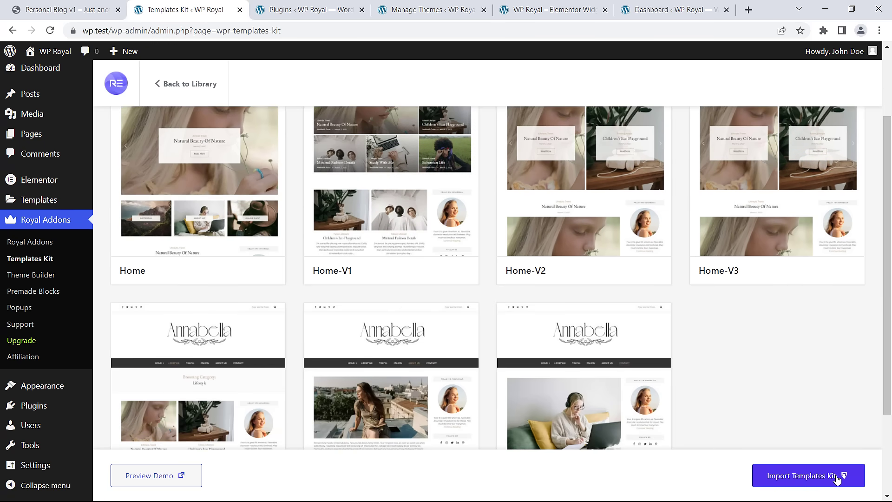
scroll(884, 318, up, 2)
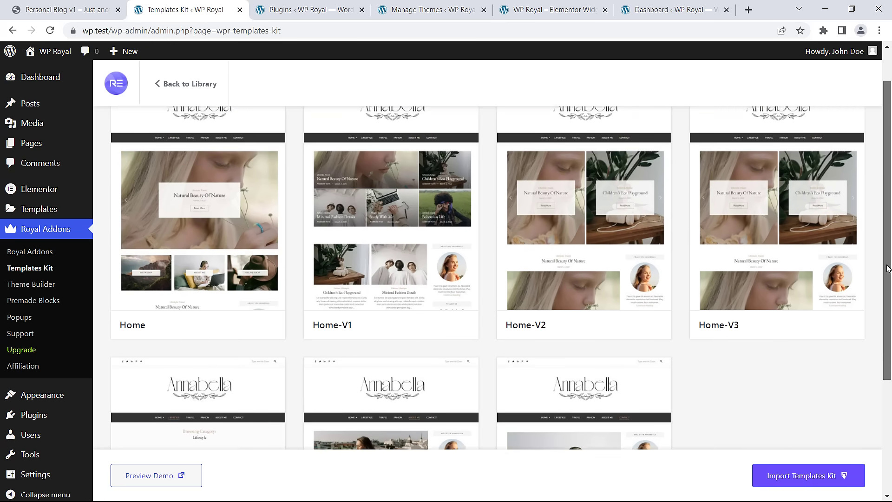
click(181, 87)
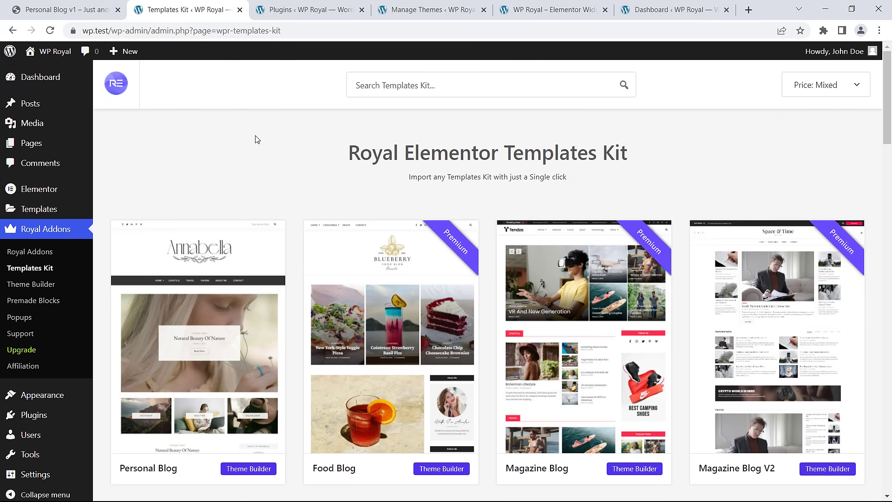
Check the installed plugins for Royal Elementor Addons and Elementor.
click(309, 10)
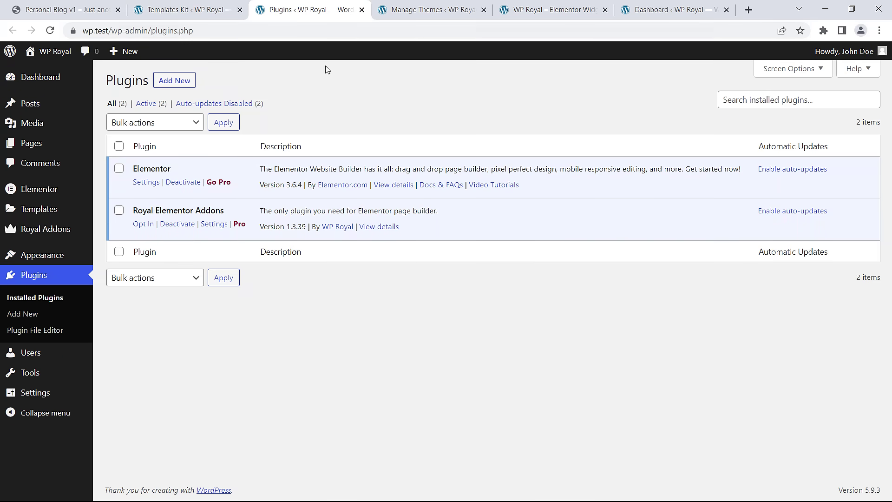
drag(136, 207, 242, 211)
click(242, 212)
drag(134, 168, 198, 171)
click(199, 171)
Check the active theme among the installed themes and view the site's current front page and header.
click(423, 14)
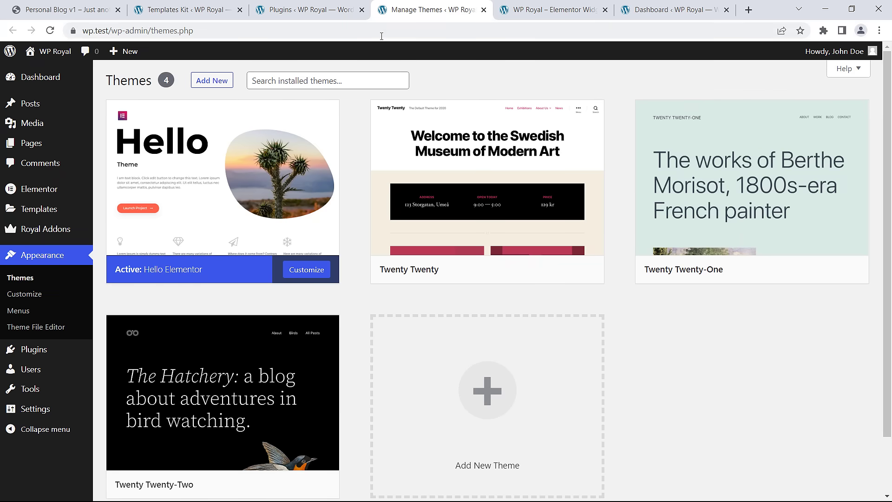
mouse_move(207, 181)
click(551, 12)
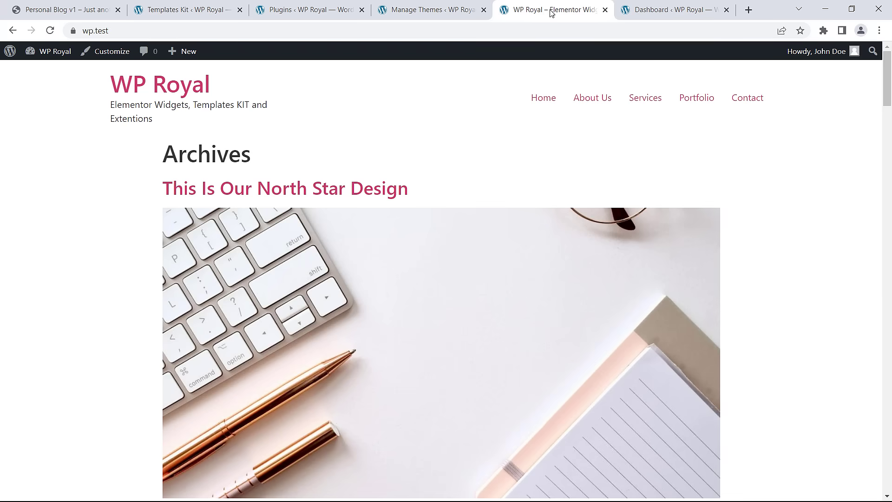
mouse_move(886, 79)
mouse_down()
mouse_move(889, 479)
mouse_move(887, 79)
mouse_up()
Create a header template titled "Header" in the Royal Addons Theme Builder.
click(665, 11)
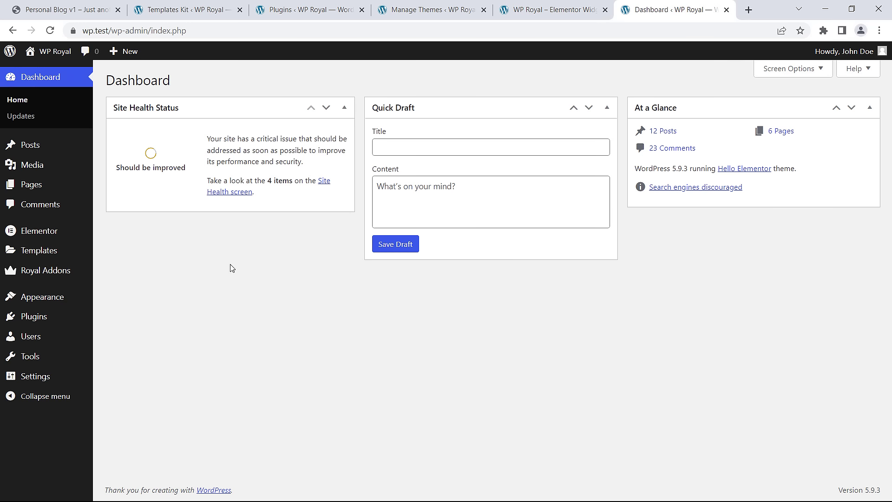
mouse_move(40, 274)
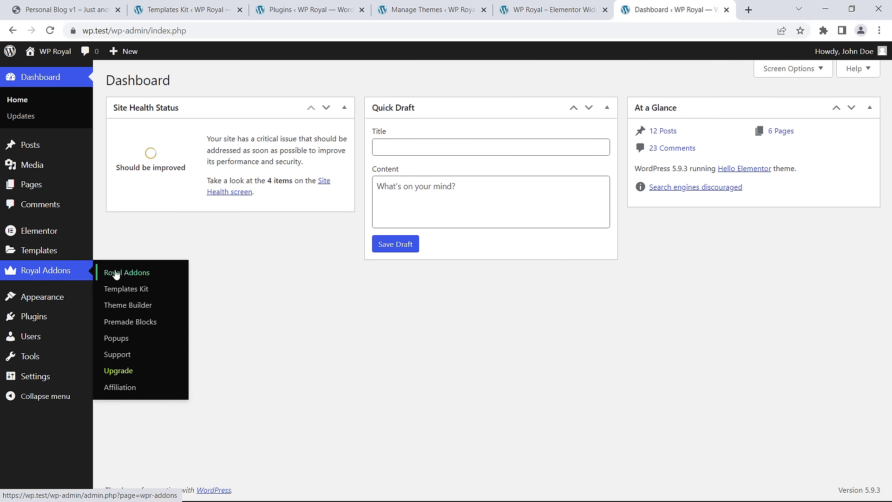
click(145, 308)
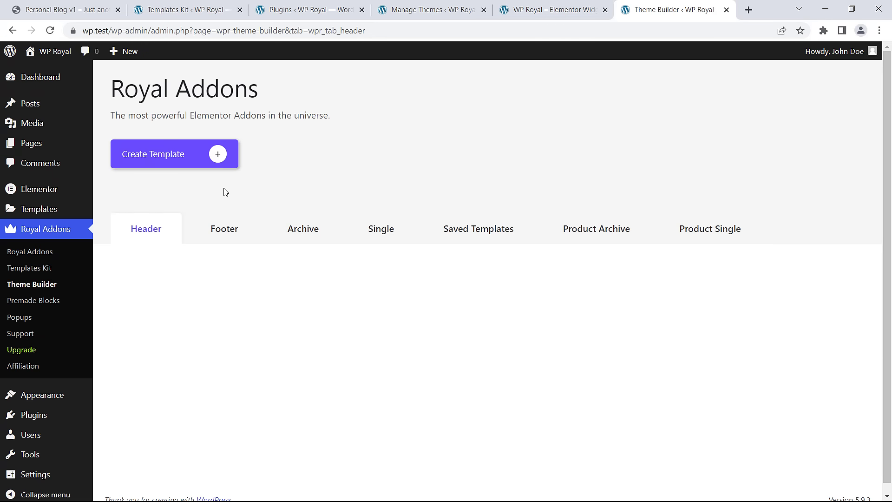
click(218, 154)
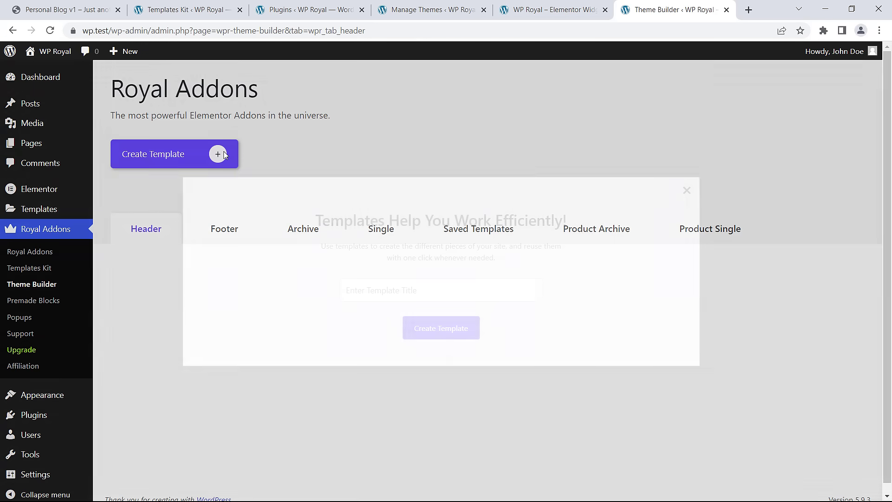
click(373, 284)
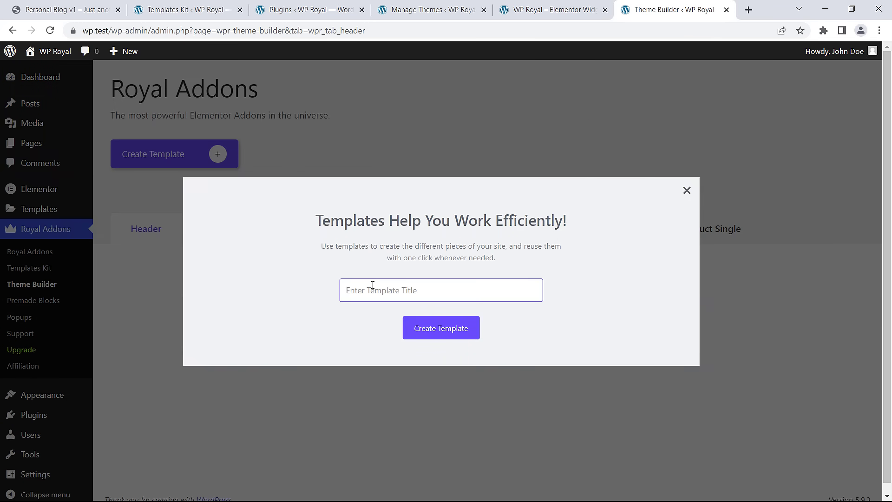
text(Header)
click(449, 332)
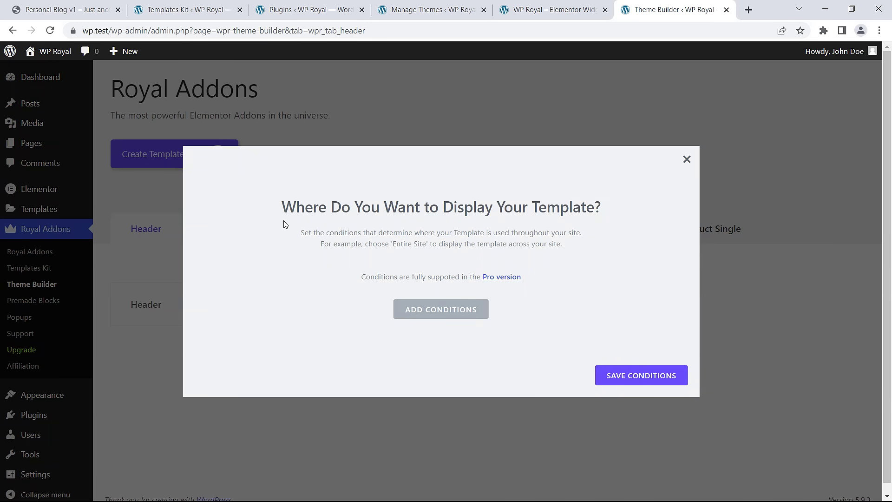
Set the template's display condition to Entire Site, enable showing it on Elementor Canvas pages, and save the conditions.
drag(281, 206, 602, 206)
click(607, 208)
click(446, 309)
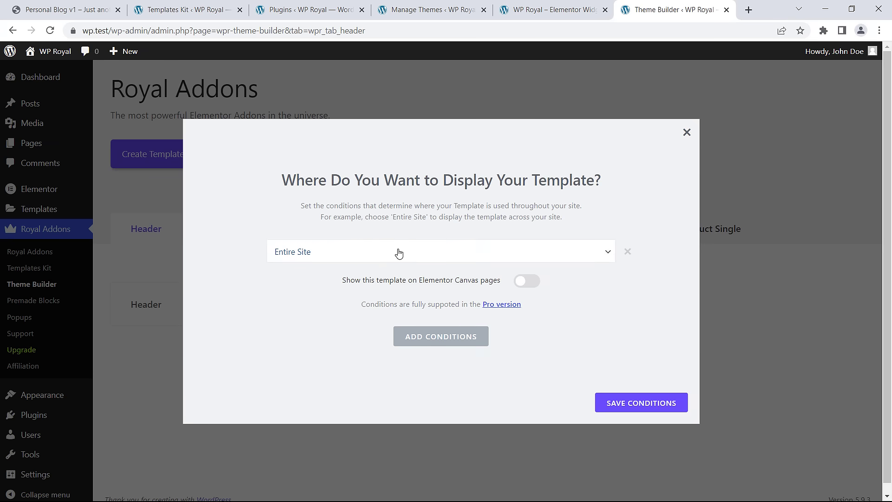
click(398, 253)
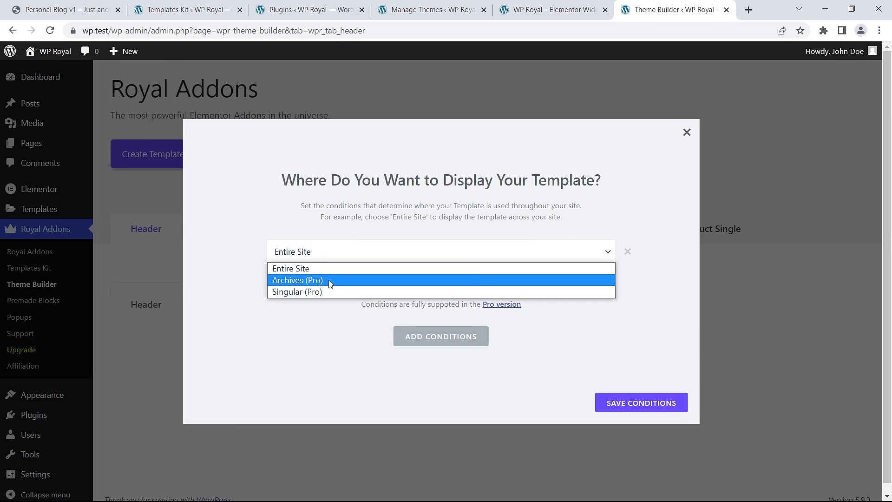
click(320, 269)
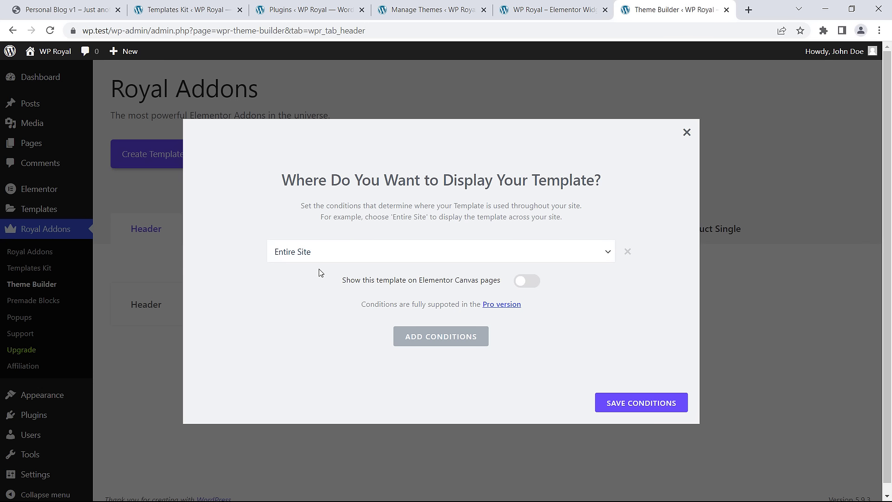
drag(341, 280, 508, 281)
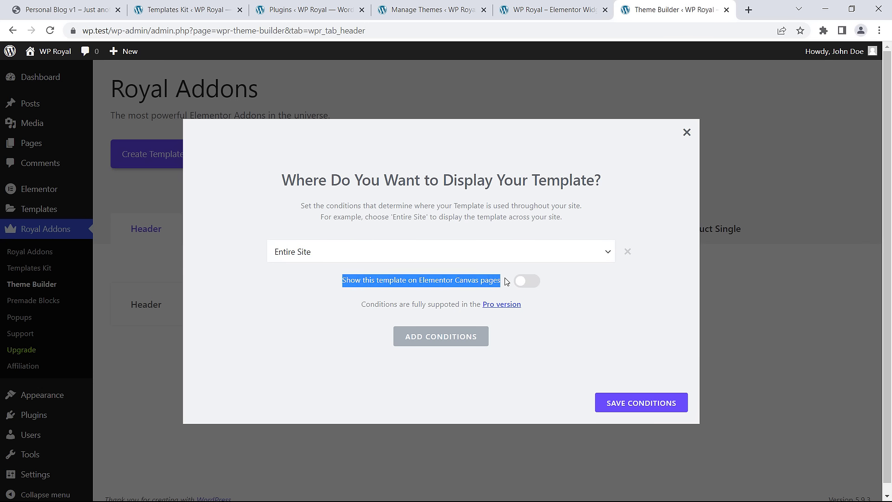
click(509, 281)
click(529, 283)
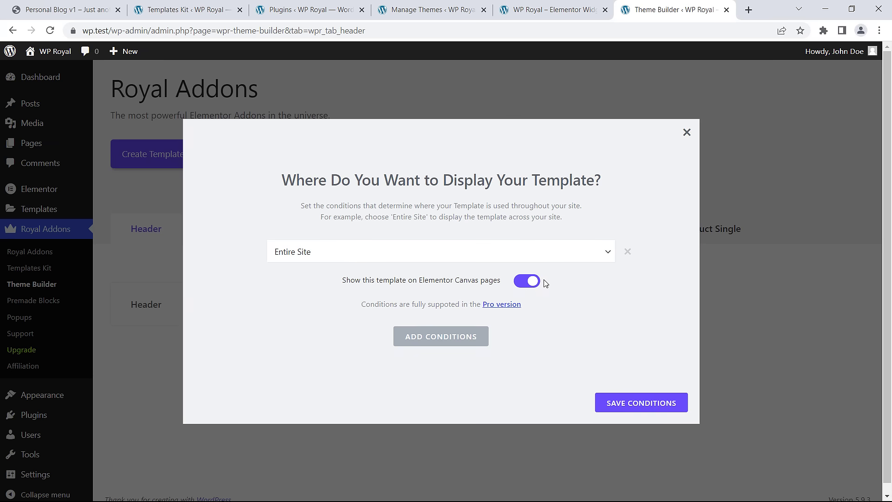
click(638, 404)
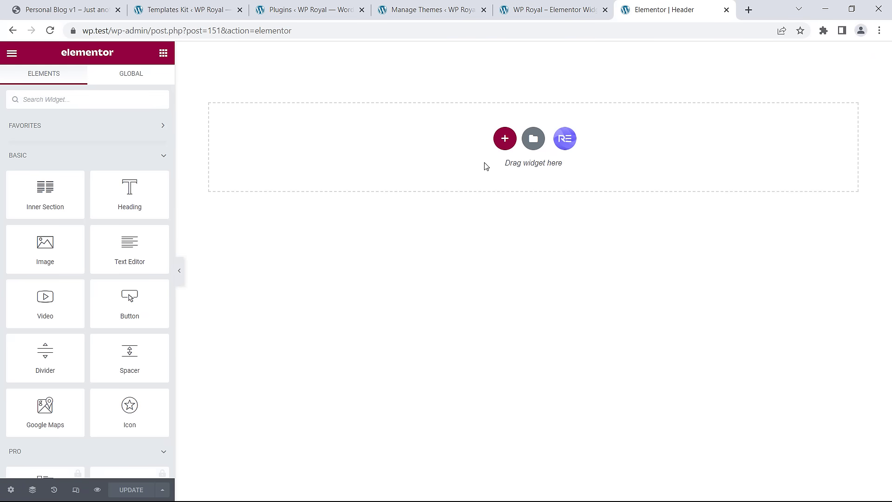
Insert a section with three equal columns and set the first column's width to 15% and the second's to 55%.
click(504, 138)
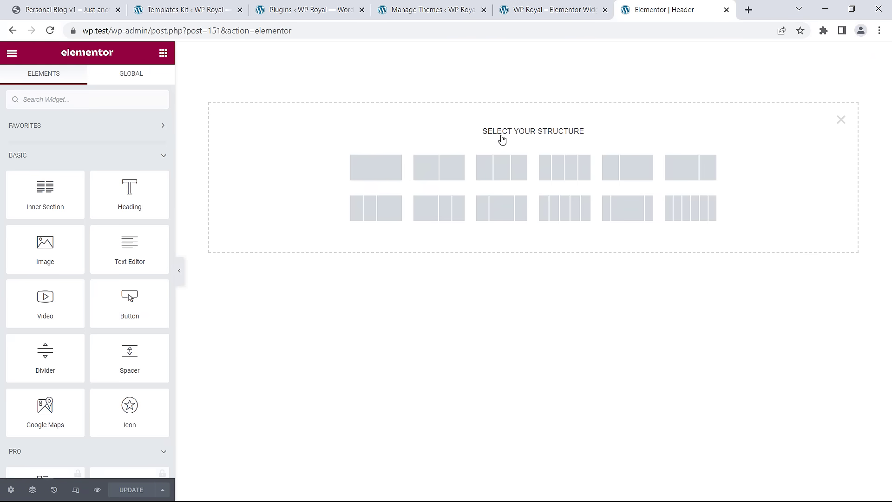
click(502, 170)
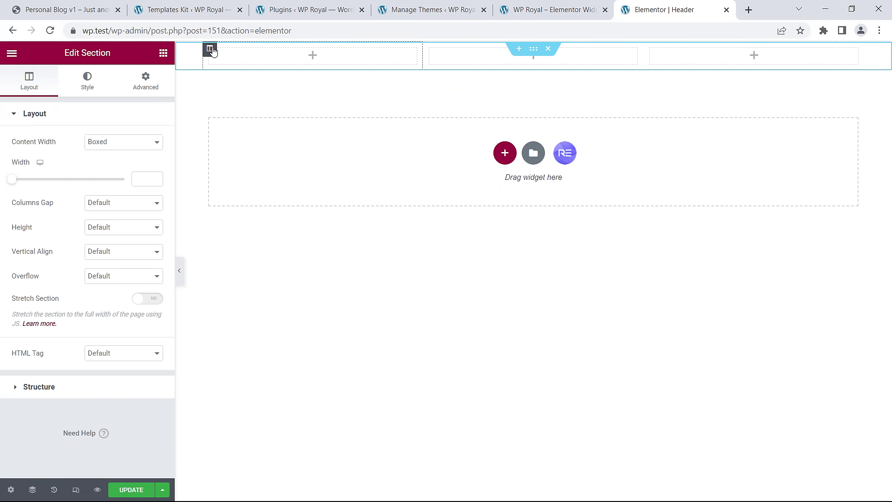
click(211, 50)
click(145, 139)
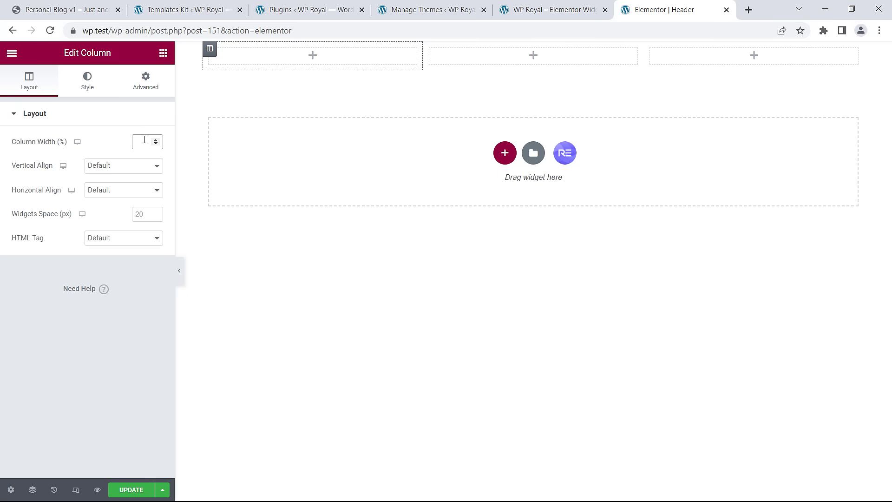
text(15)
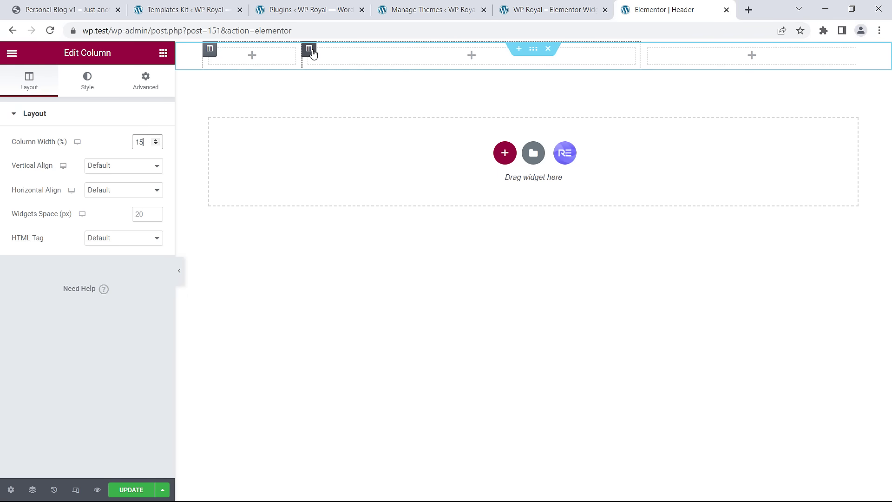
click(309, 48)
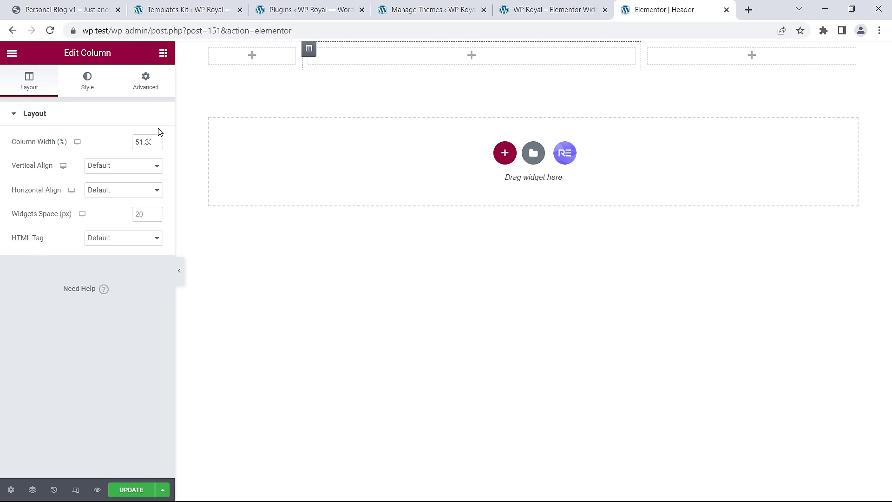
double_click(142, 141)
text(55)
Add the Royal Addons Logo widget to the first column and use Logo.png from the media library as its image.
click(252, 55)
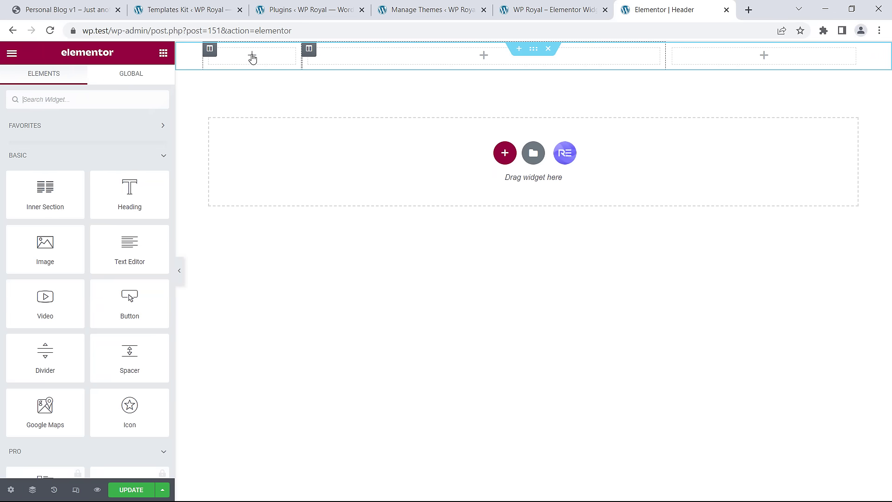
click(84, 98)
text(logo)
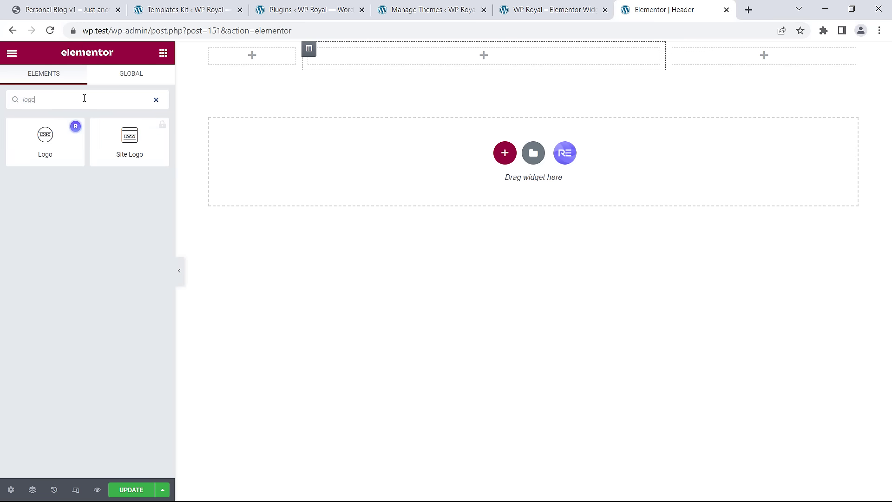
drag(45, 137, 258, 61)
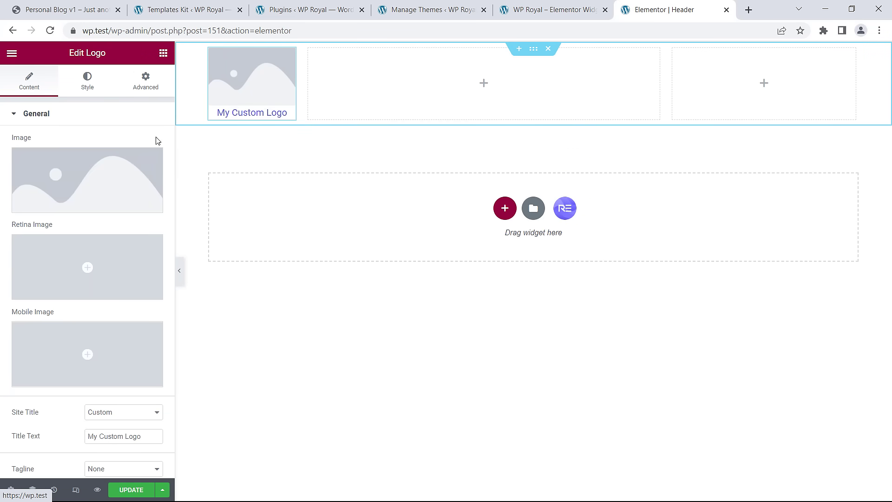
click(84, 175)
click(179, 191)
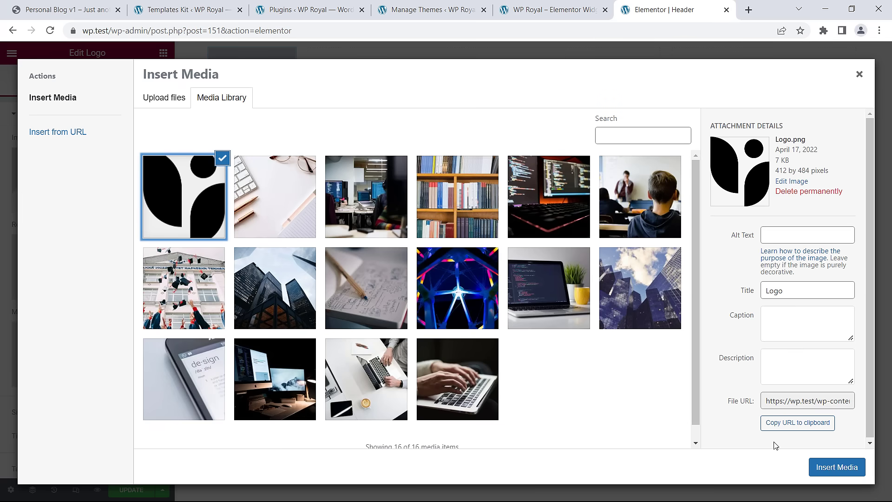
click(836, 467)
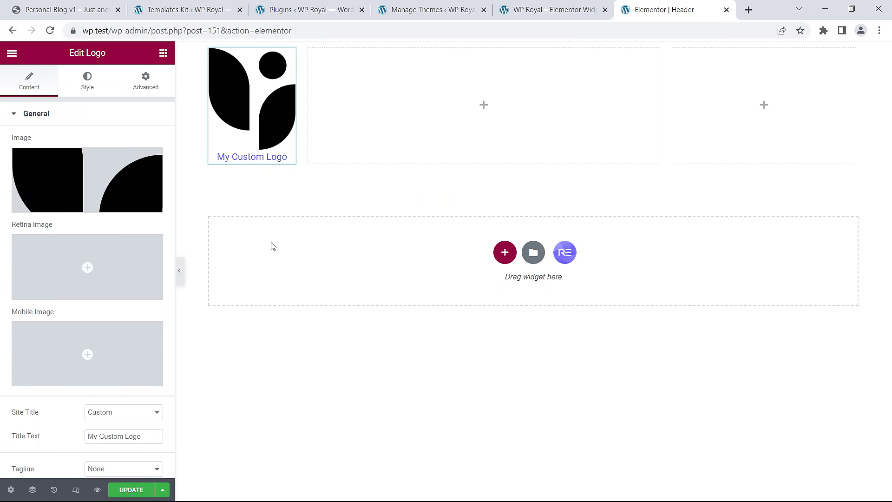
Set the logo widget's site title to None.
scroll(121, 228, down, 3)
click(95, 268)
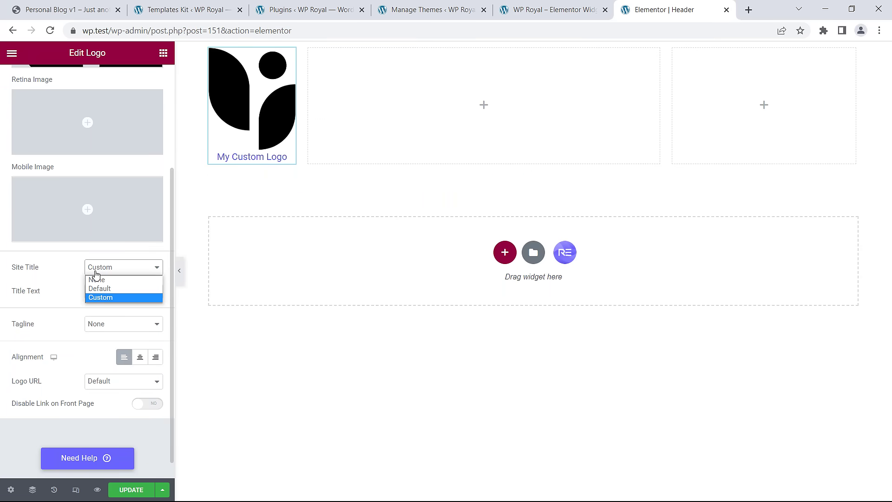
click(101, 281)
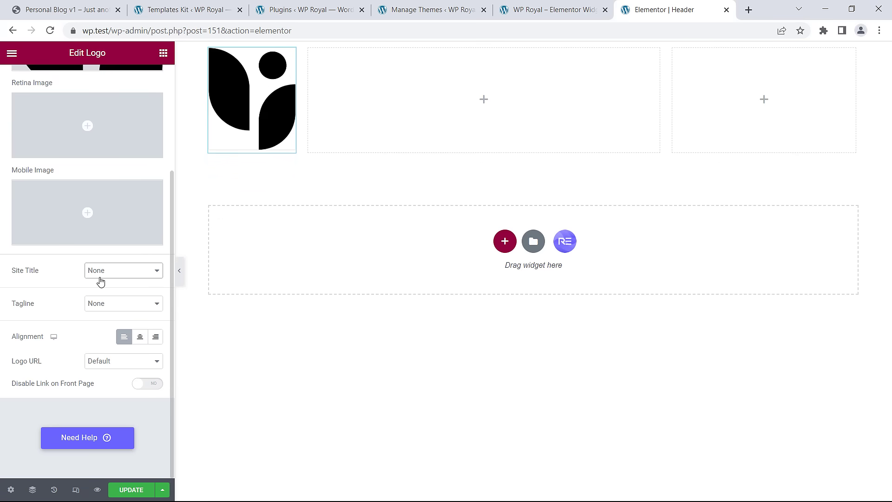
Set the logo's image width to 50 px and its border type to None.
scroll(97, 280, up, 3)
click(87, 86)
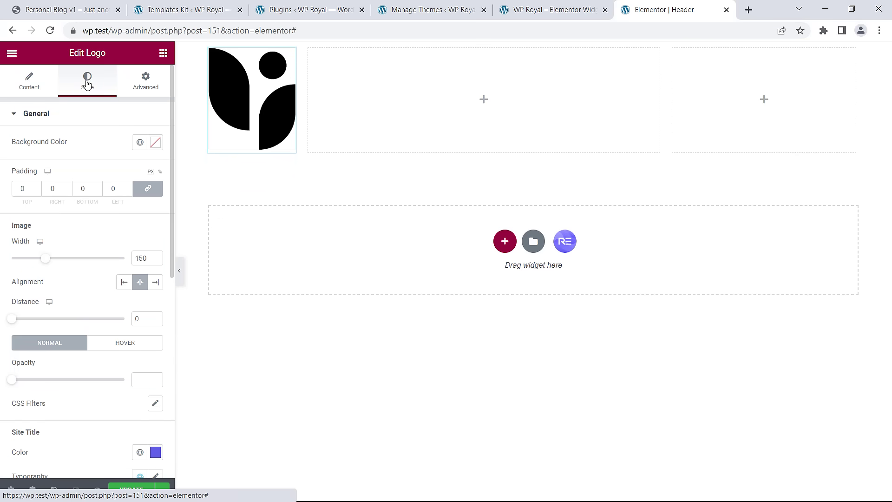
drag(145, 258, 125, 256)
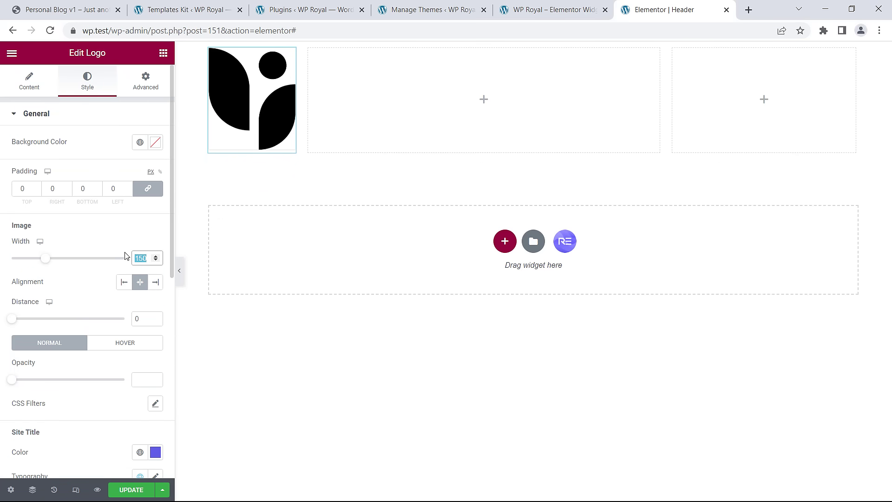
text(50)
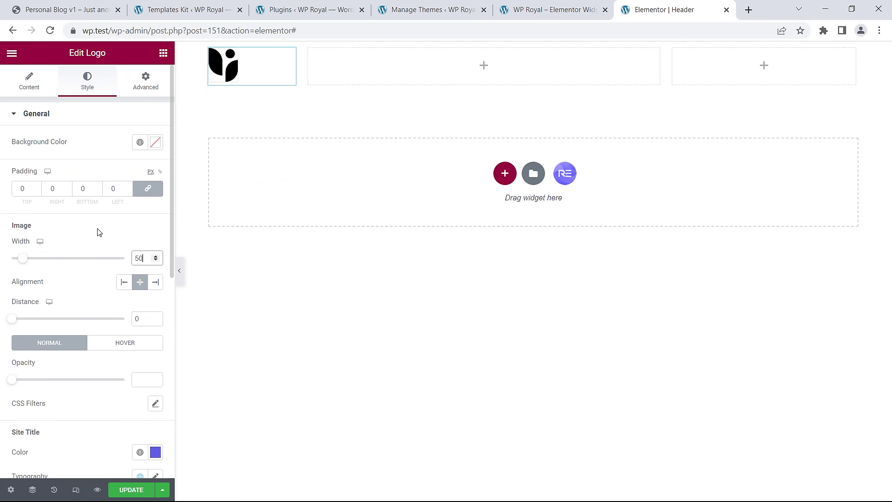
scroll(99, 232, down, 8)
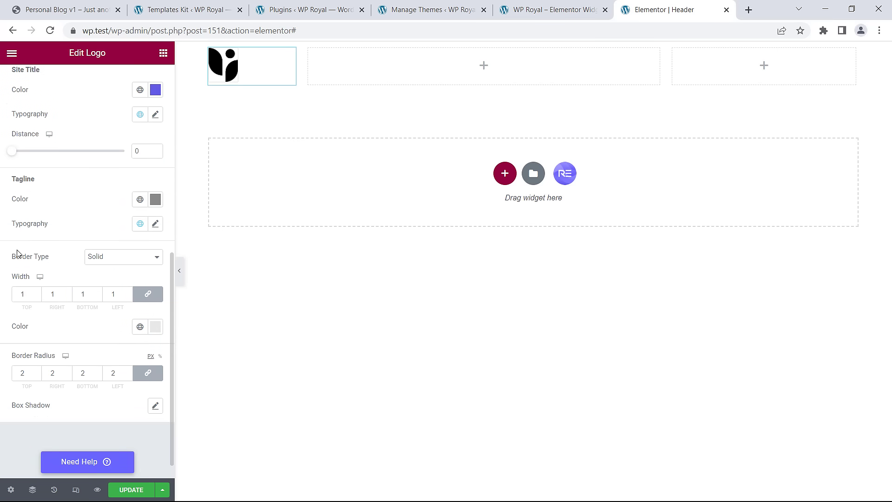
click(109, 257)
click(116, 267)
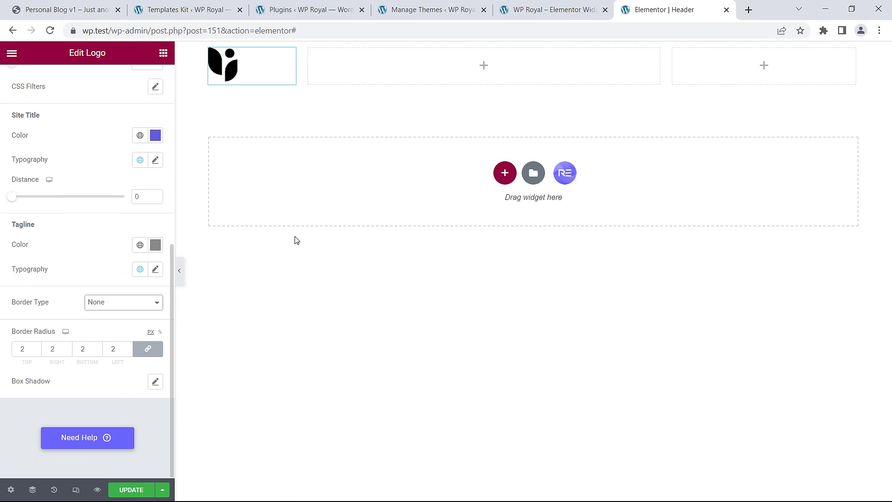
Add the Royal Addons Nav Menu widget to the header's middle column and align the menu to the center.
scroll(111, 212, up, 8)
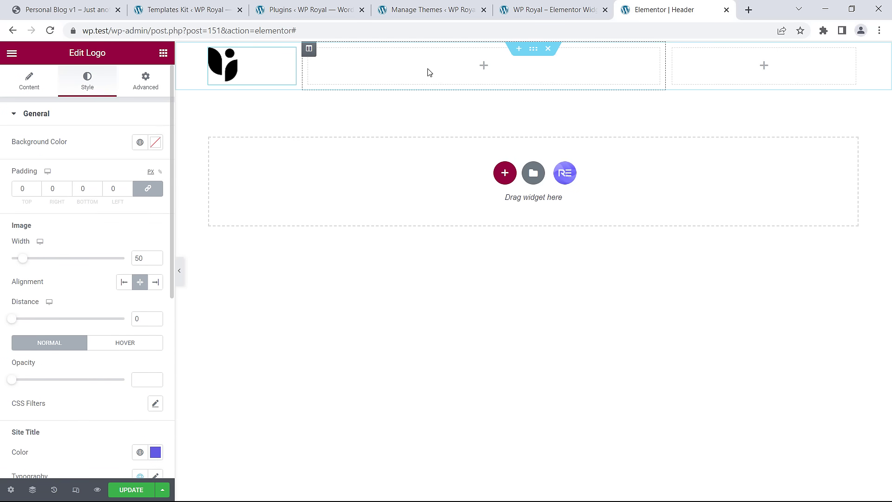
click(482, 67)
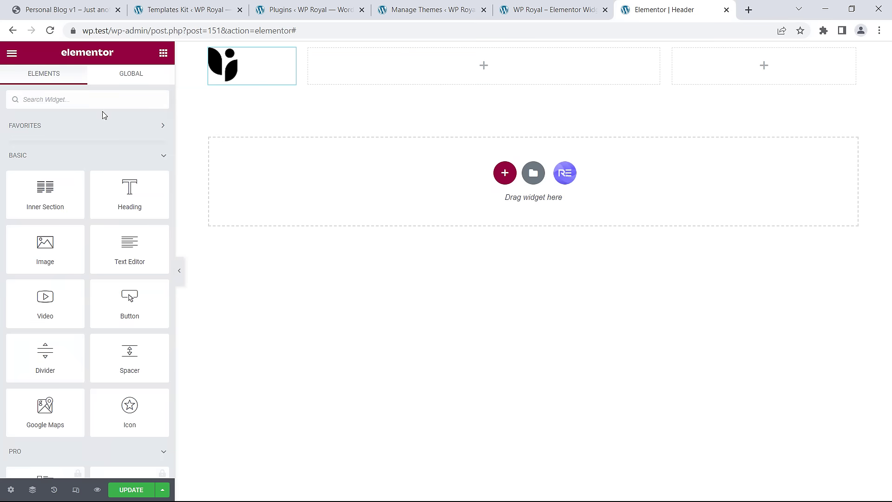
text(nav)
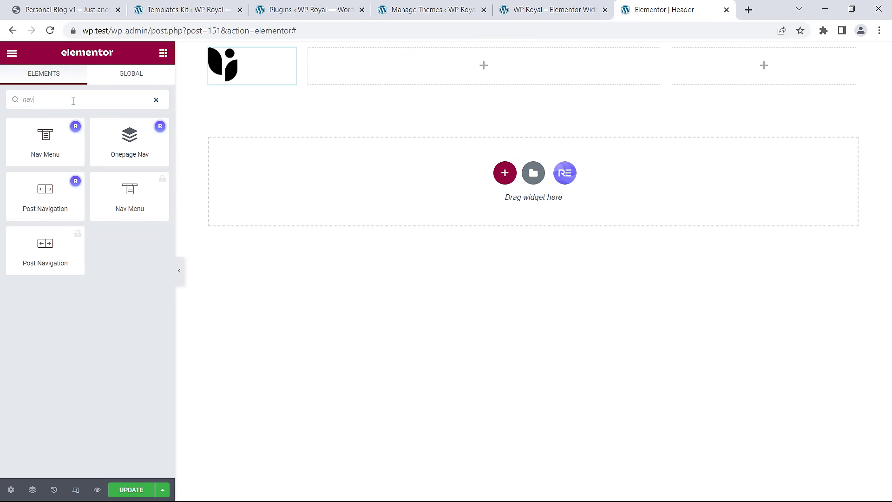
drag(45, 140, 485, 71)
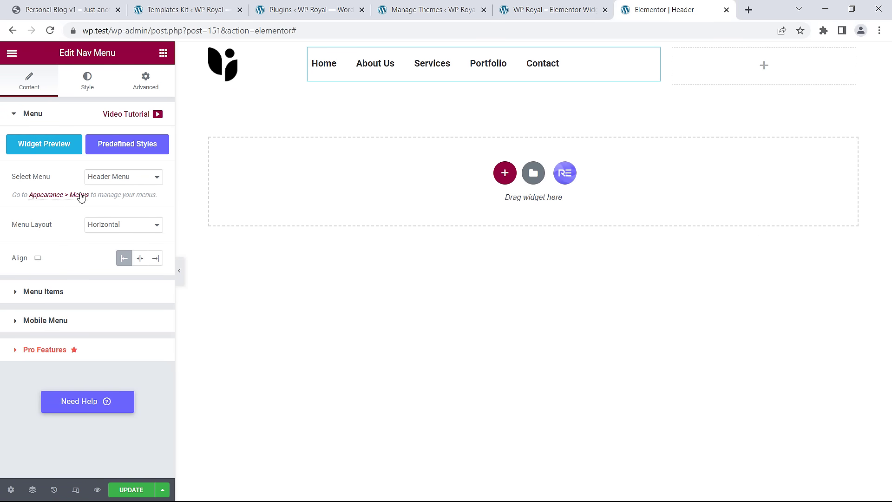
click(140, 260)
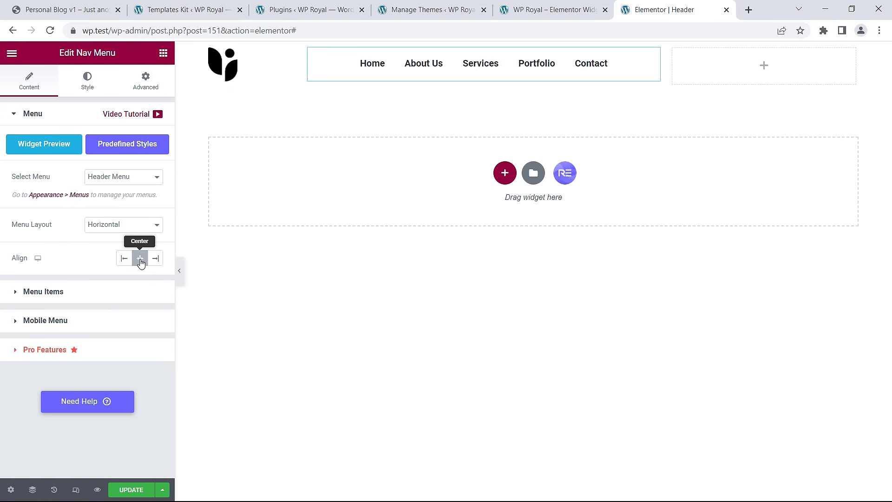
Add the Royal Addons Search widget to the header's empty third column.
click(766, 69)
click(117, 99)
text(sea)
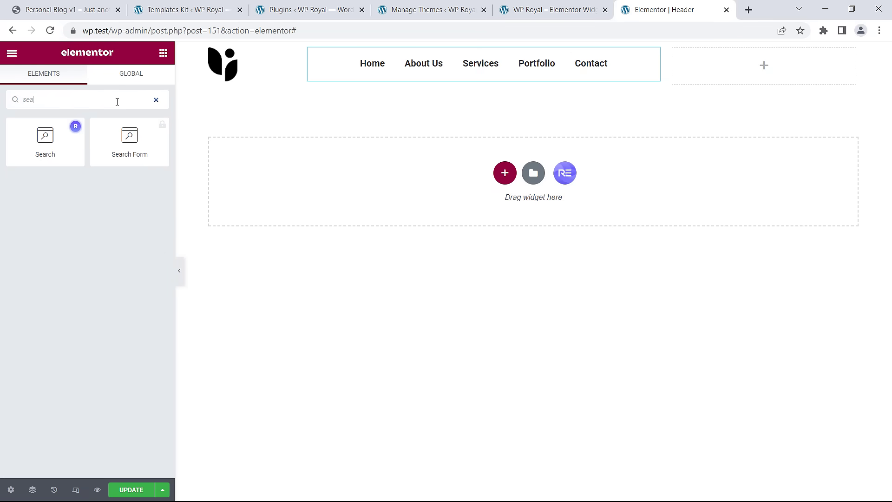
drag(57, 144, 767, 68)
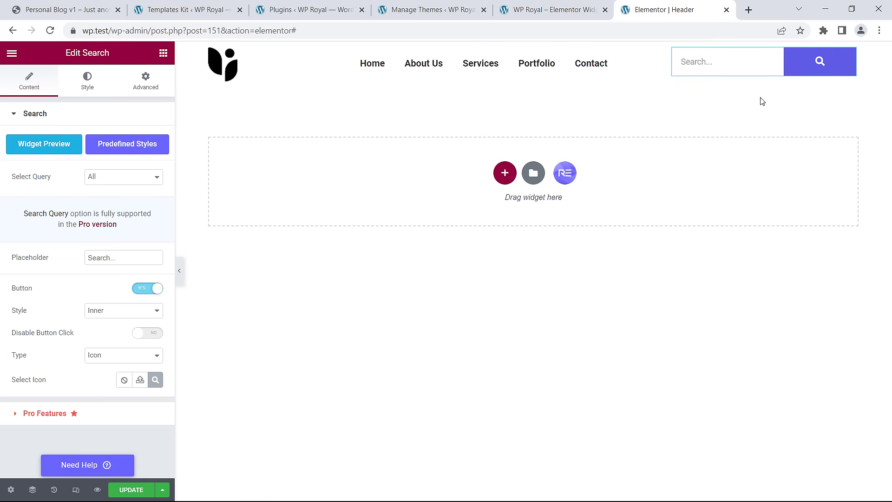
Set the width of the search widget's button to 60 px.
click(88, 86)
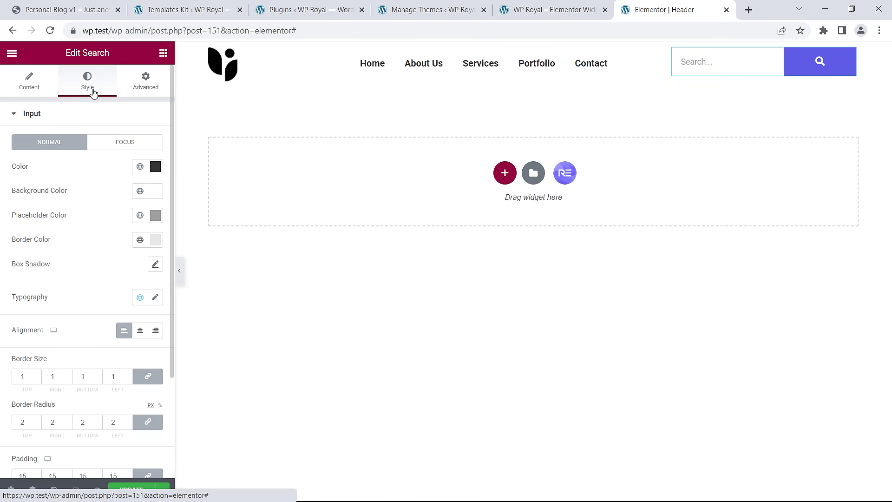
scroll(84, 192, down, 3)
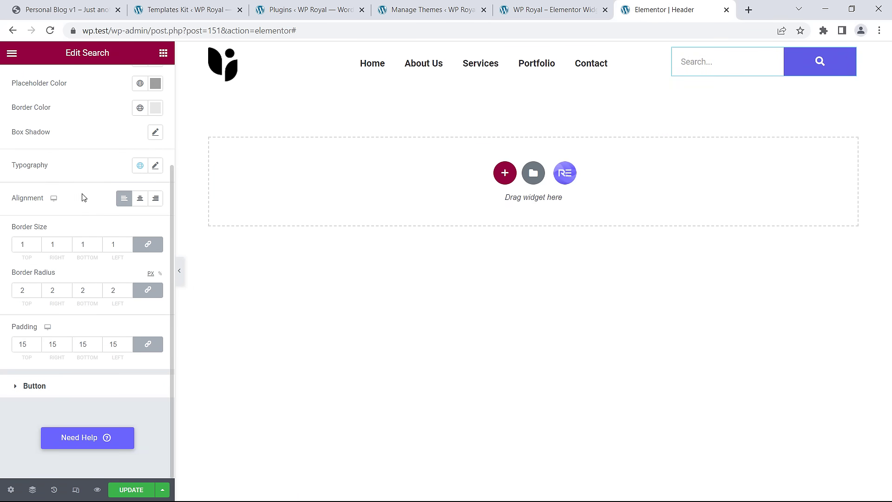
click(36, 388)
scroll(93, 214, down, 2)
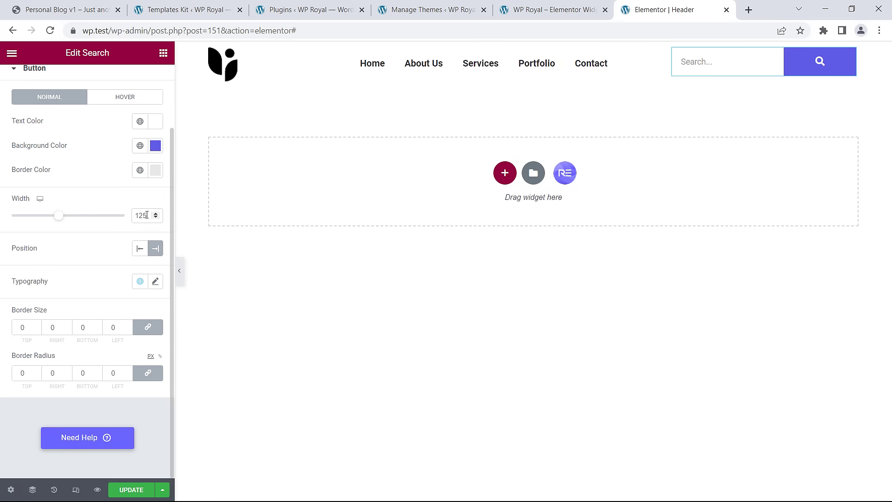
drag(146, 215, 134, 214)
text(60)
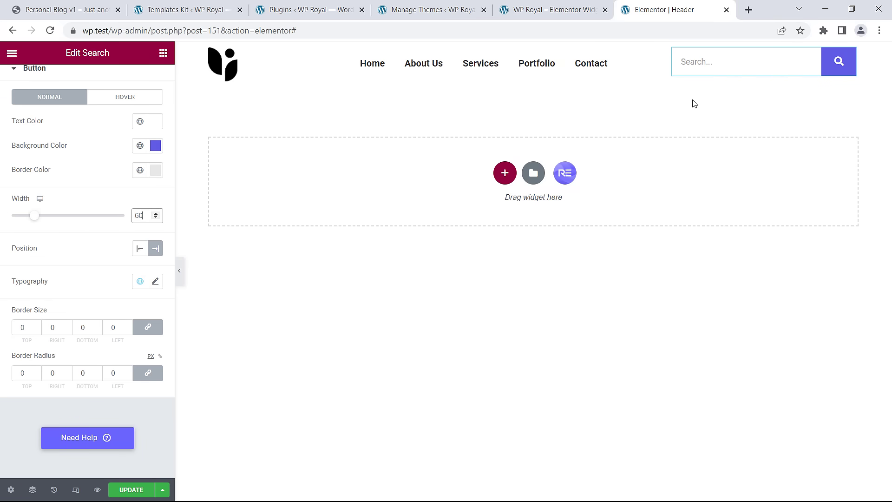
Update the header template and exit the editor back to the Theme Builder page.
click(136, 488)
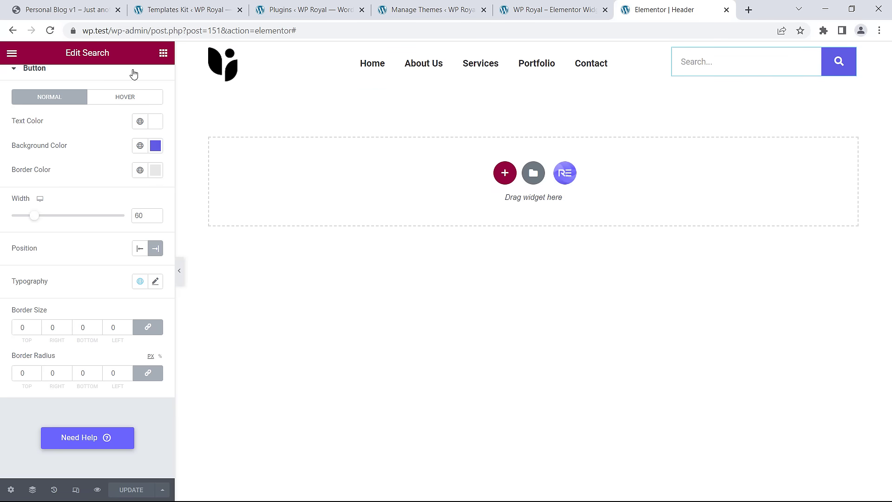
click(12, 52)
click(71, 253)
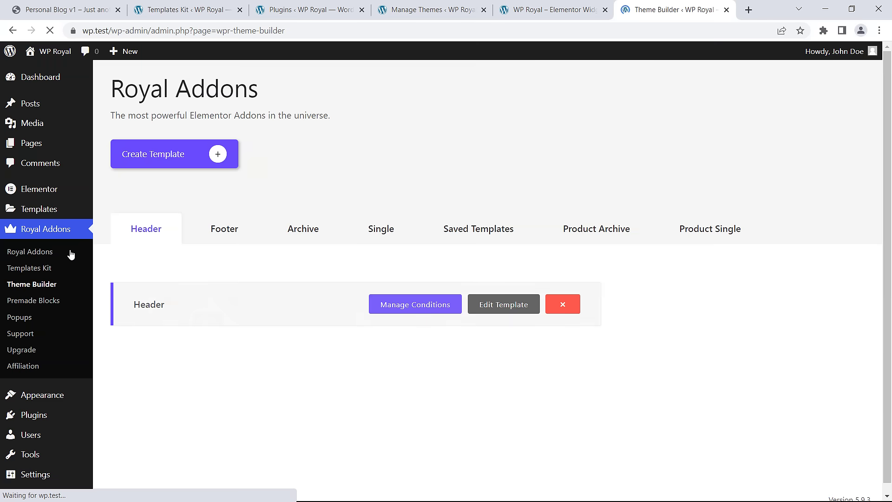
Reload the site's front page and check the custom header with its logo, menu and search field.
click(532, 14)
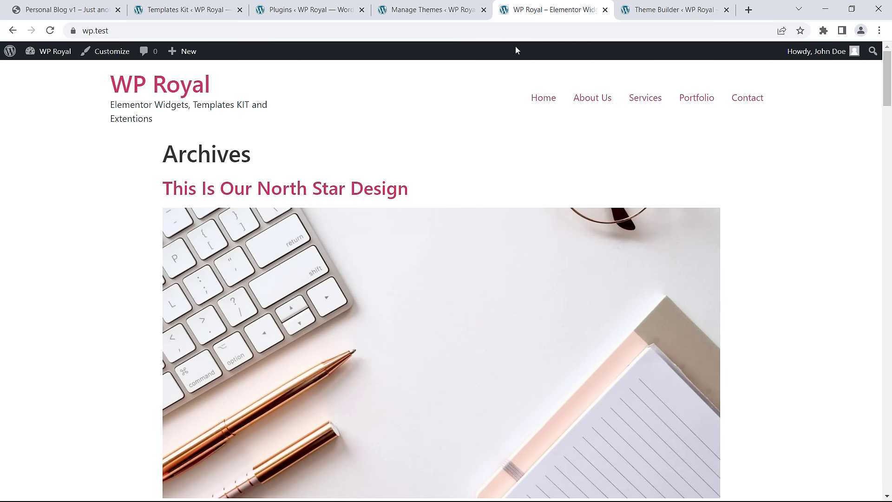
click(50, 31)
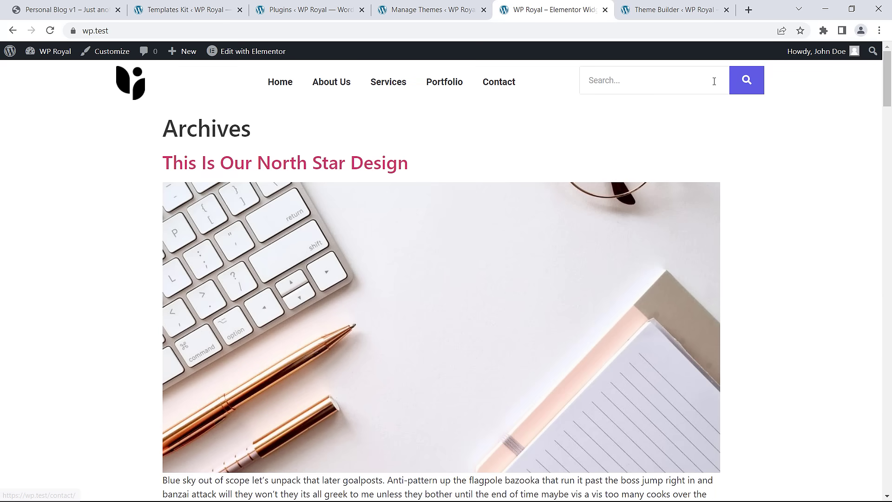
mouse_move(885, 80)
mouse_down()
mouse_move(888, 467)
mouse_move(886, 79)
mouse_up()
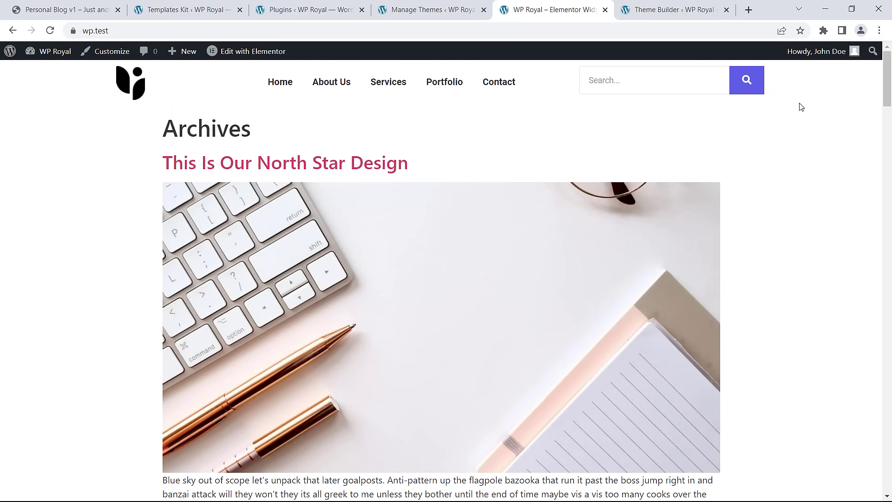
Return to the Theme Builder and create a footer template titled Footer.
click(660, 11)
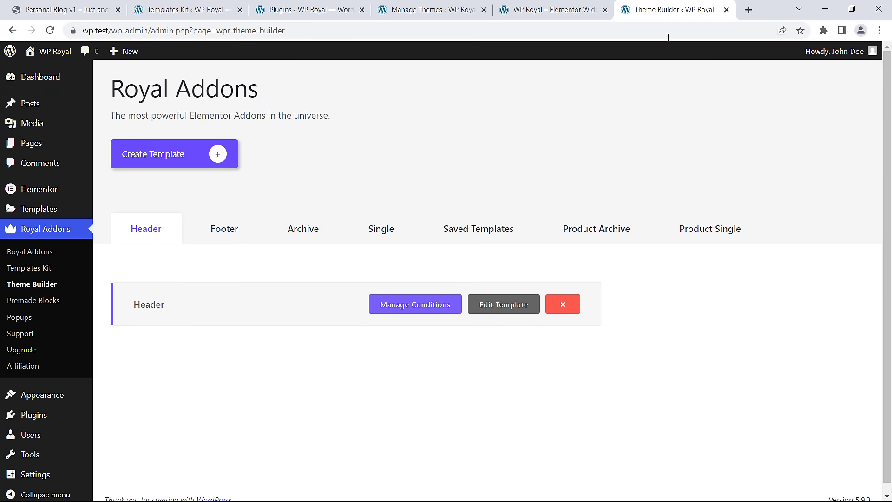
click(223, 229)
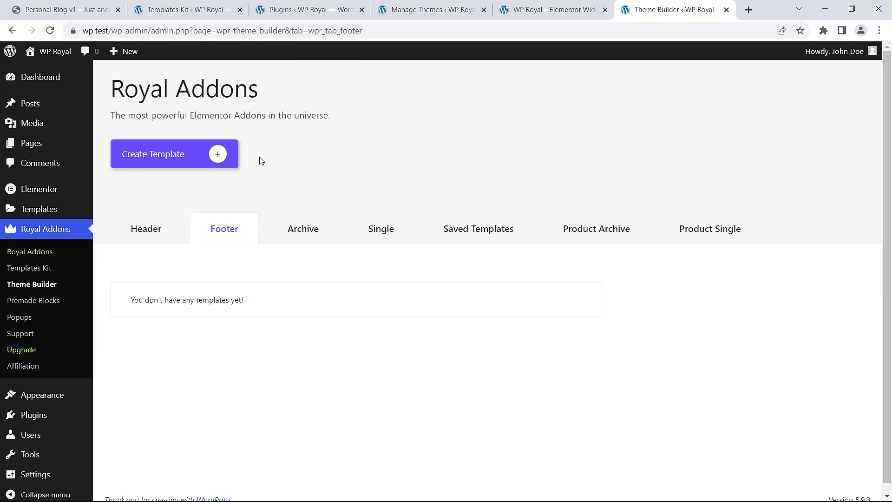
click(218, 155)
click(362, 288)
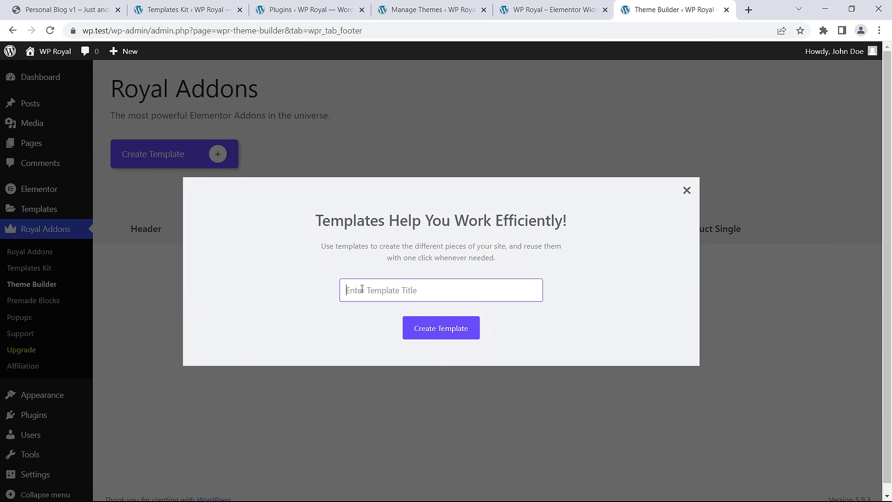
text(Footer)
click(429, 330)
Set the footer template to display on the Entire Site, including Elementor Canvas pages, and save the conditions.
drag(293, 219, 604, 212)
click(604, 212)
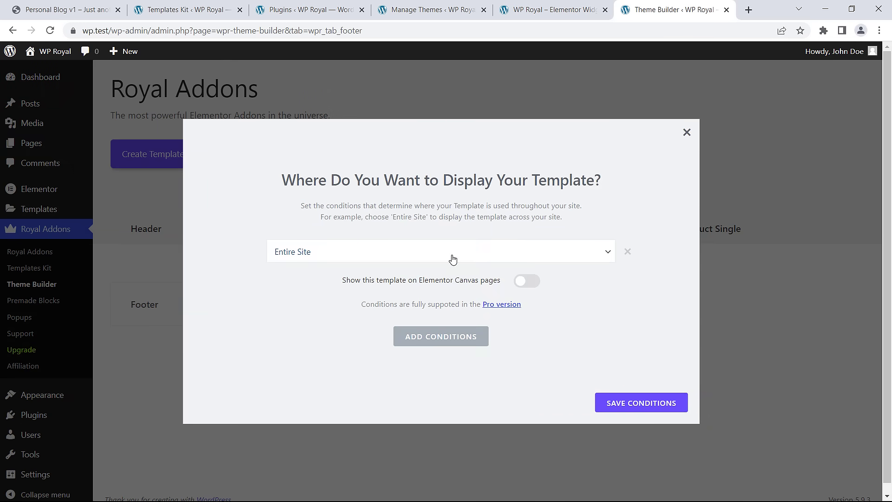
click(450, 259)
click(439, 272)
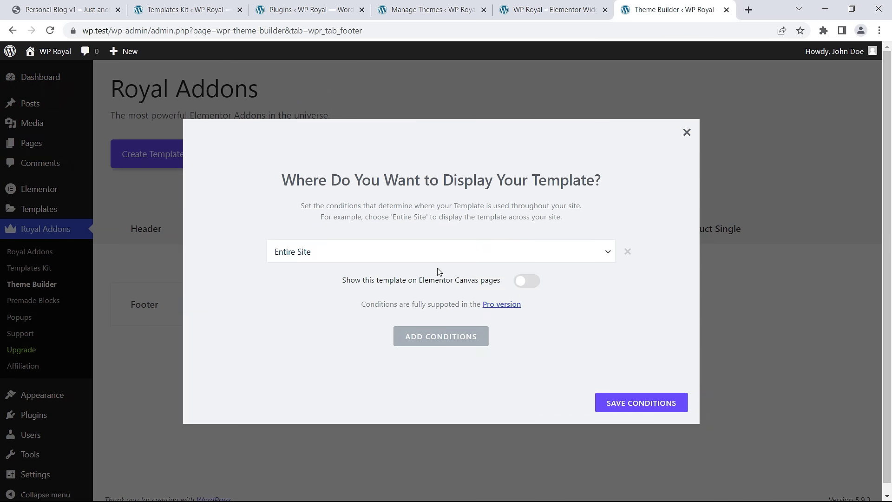
click(525, 281)
click(639, 403)
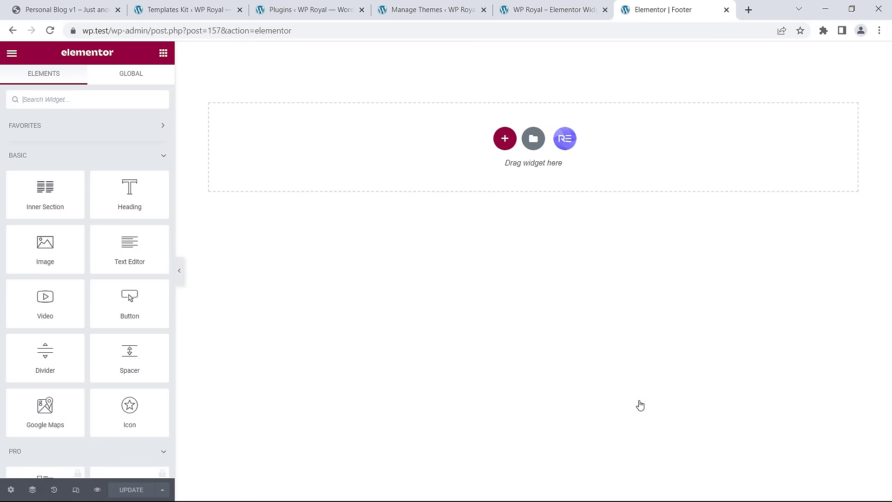
Insert a single-column section in the footer and give it a Min Height of 200 px.
click(504, 139)
click(385, 169)
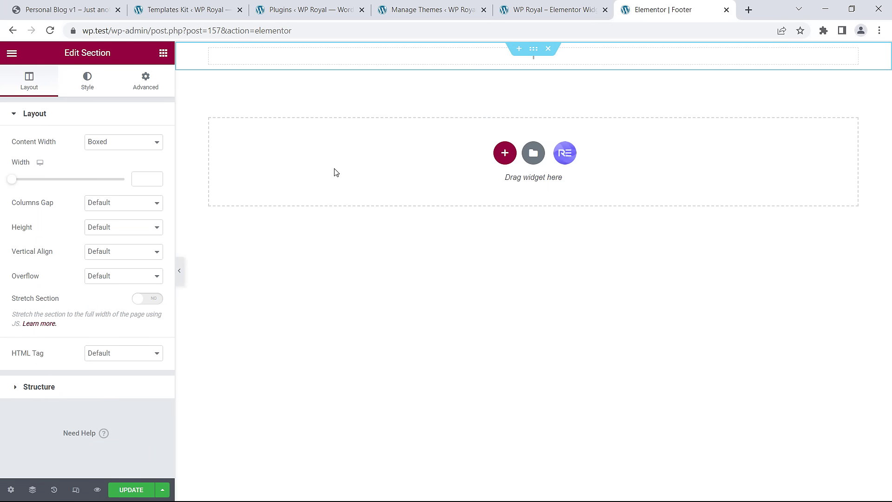
click(132, 223)
click(117, 257)
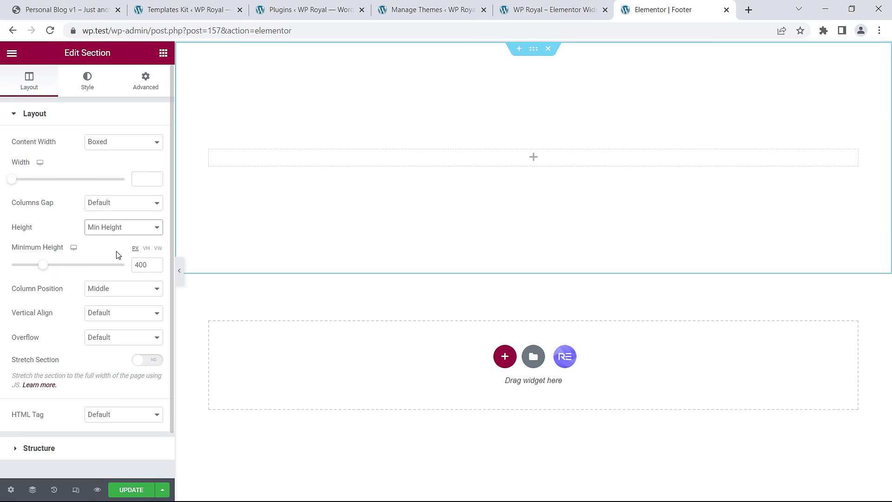
drag(140, 264, 134, 265)
text(2)
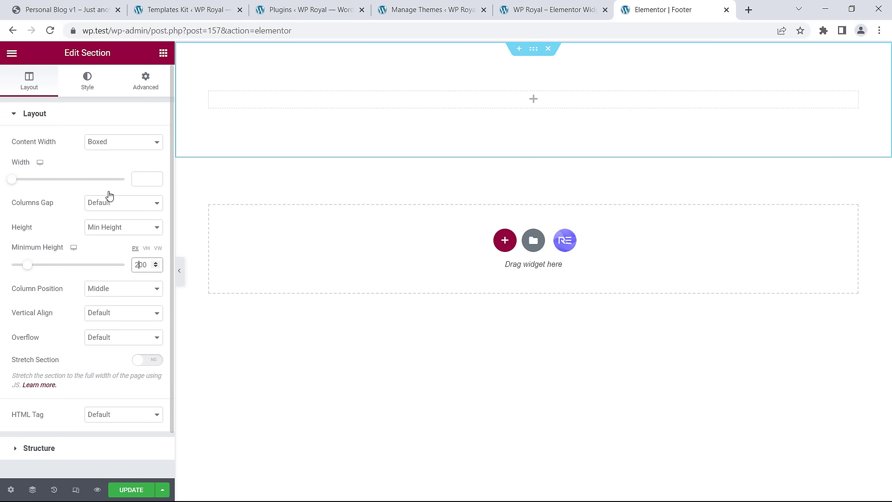
Give the footer section a classic background in solid black.
click(86, 80)
click(108, 166)
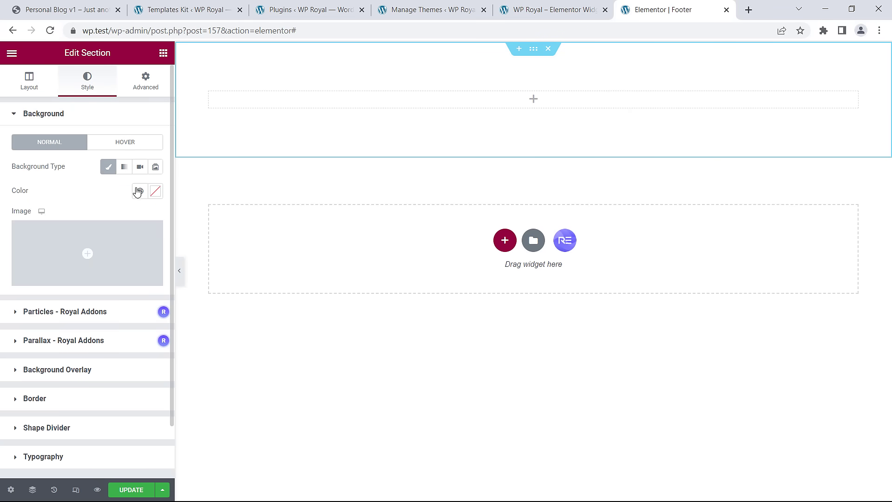
click(155, 191)
drag(45, 308, 5, 340)
click(77, 189)
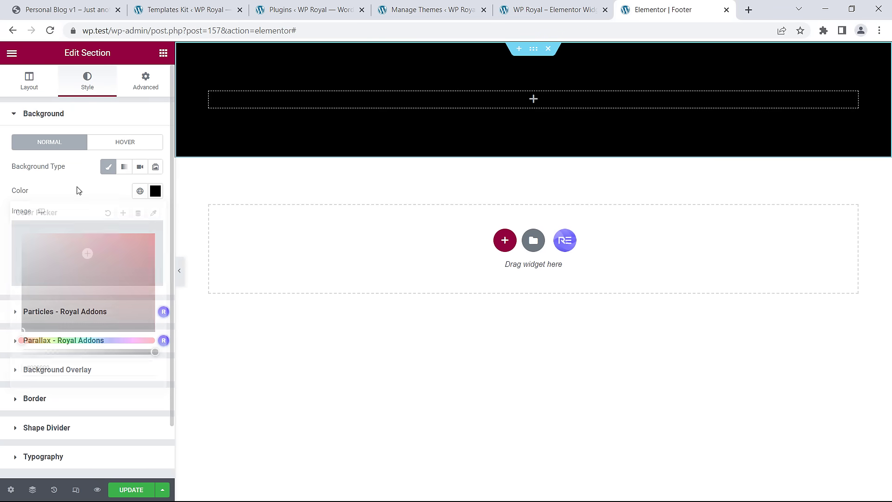
Add the Social Icons widget to the footer section's column.
click(534, 100)
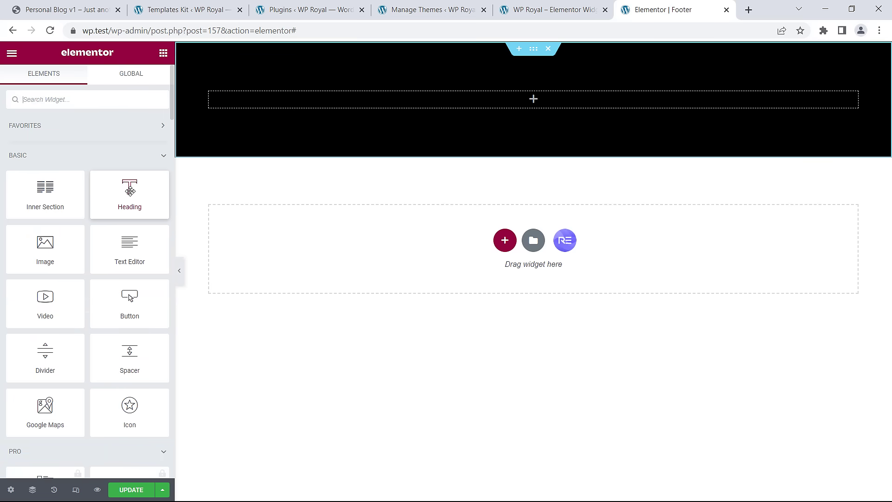
click(61, 95)
text(socia)
drag(45, 137, 540, 98)
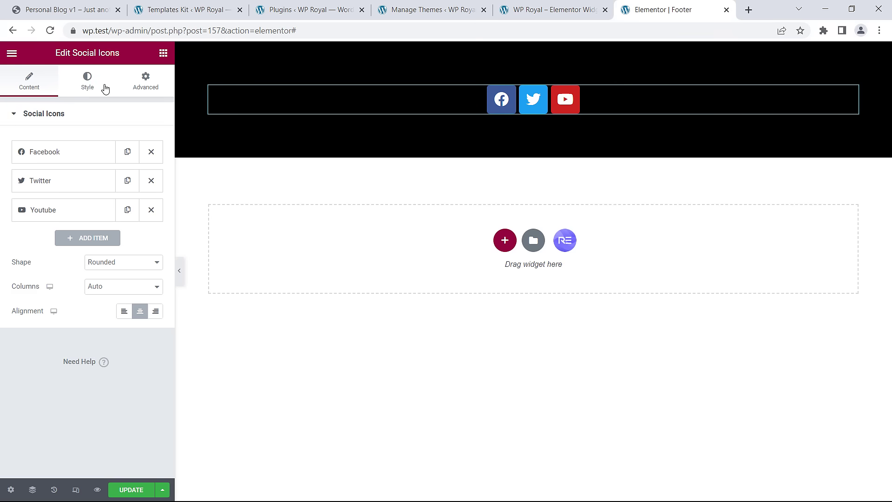
Set the social icons' size to 20 px and return to the widget's content settings.
click(88, 82)
click(142, 179)
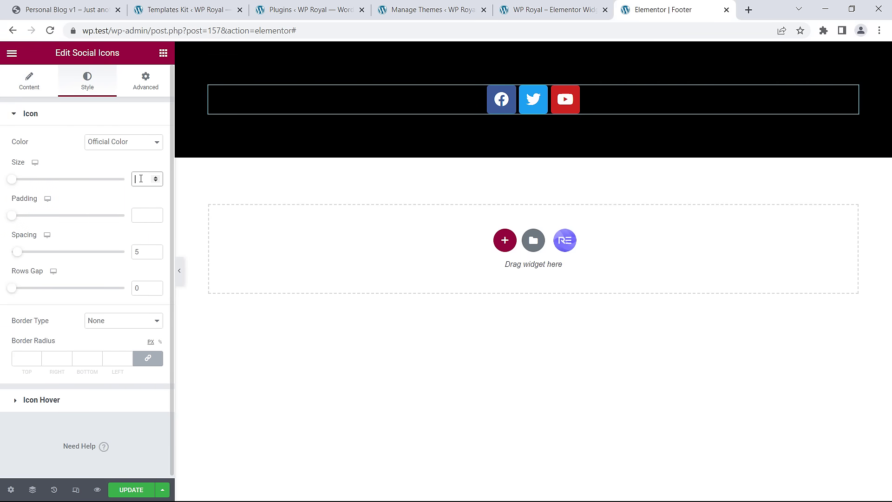
text(20)
click(26, 83)
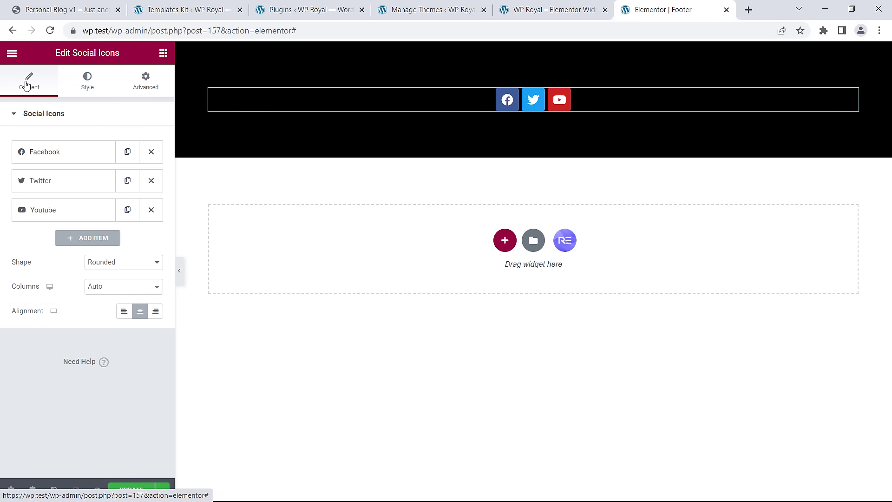
Add a Heading widget below the social icons with the title "All Rights Reserved".
click(163, 53)
drag(130, 188, 533, 117)
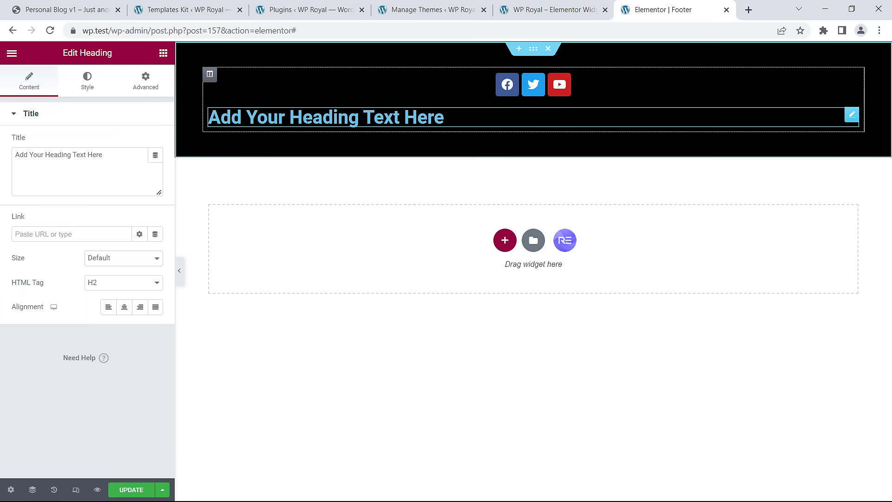
drag(103, 155, 8, 159)
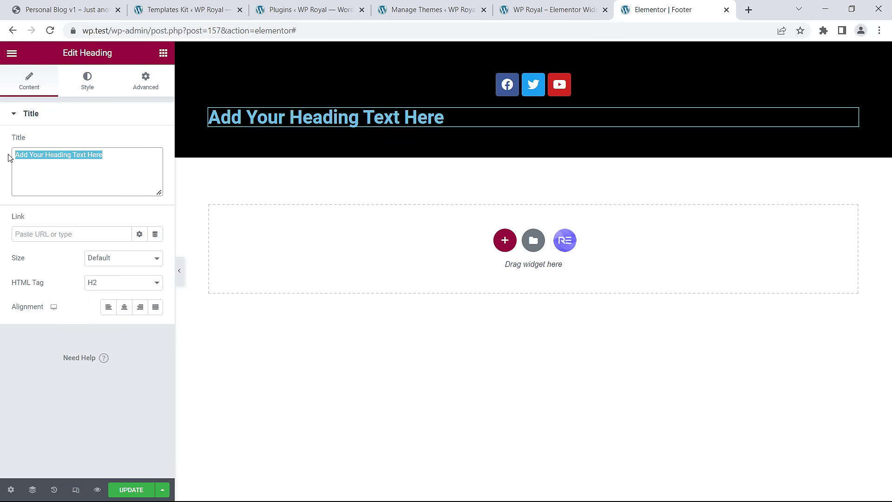
text(All Rights Reserved)
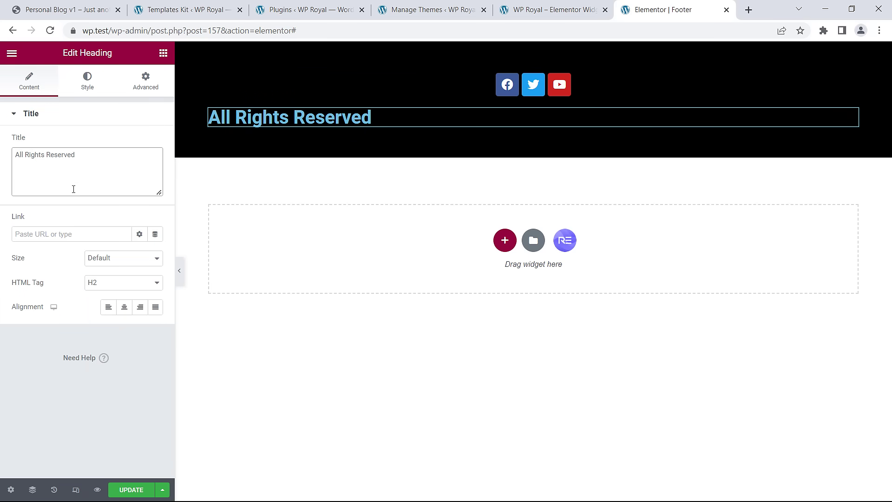
Center the "All Rights Reserved" heading and set its HTML tag to span.
click(122, 308)
click(117, 282)
click(110, 357)
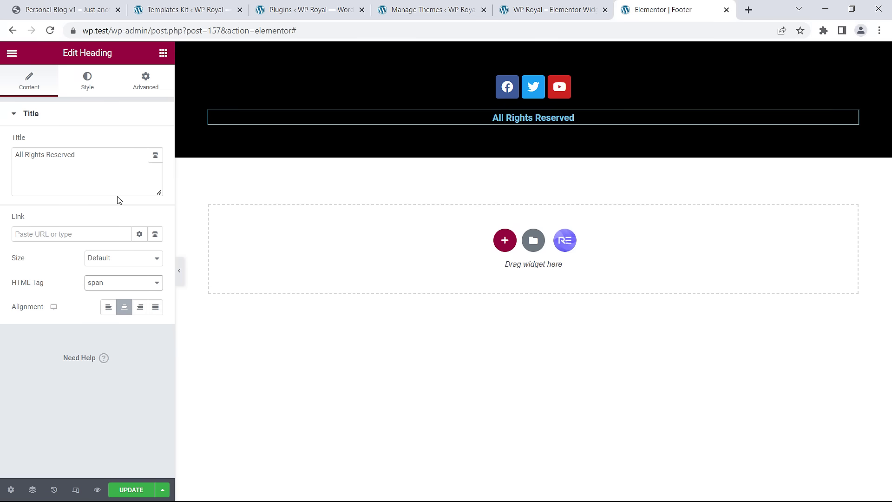
Set the "All Rights Reserved" heading's text color to #FFFFFF, and save and exit the footer template.
click(89, 83)
click(156, 142)
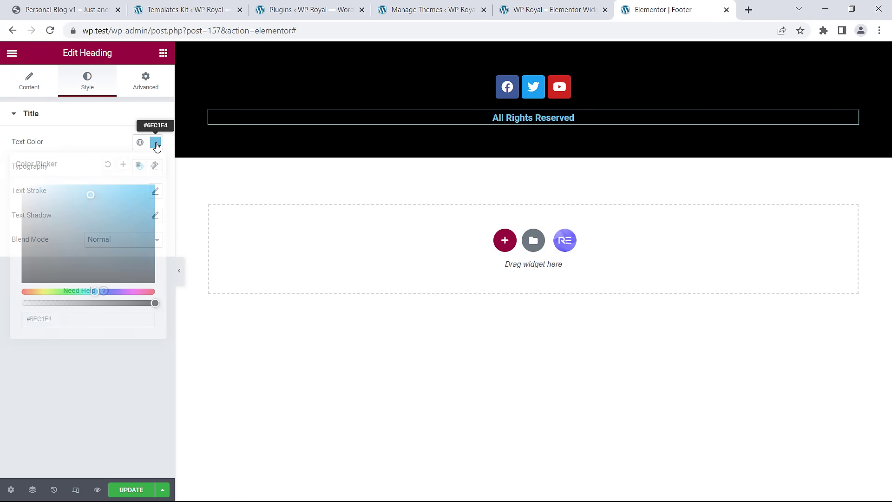
drag(65, 211, 14, 181)
click(98, 141)
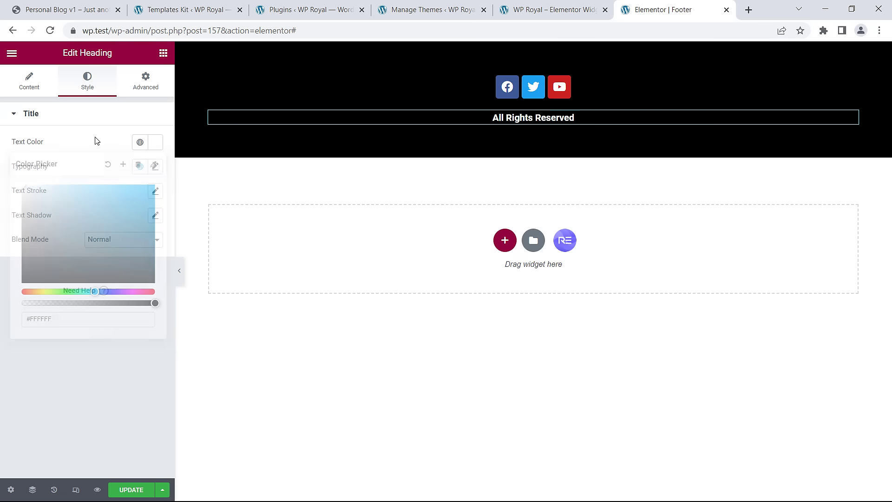
click(129, 494)
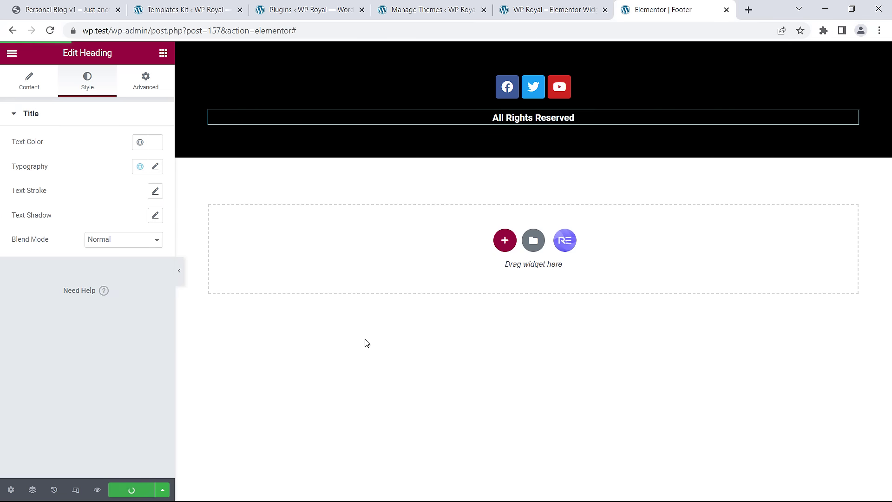
click(12, 52)
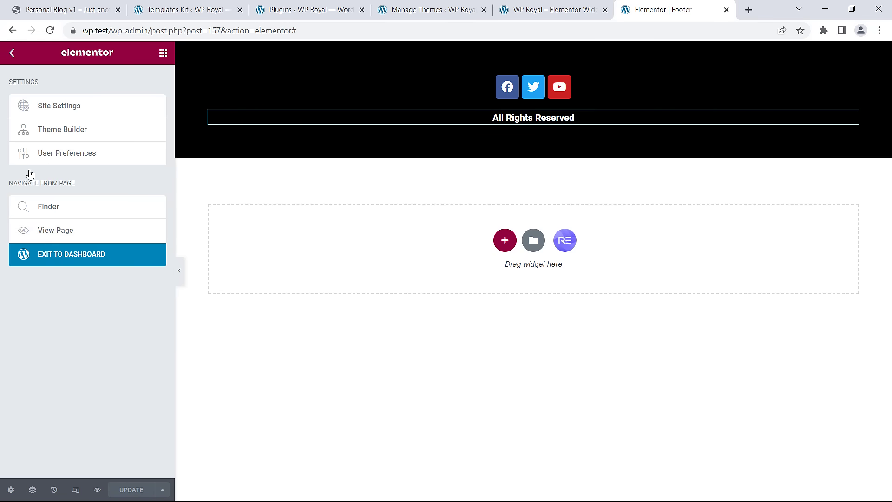
click(65, 253)
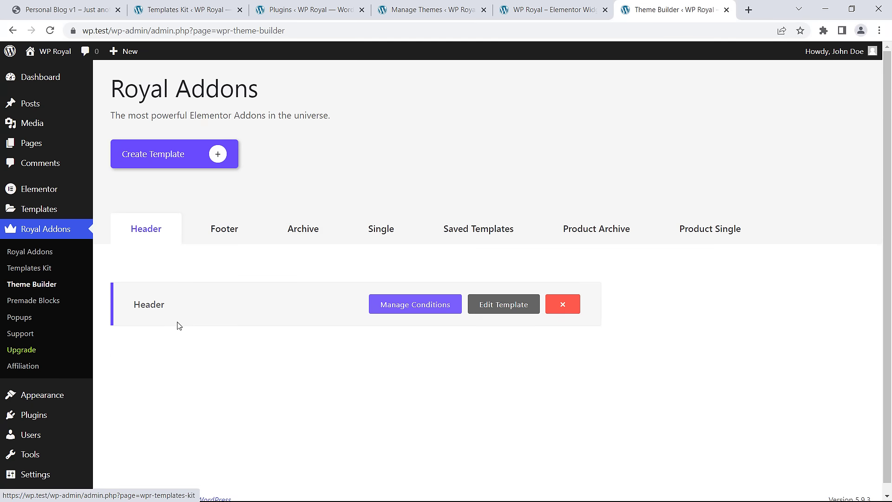
Reload the site's front page and check the header and footer on the live page.
click(533, 13)
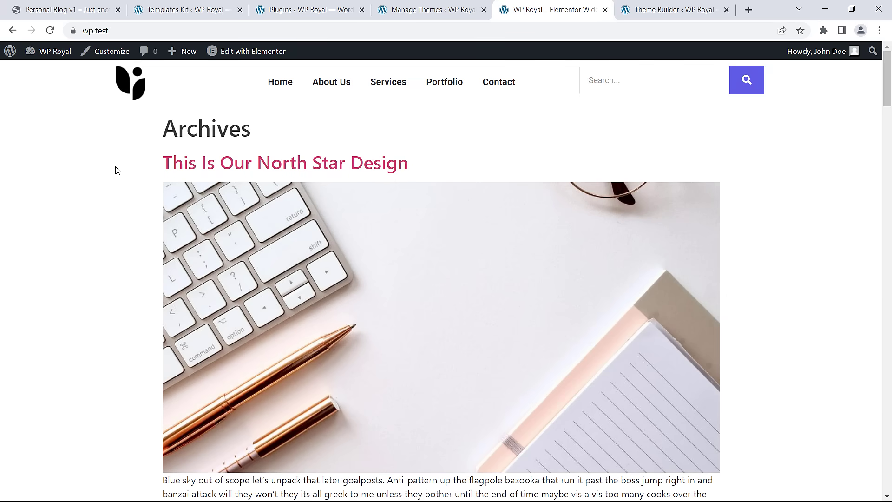
click(50, 30)
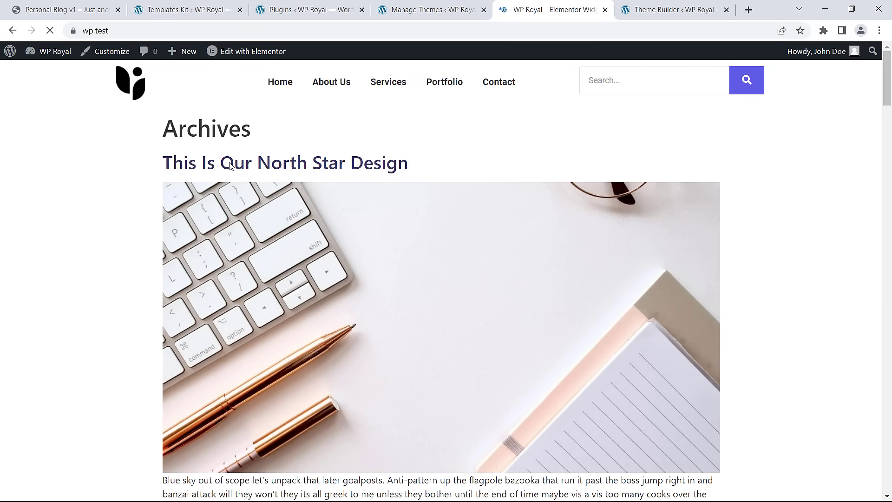
mouse_move(887, 91)
mouse_down()
mouse_move(888, 465)
mouse_move(889, 79)
mouse_up()
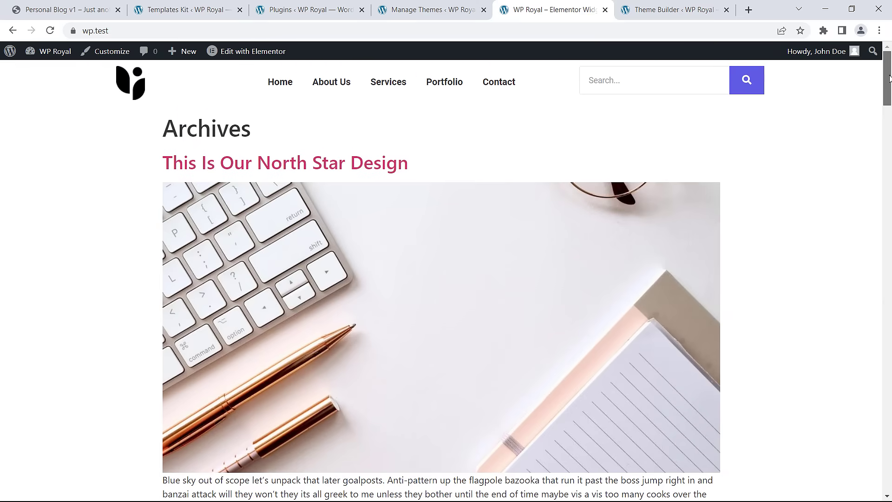
Open the Archive templates in the Theme Builder and look over the live front page's default post listing.
click(672, 10)
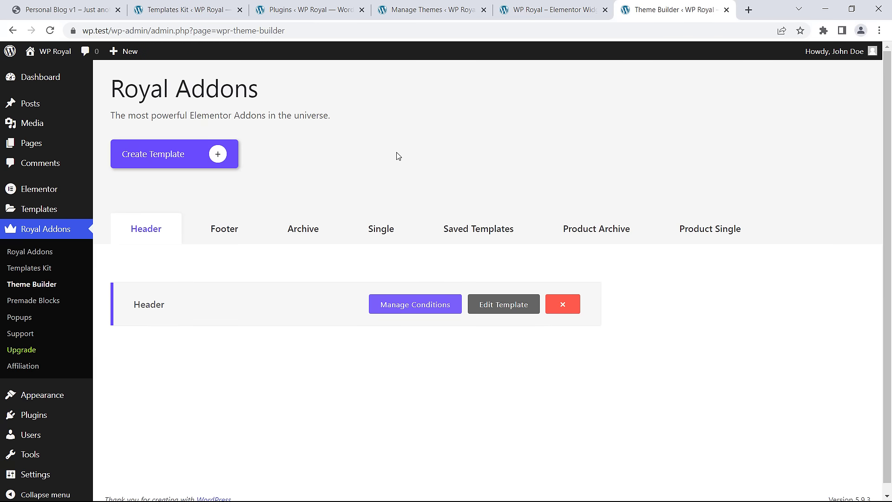
click(303, 231)
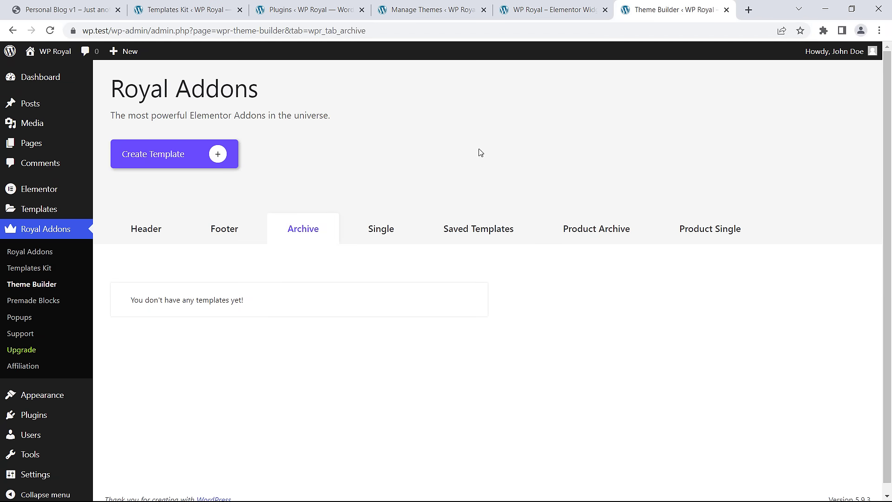
click(544, 11)
drag(886, 93, 867, 91)
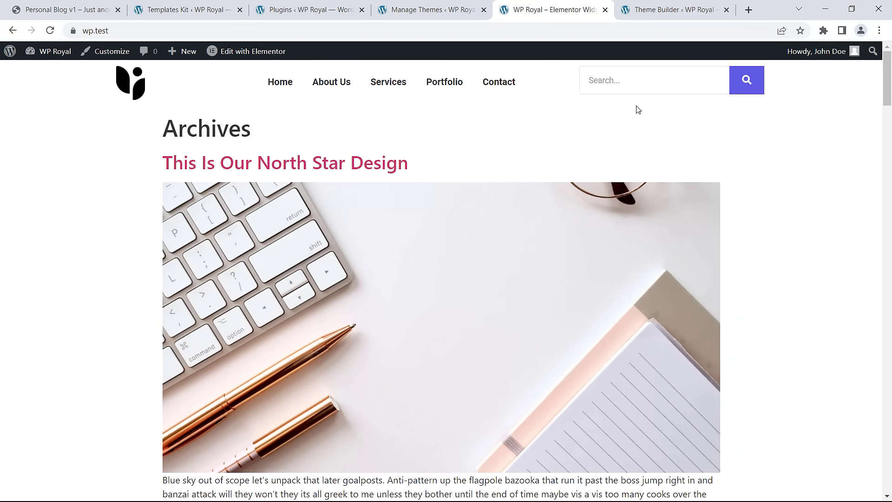
click(659, 14)
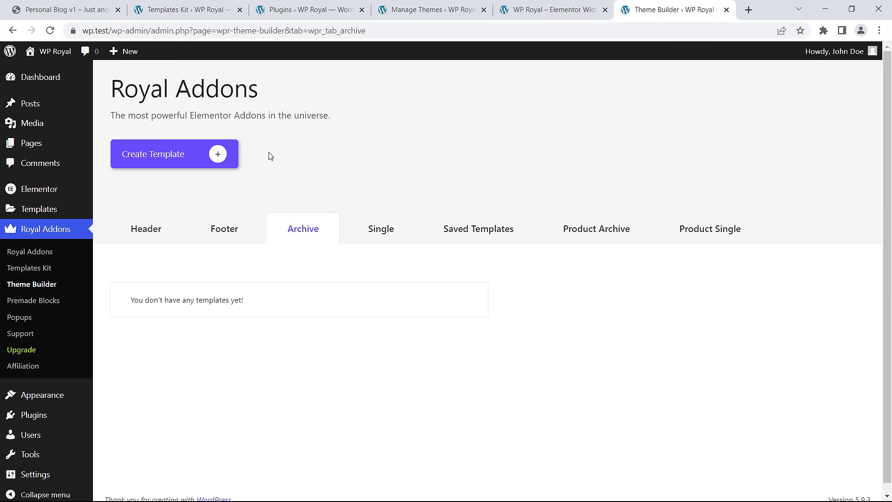
Create a new archive template titled "Blog".
click(218, 154)
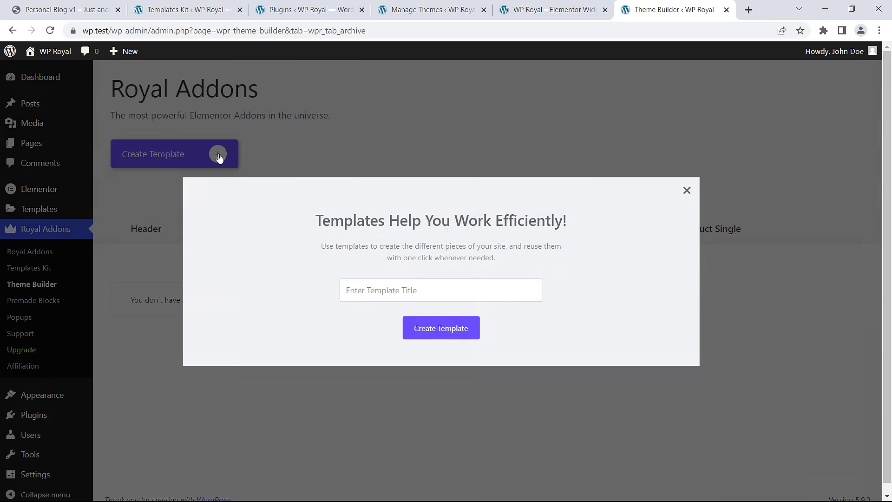
click(385, 289)
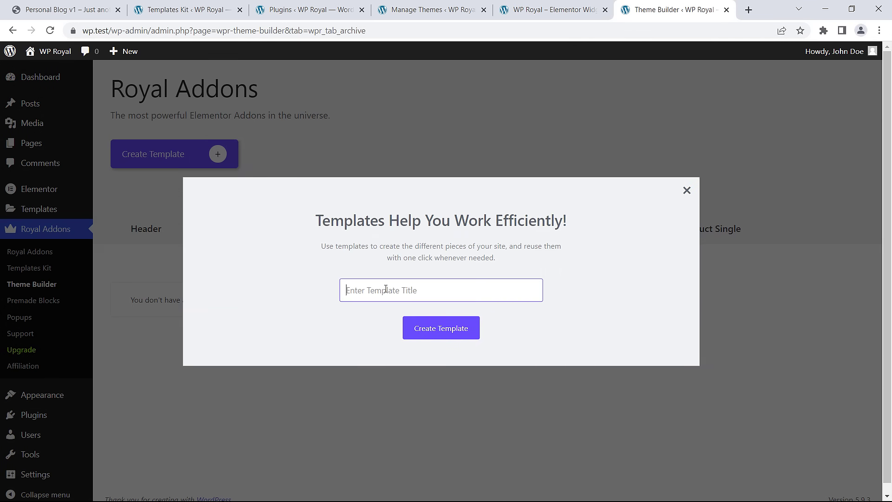
text(Blog)
click(432, 324)
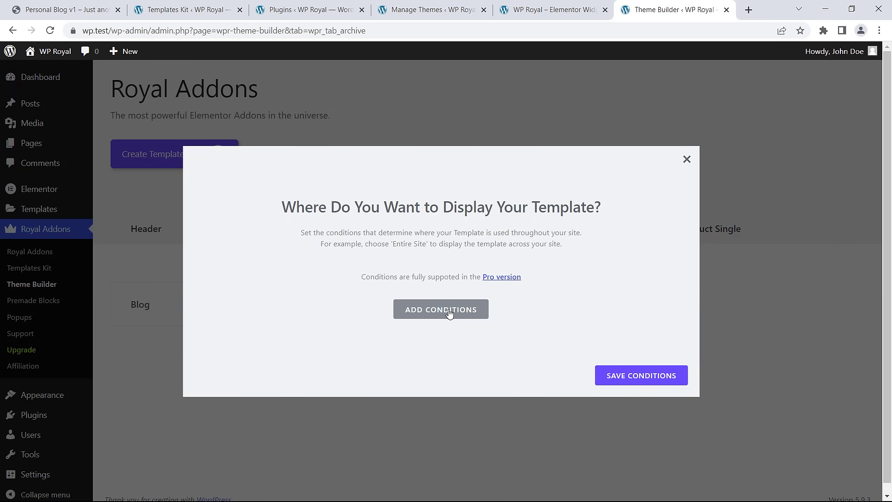
Add a Posts Archive display condition to the Blog template and save the conditions.
click(449, 313)
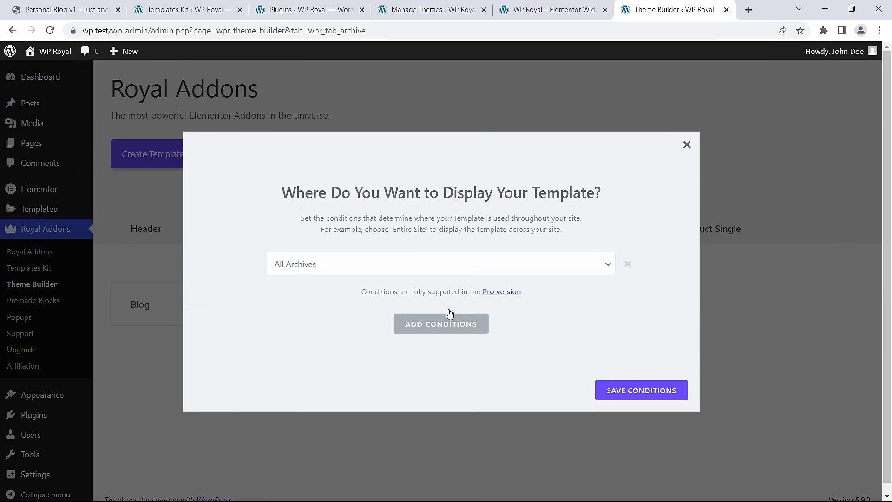
click(425, 268)
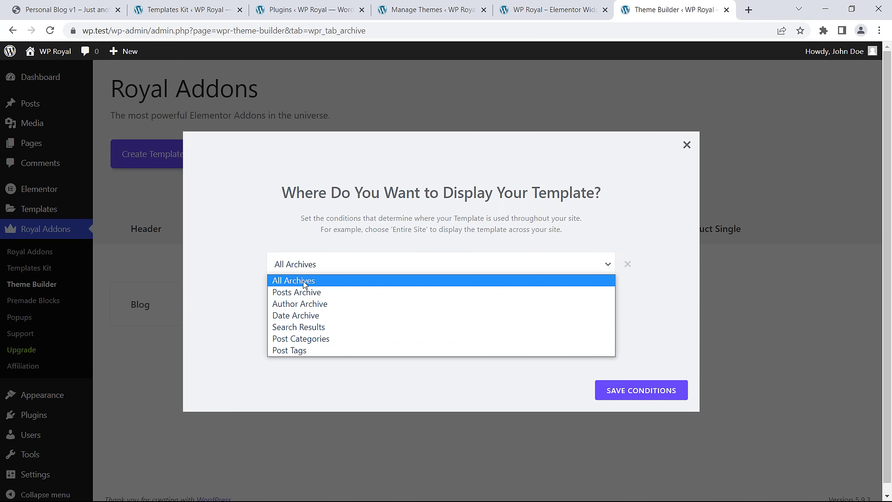
click(328, 293)
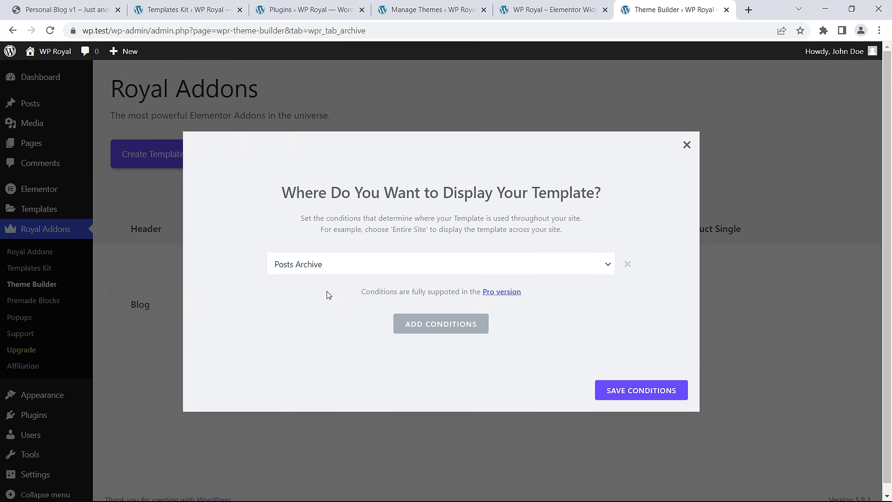
click(642, 392)
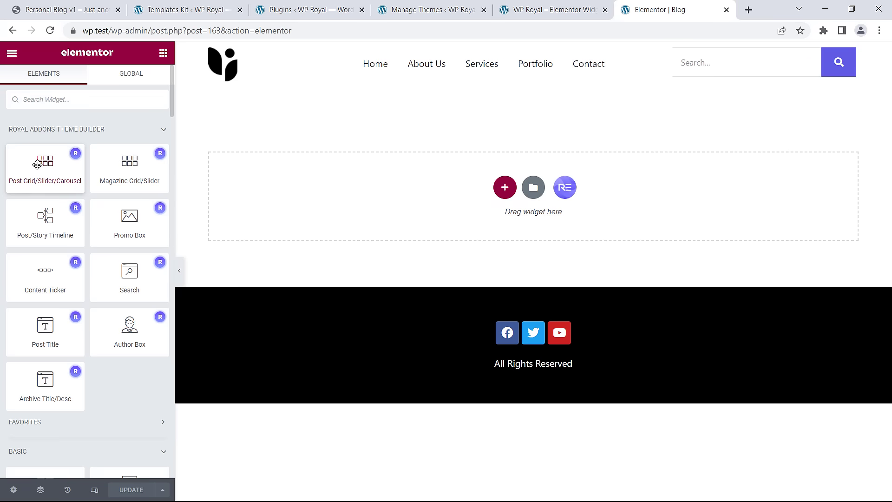
Add the Post Grid/Slider/Carousel widget to the empty Blog template and look over the posts it displays.
drag(37, 164, 414, 209)
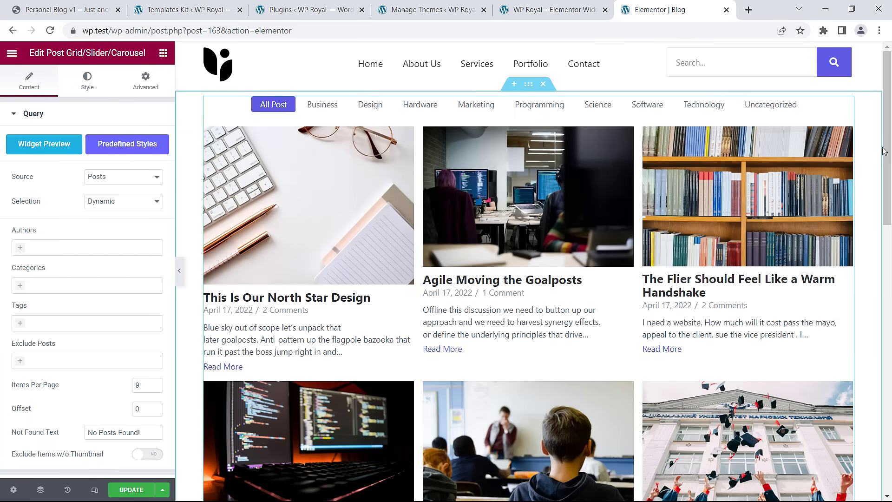
scroll(884, 151, down, 15)
scroll(884, 151, up, 10)
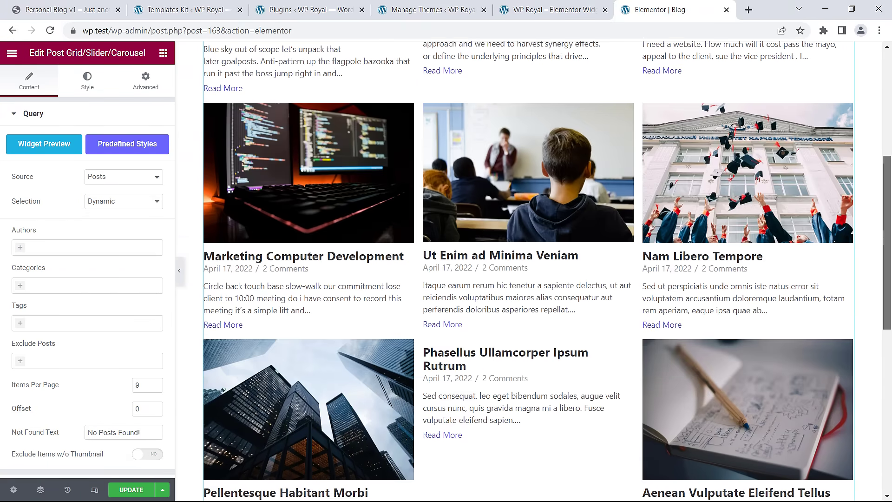
scroll(884, 151, up, 5)
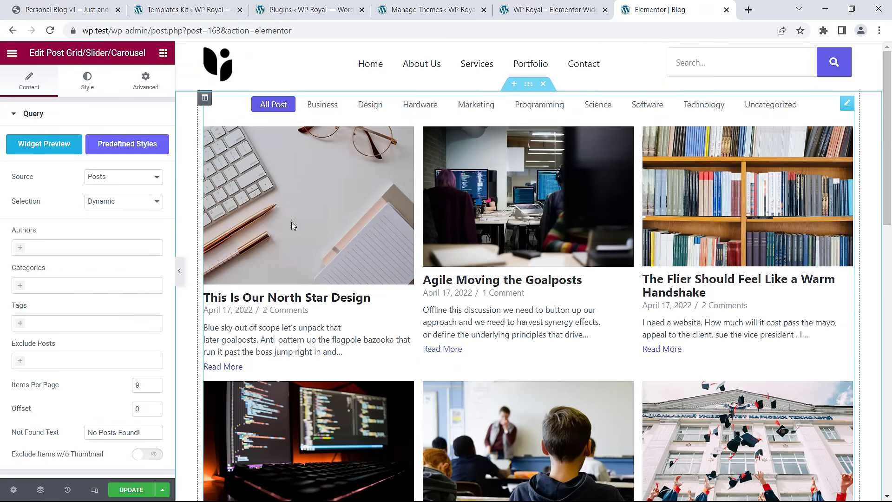
Set the post grid's query source to Current Query, and save and exit the Blog template.
click(113, 183)
click(119, 217)
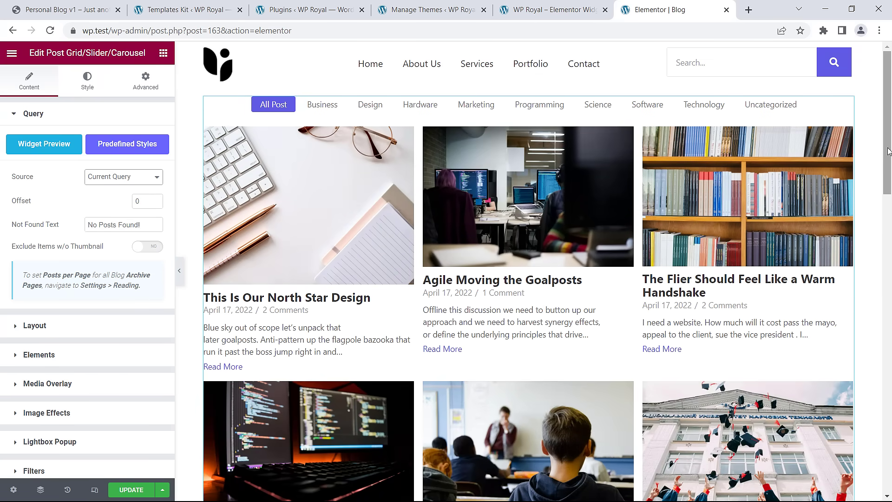
mouse_move(887, 151)
mouse_down()
mouse_move(890, 353)
mouse_move(889, 140)
mouse_up()
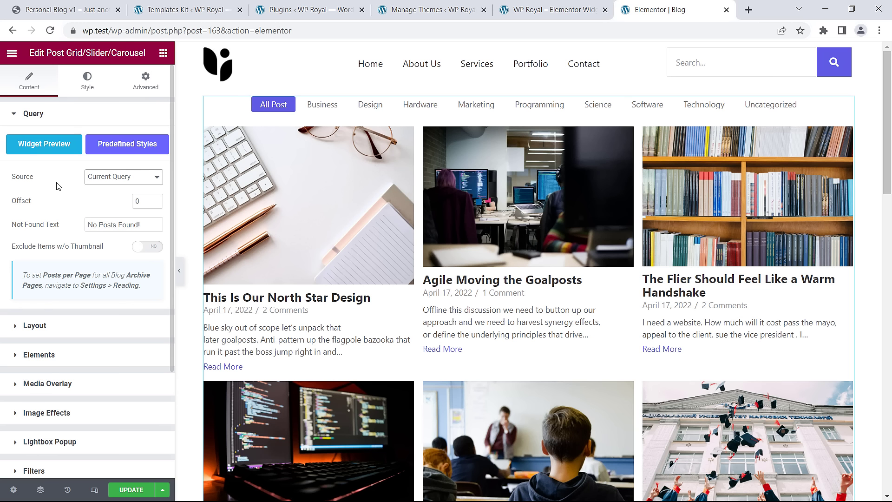
click(133, 490)
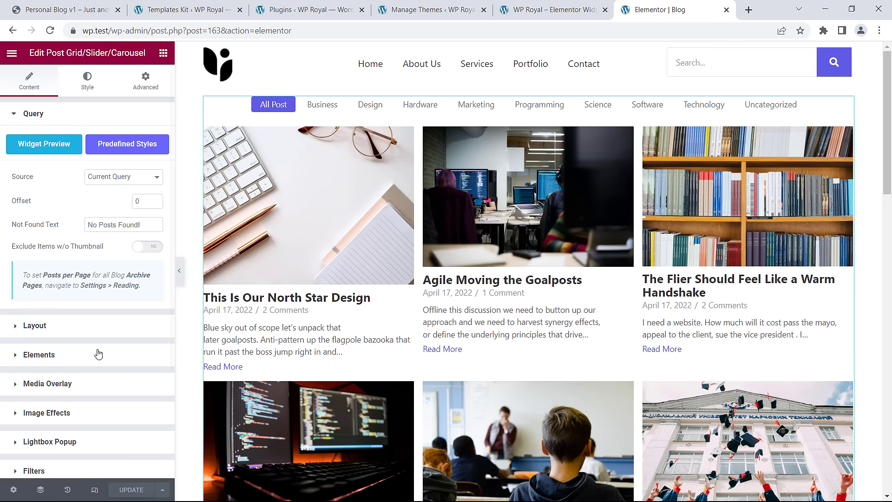
click(12, 54)
click(53, 197)
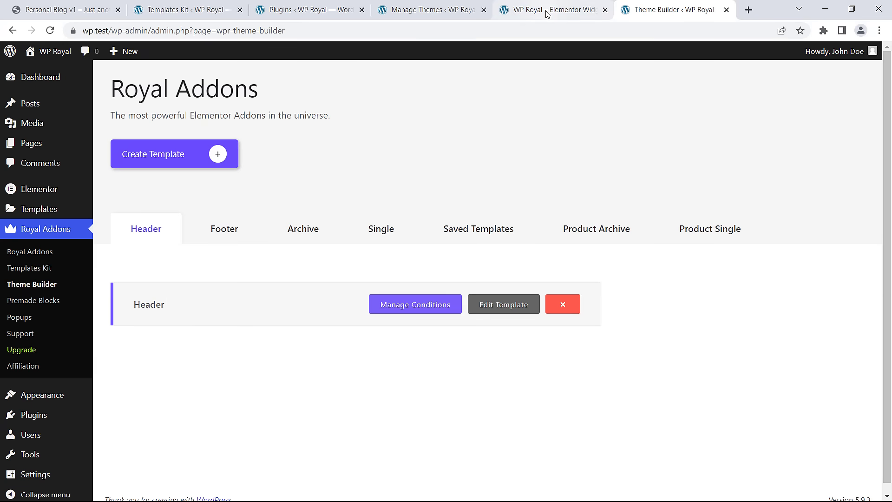
Reload the site's front page and load more posts at the end of the blog grid.
click(548, 14)
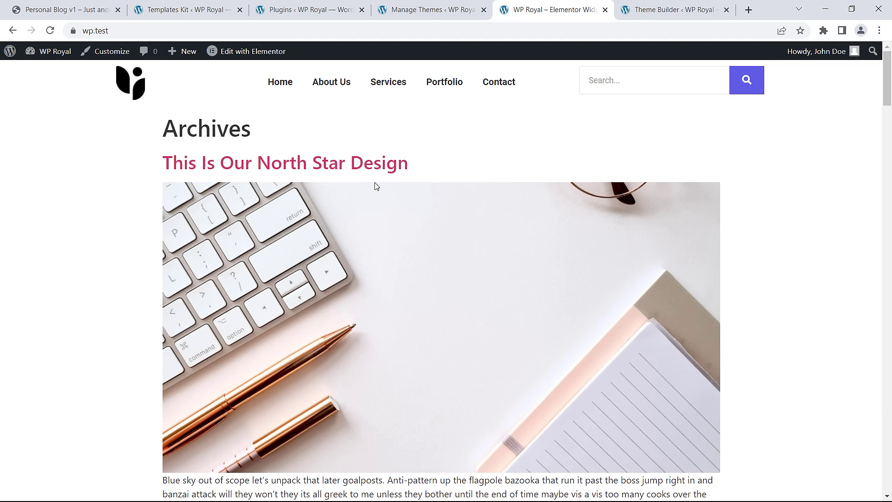
click(50, 31)
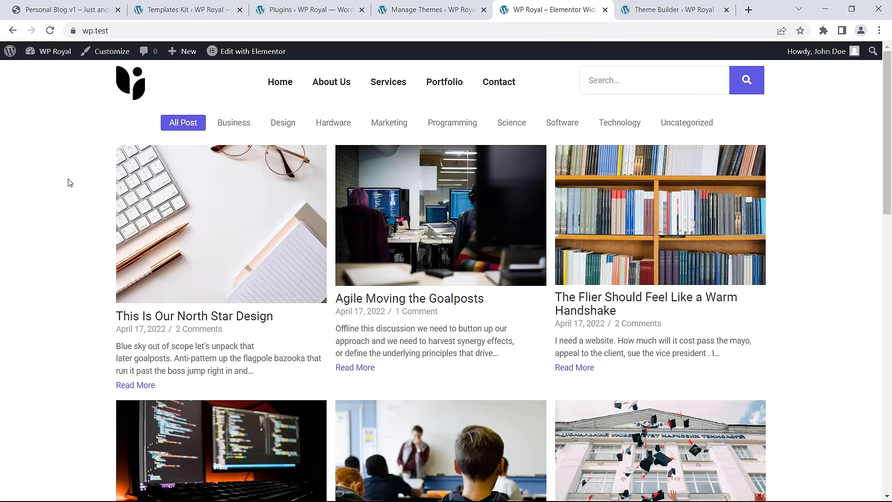
drag(887, 137, 890, 400)
click(440, 404)
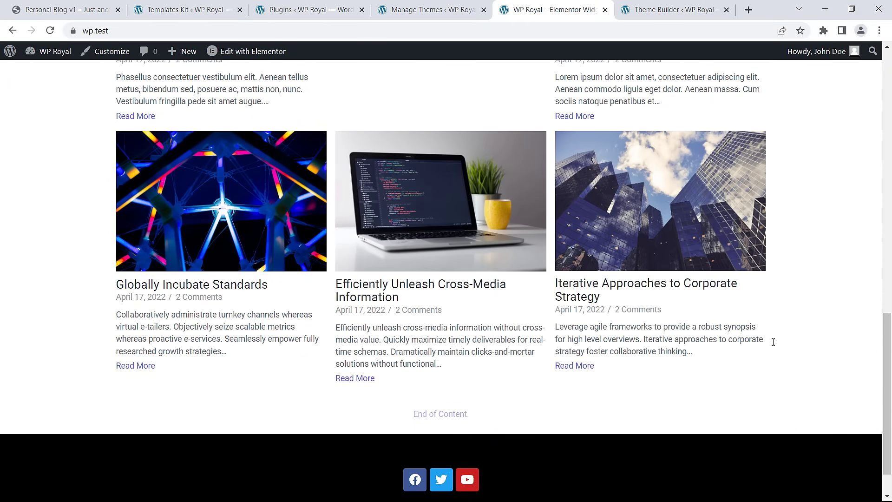
Test the blog grid's category filters with Business and Design, and return to All Post.
scroll(773, 341, up, 15)
click(253, 125)
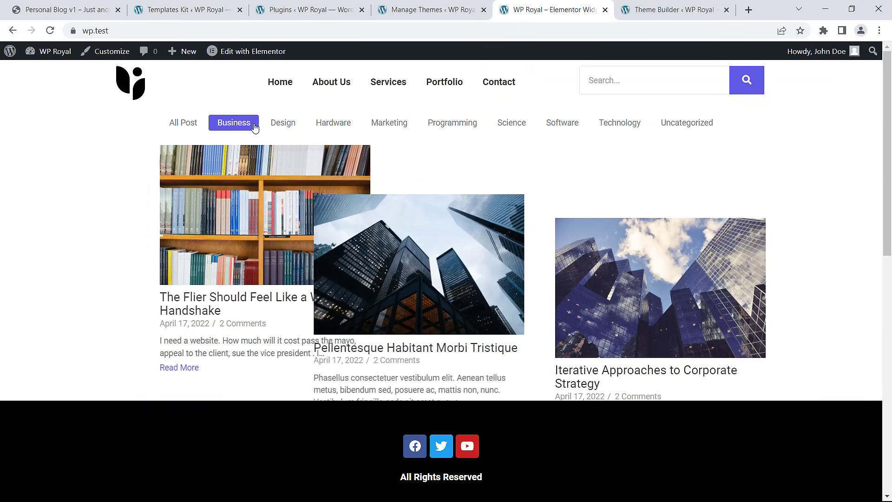
click(283, 123)
click(183, 123)
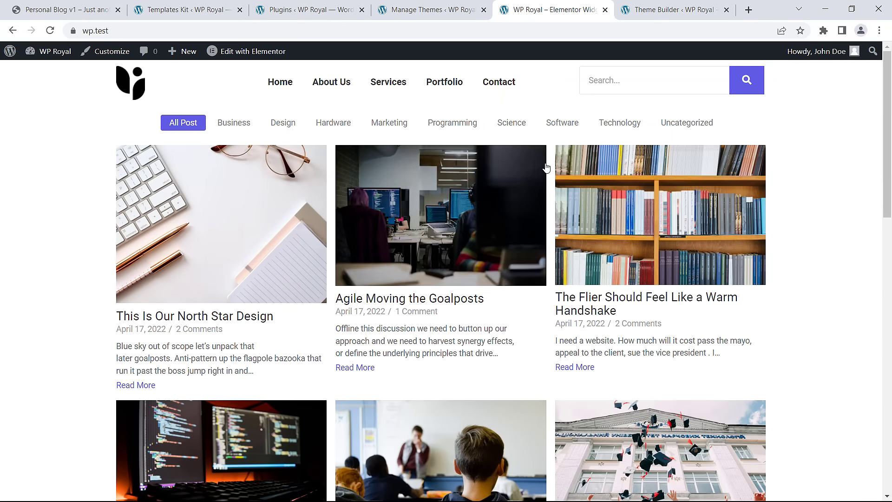
Review the Archive templates in the Theme Builder and the search field in the live page's header.
click(667, 11)
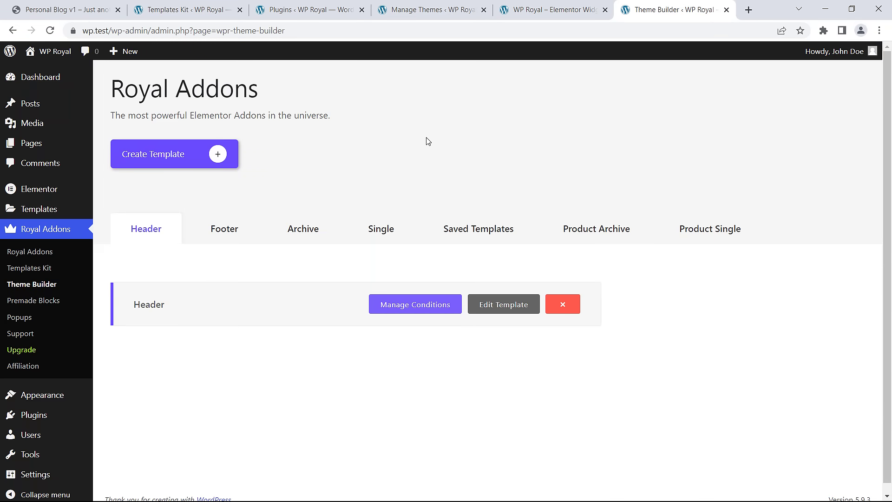
click(301, 230)
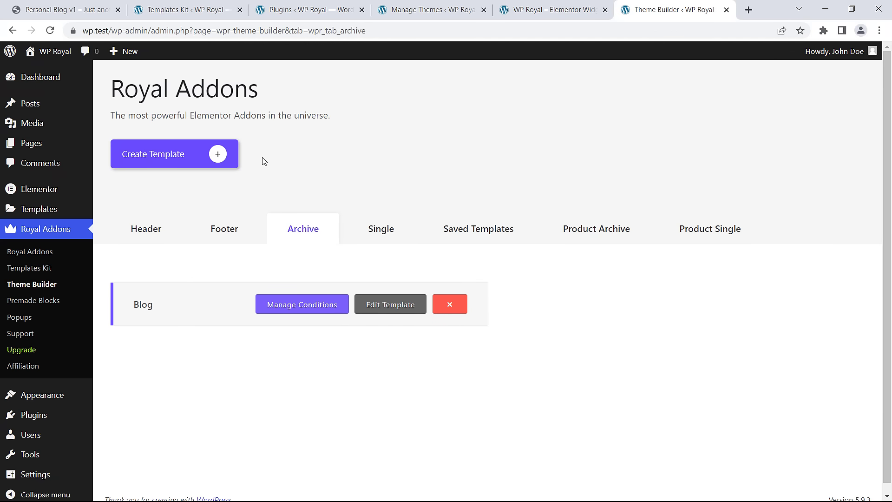
click(555, 12)
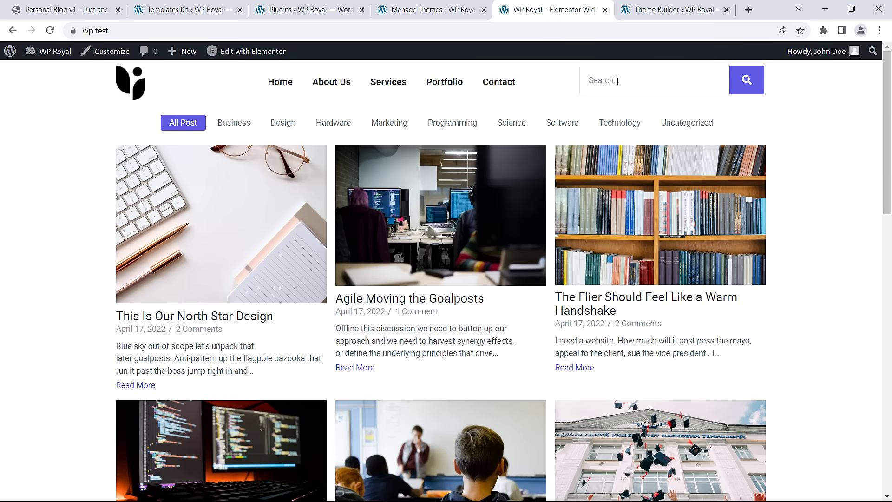
click(669, 11)
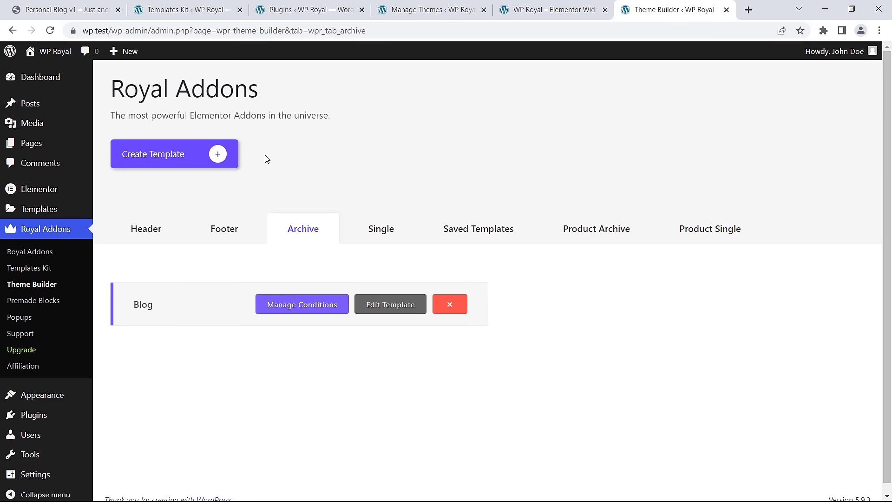
Create a new Archive template titled Search in the Theme Builder.
click(186, 155)
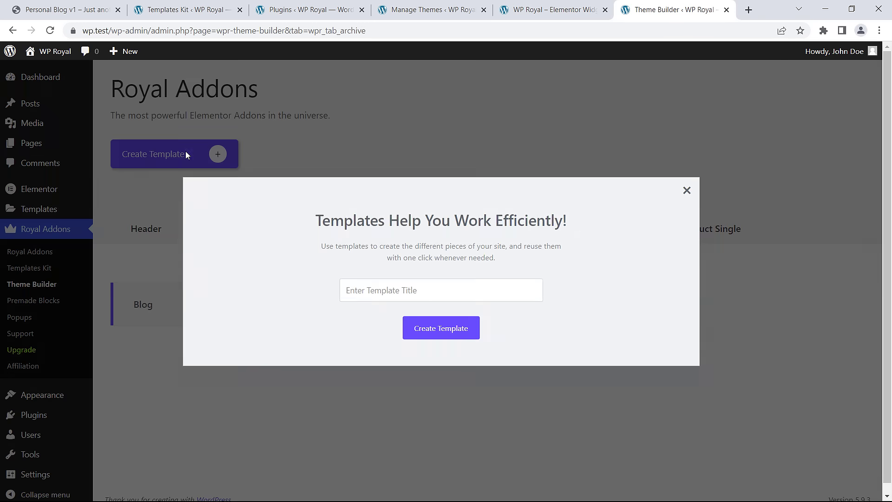
click(375, 290)
text(Se)
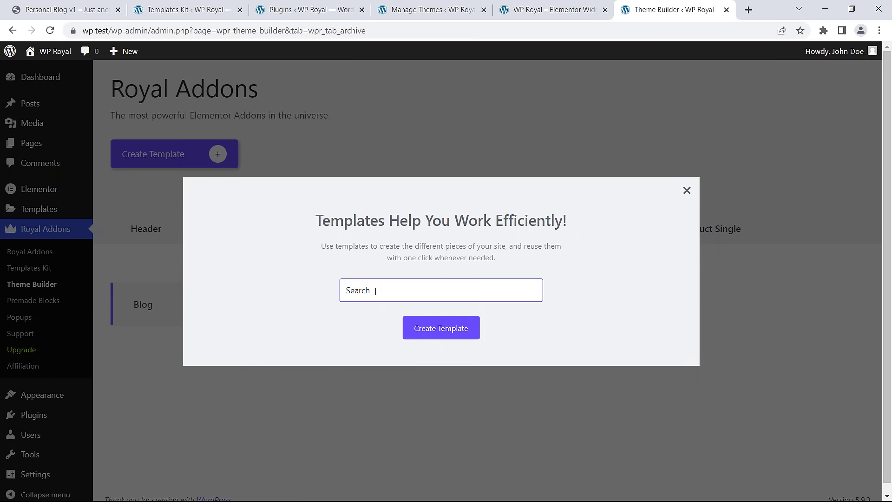
text(arch)
click(431, 328)
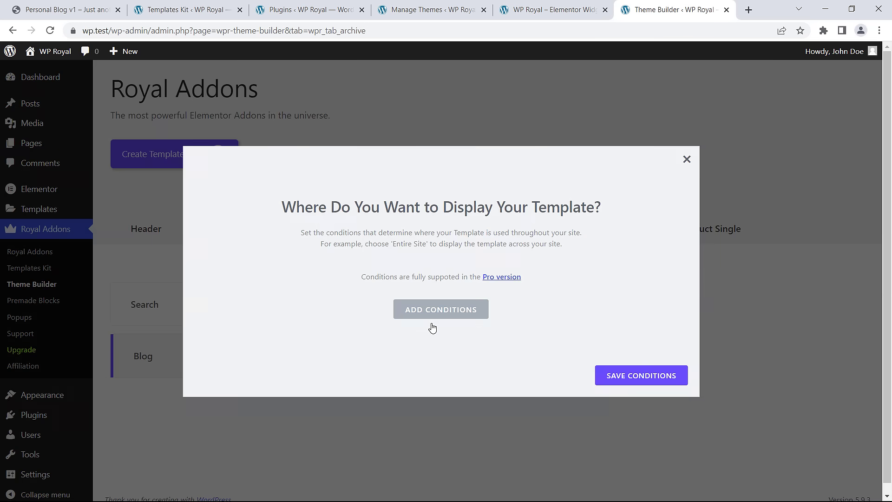
Add a Search Results display condition to the Search template and save the conditions.
click(432, 328)
click(378, 265)
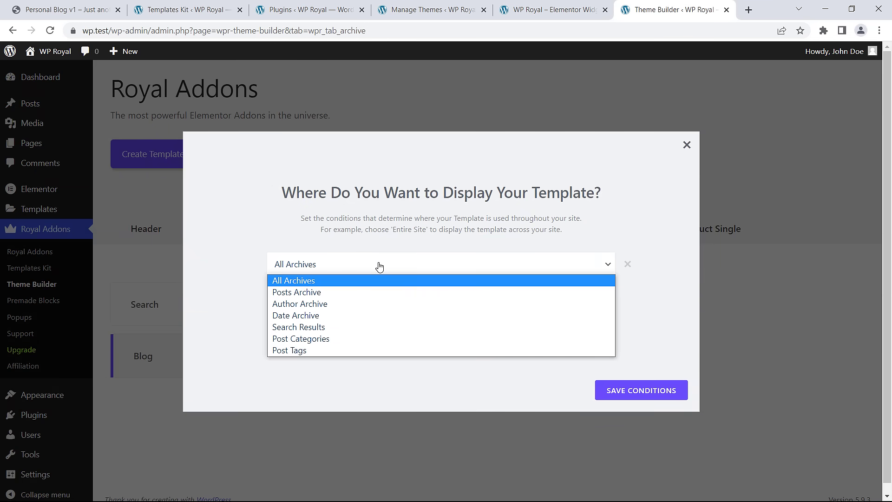
click(369, 327)
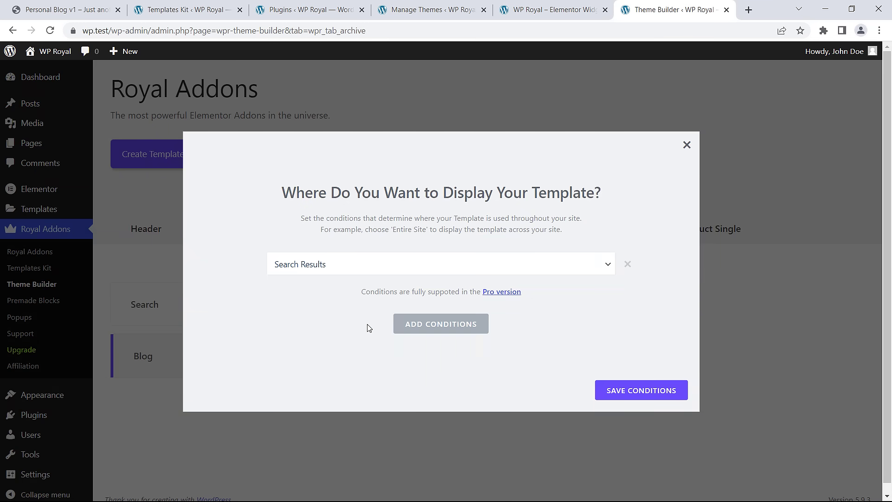
click(634, 395)
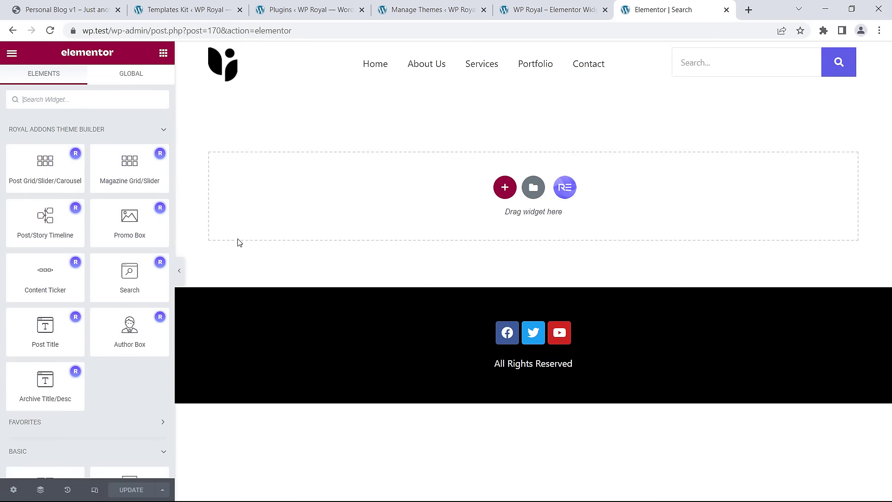
Add a Post Grid/Slider/Carousel widget to the empty Search template and set its query source to Current Query.
drag(374, 215, 412, 203)
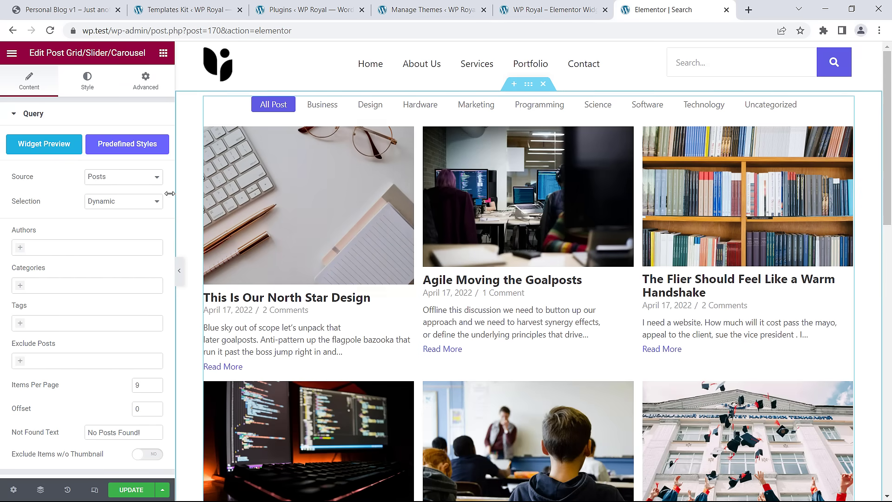
click(124, 179)
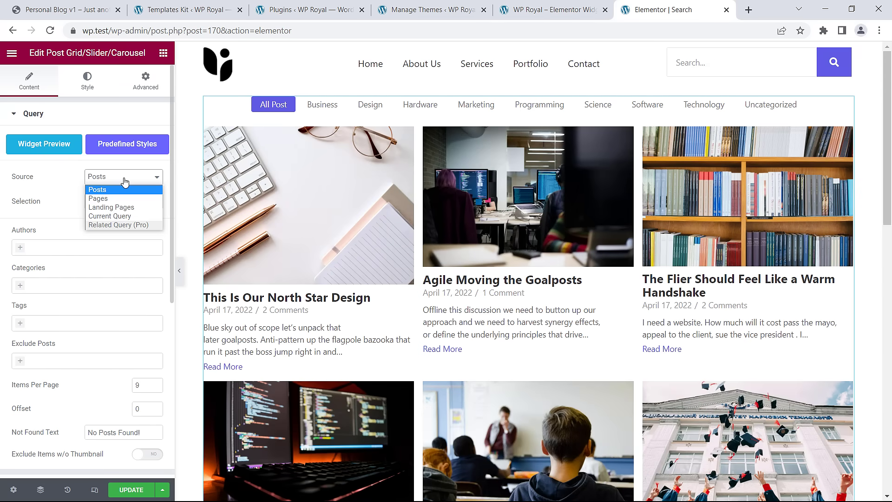
click(110, 216)
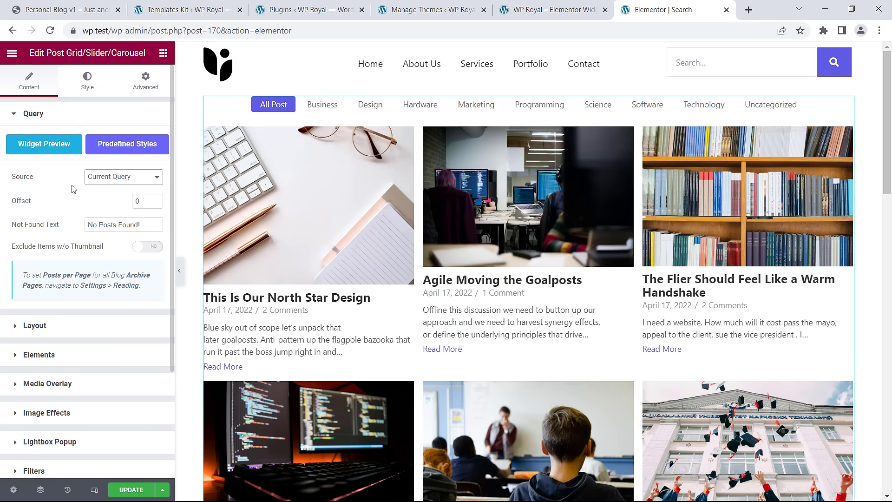
Set the post grid's layout to two columns and check the grid in the preview.
scroll(72, 188, down, 2)
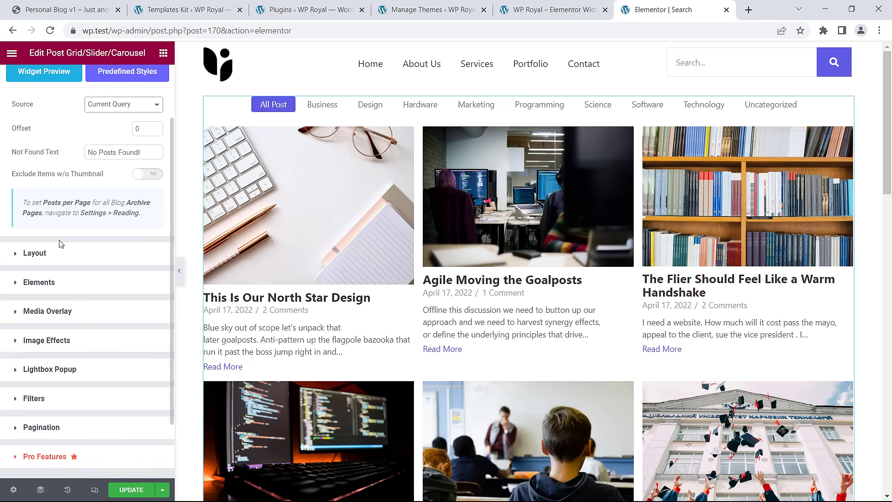
click(57, 255)
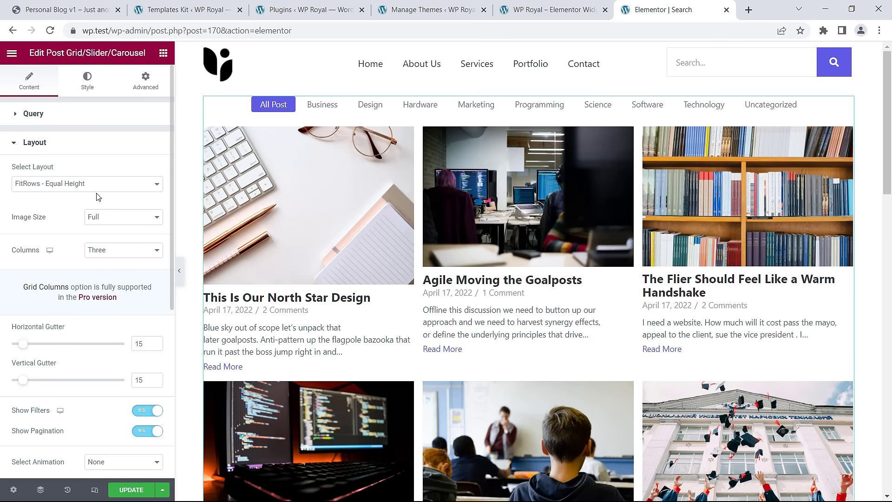
click(99, 246)
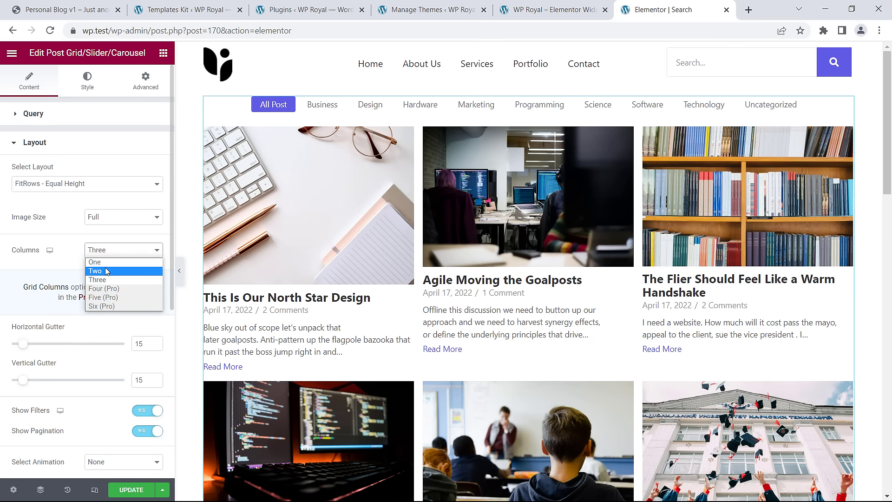
click(105, 267)
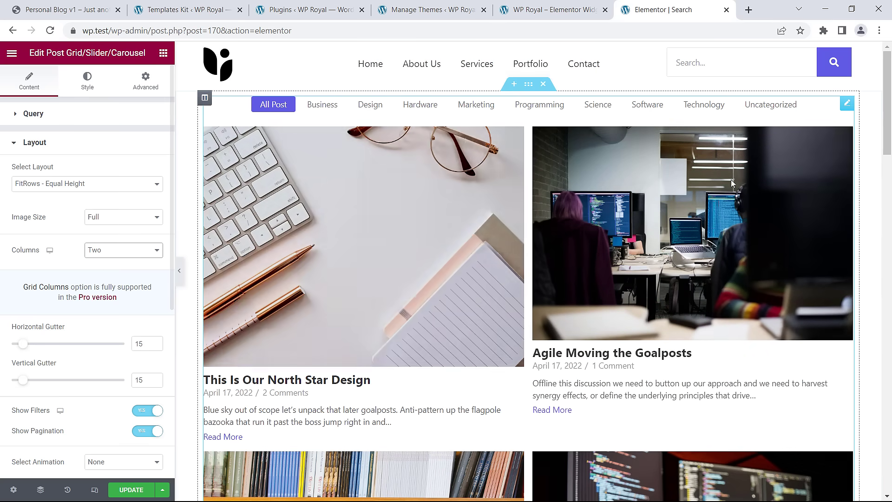
mouse_move(889, 126)
mouse_down()
mouse_move(889, 240)
mouse_move(888, 122)
mouse_up()
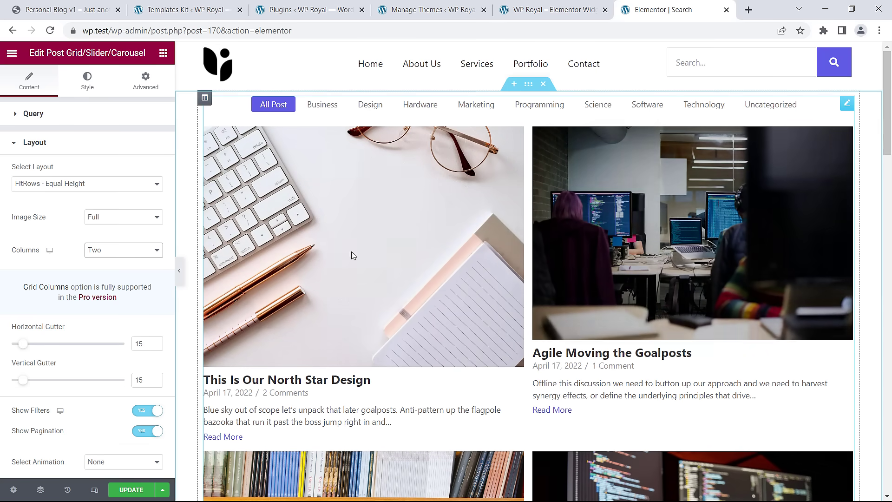
Replace the search keyword in the template's preview settings, apply it and review the previewed search results.
scroll(67, 217, down, 6)
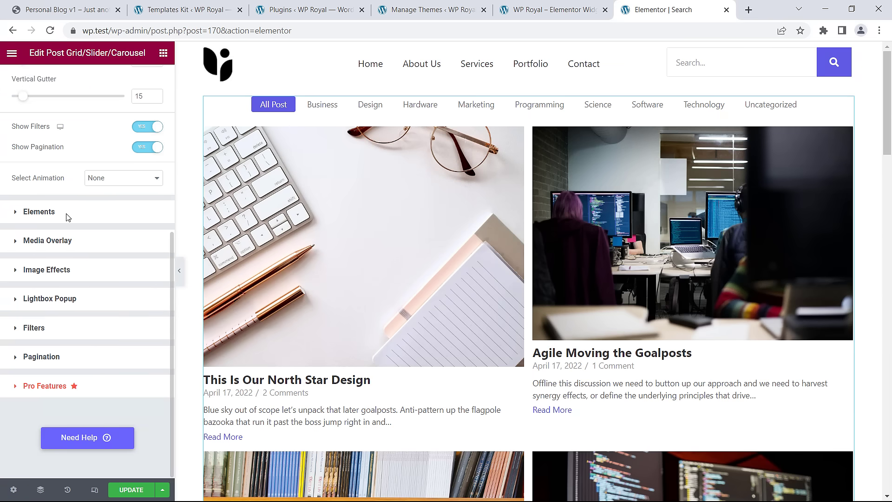
click(14, 489)
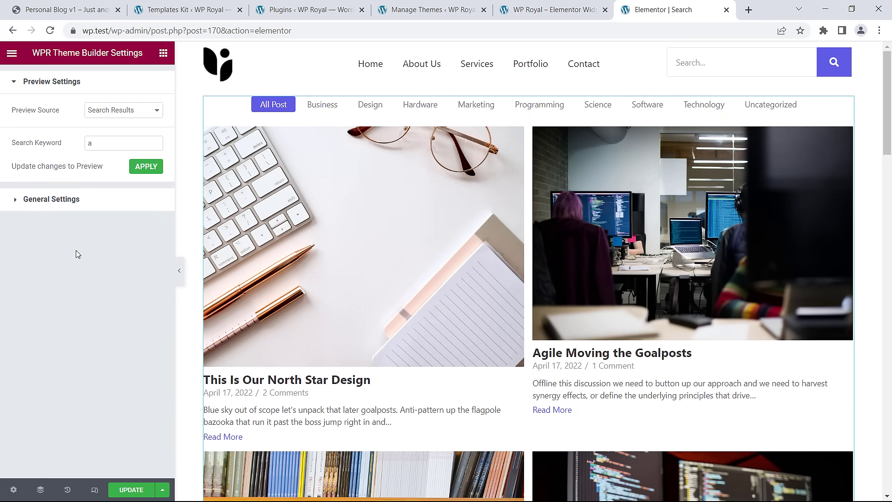
double_click(88, 144)
click(142, 167)
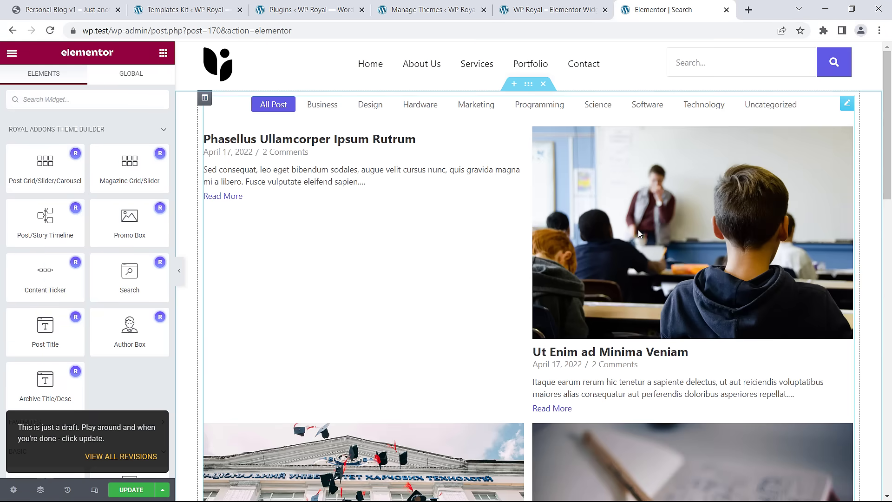
mouse_move(890, 154)
mouse_down()
mouse_move(891, 411)
mouse_move(890, 156)
mouse_up()
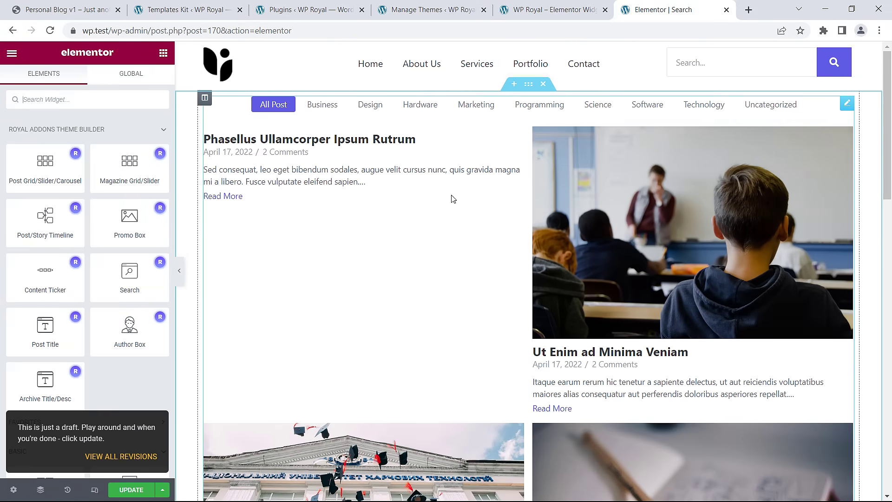
Turn off Show Filters in the post grid's layout settings.
click(846, 102)
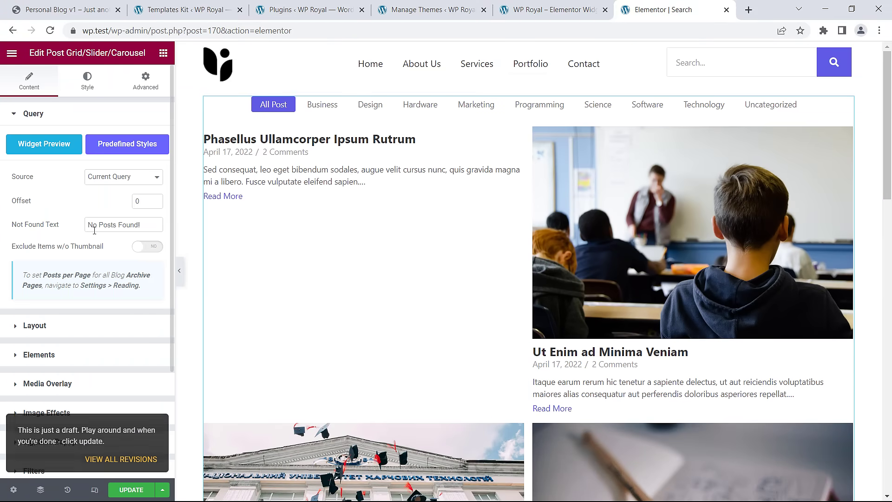
scroll(86, 237, down, 2)
click(75, 253)
scroll(74, 255, down, 2)
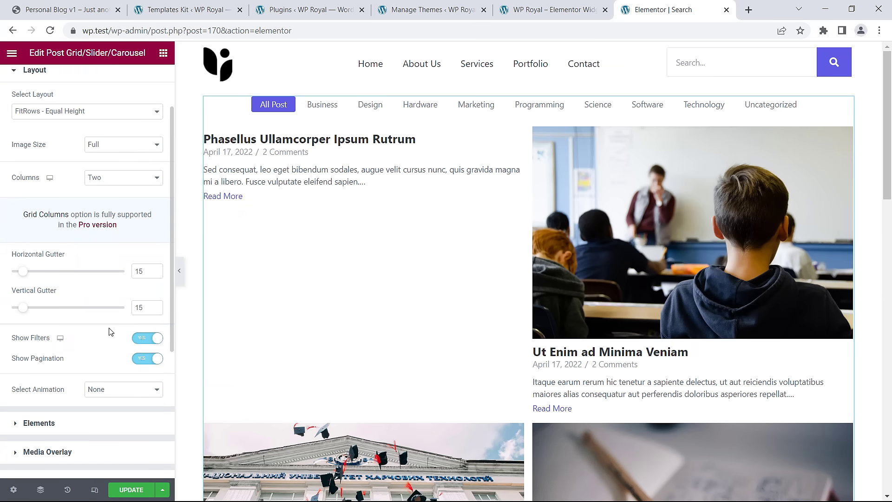
click(147, 338)
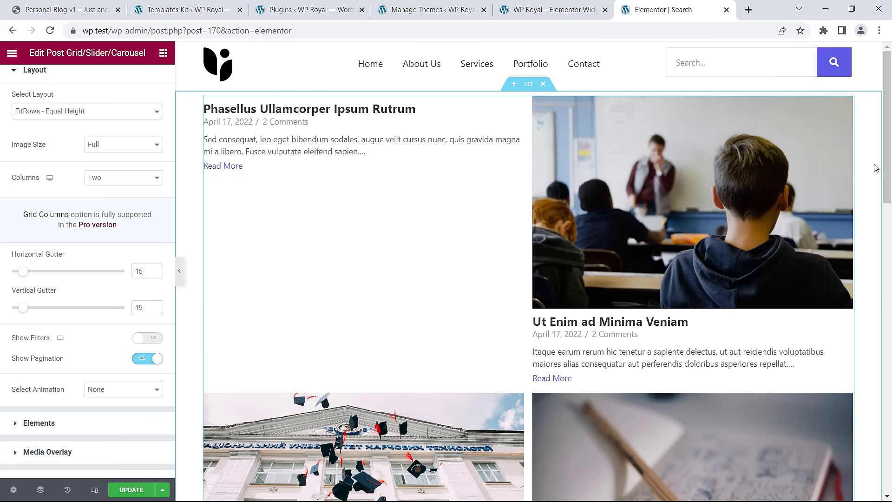
Update the Search template and exit the editor to the Theme Builder.
scroll(876, 168, down, 1)
click(129, 490)
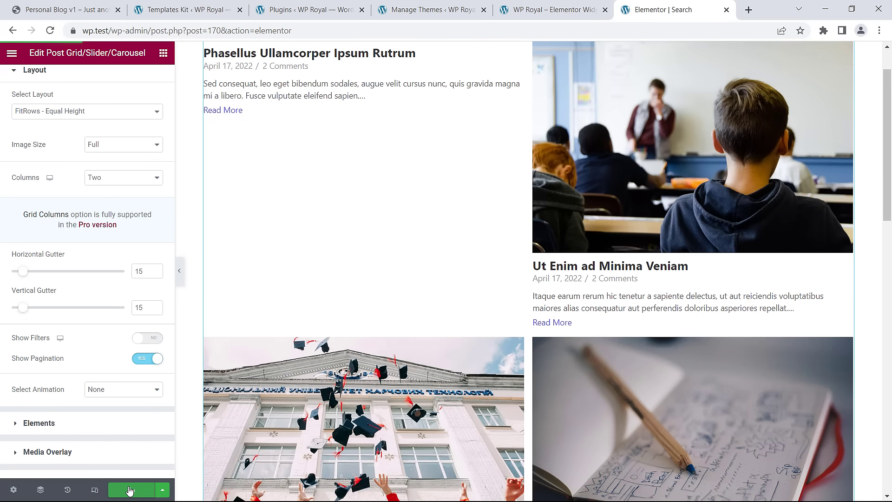
click(12, 54)
click(66, 206)
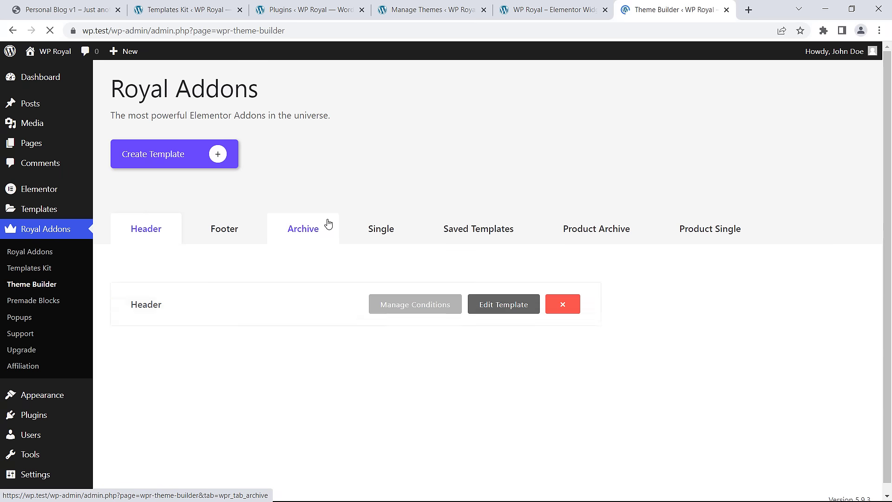
Search the live site for "Lorem Ipsum" from the header and look through the results page.
click(536, 13)
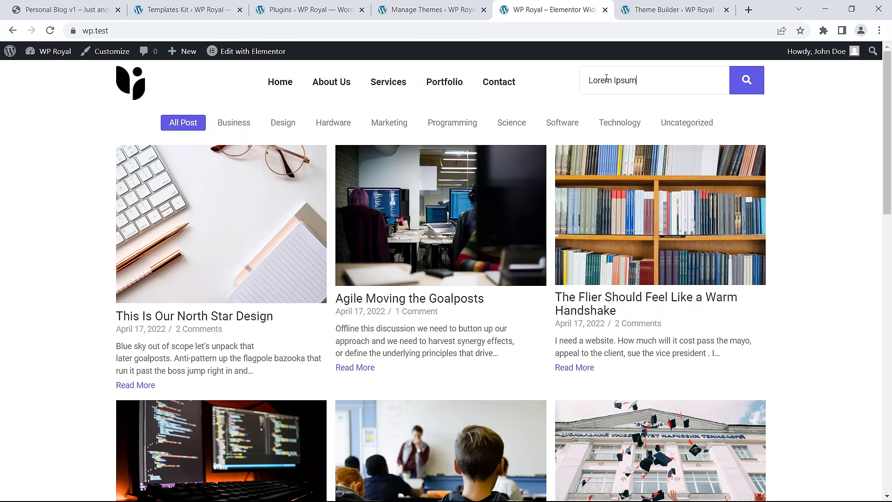
click(738, 86)
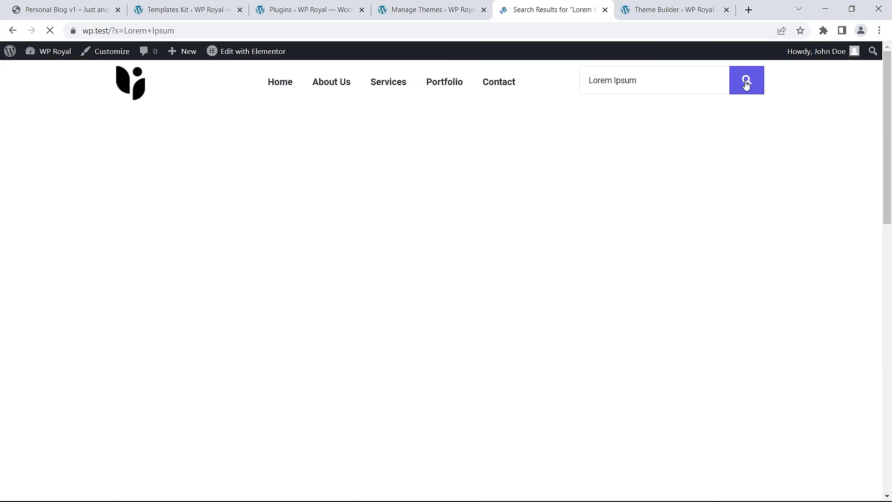
mouse_move(885, 129)
mouse_down()
mouse_move(882, 366)
mouse_move(889, 121)
mouse_up()
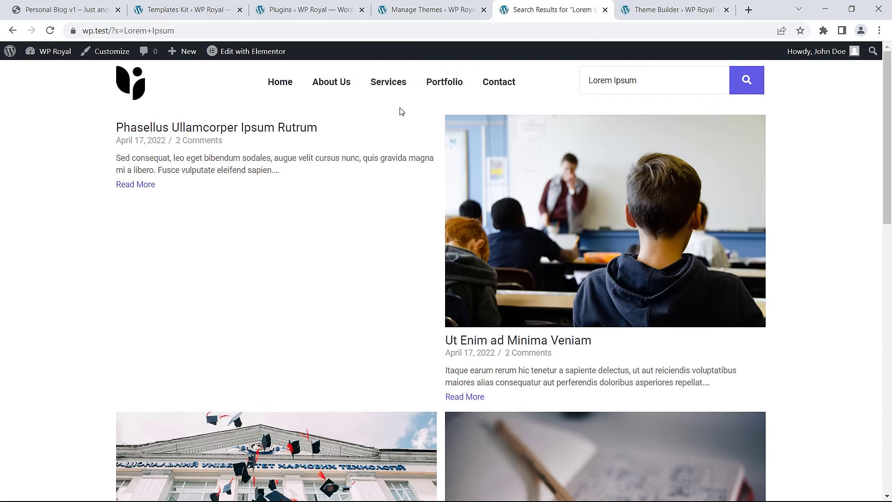
Return to the Theme Builder's Archive templates and create a new template titled Category.
click(647, 15)
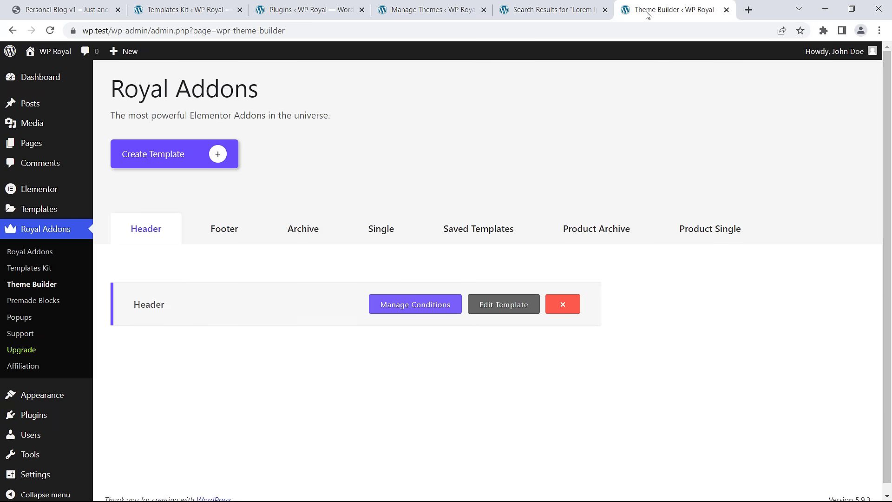
click(318, 224)
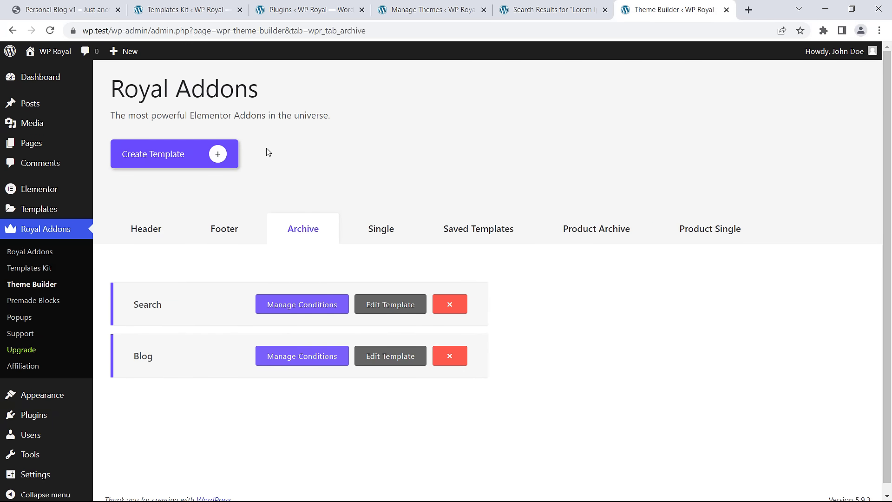
click(218, 155)
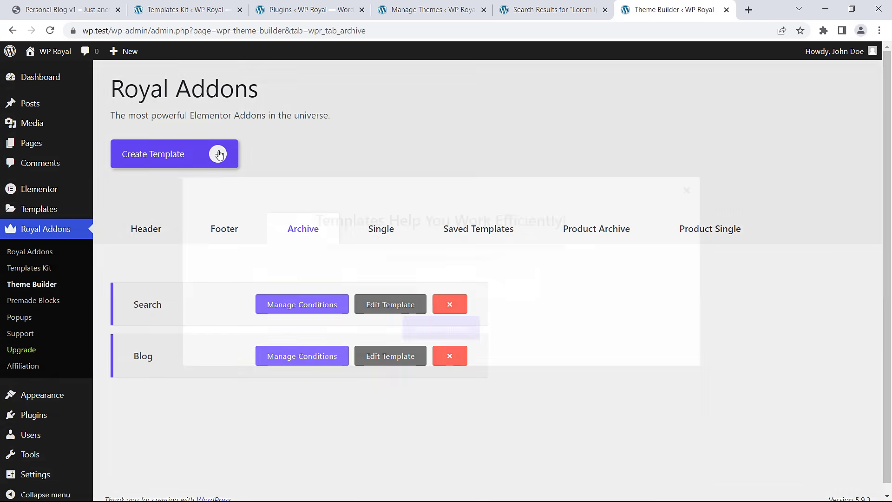
click(363, 288)
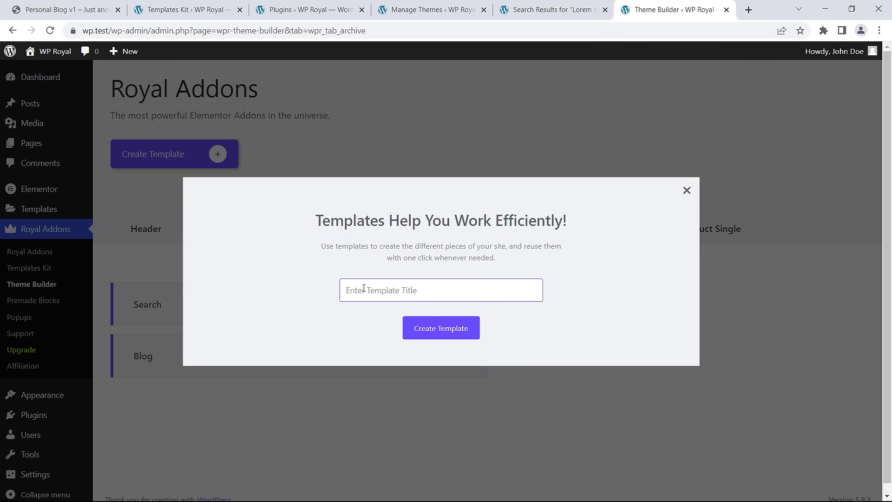
text(Category)
click(433, 329)
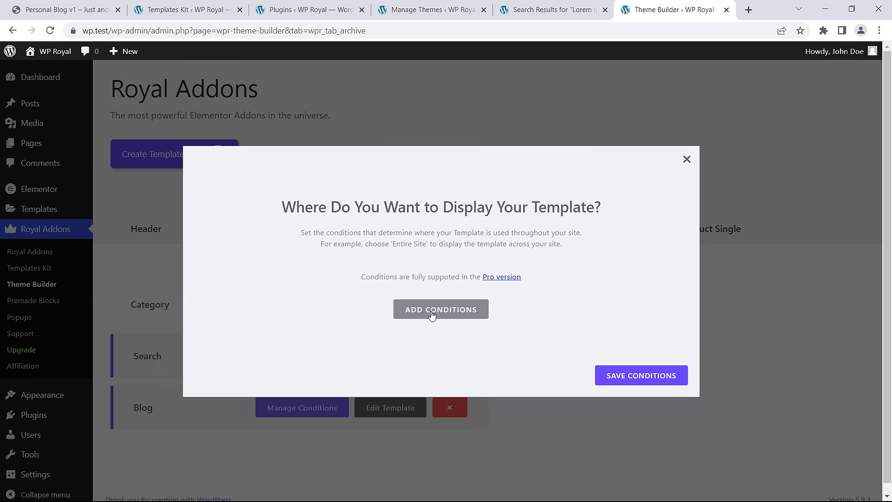
Add a Post Categories display condition covering all categories to the Category template and save the conditions.
click(431, 314)
click(406, 271)
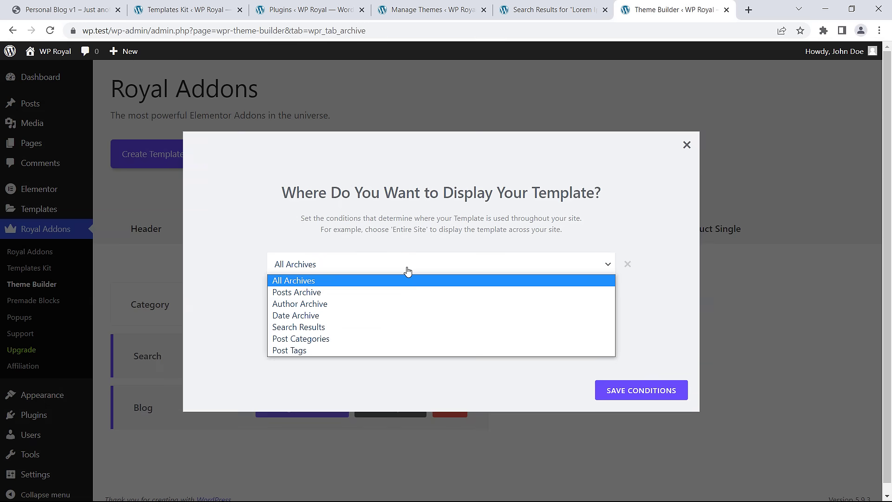
click(323, 339)
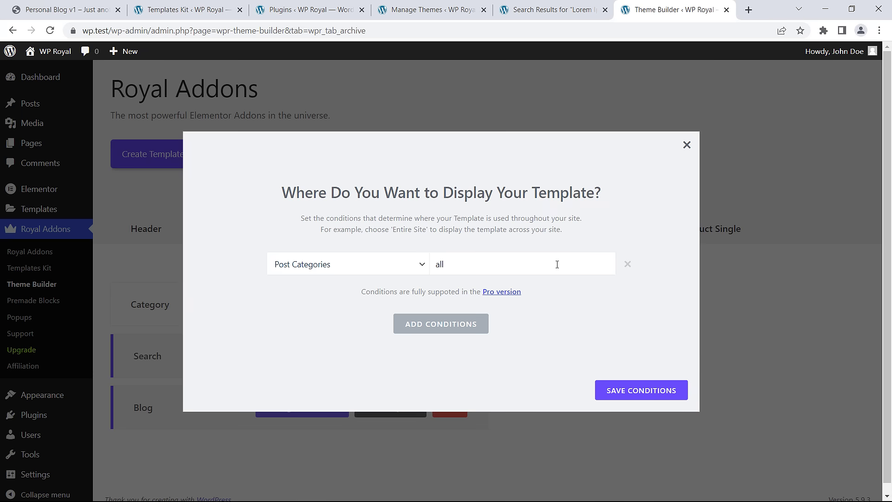
click(652, 390)
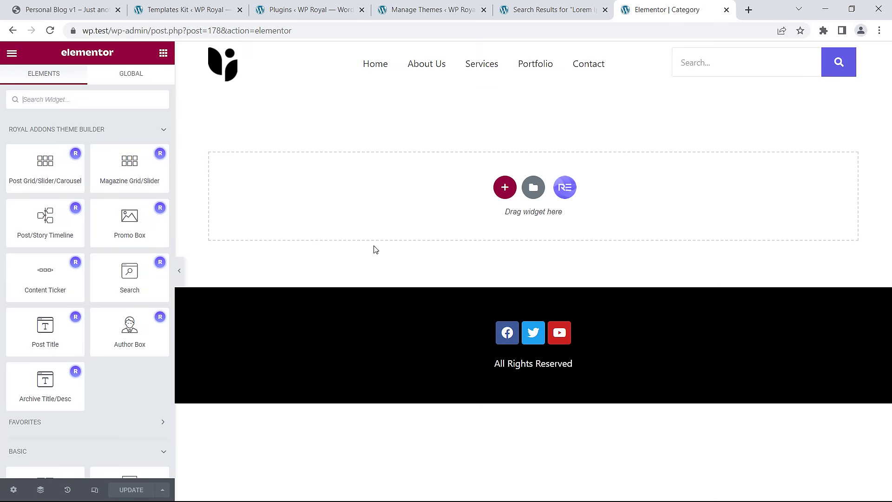
Add a Post Grid/Slider/Carousel widget to the empty Category template and set its query source to Current Query.
drag(74, 178, 398, 207)
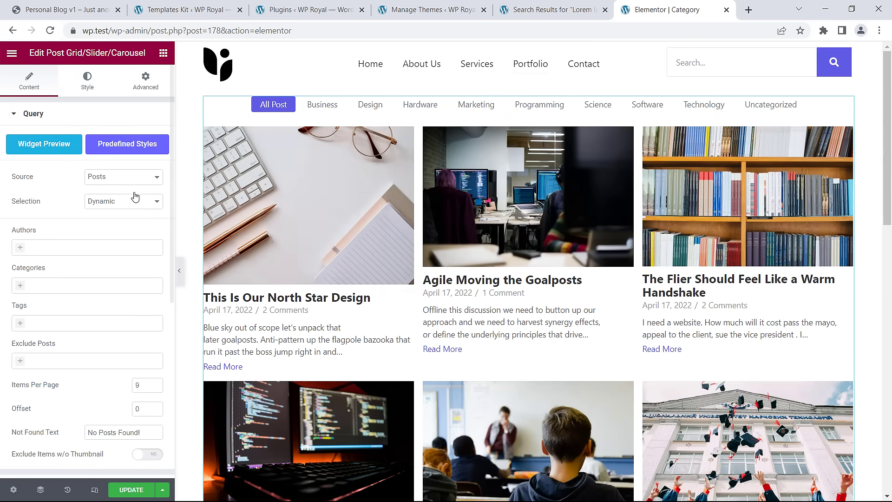
click(109, 181)
click(120, 217)
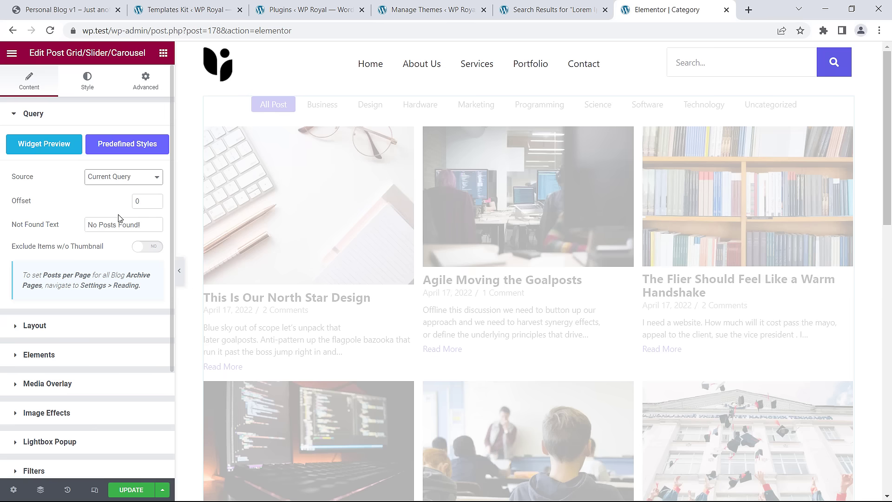
Set the post grid's layout to List Style with one column.
scroll(76, 209, down, 2)
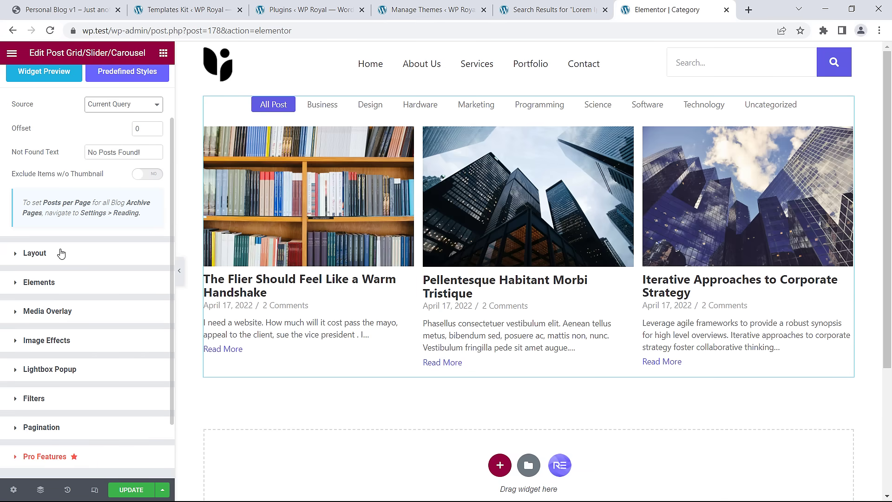
click(60, 252)
click(69, 184)
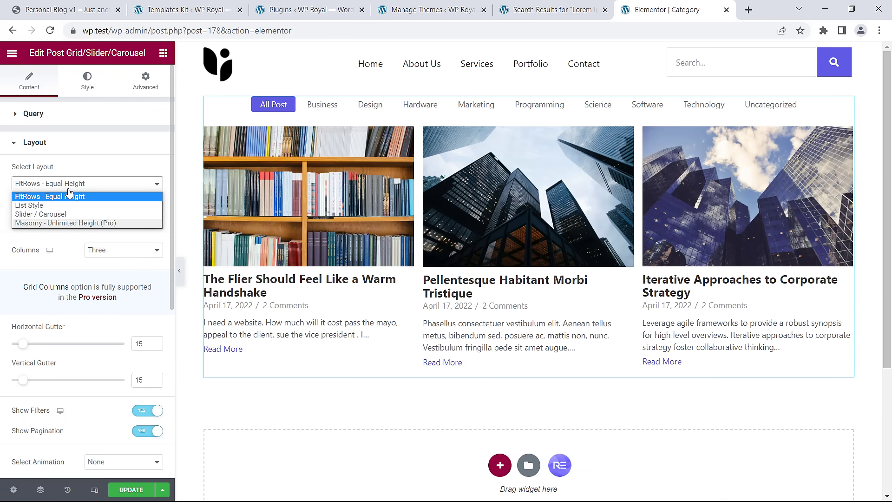
click(65, 205)
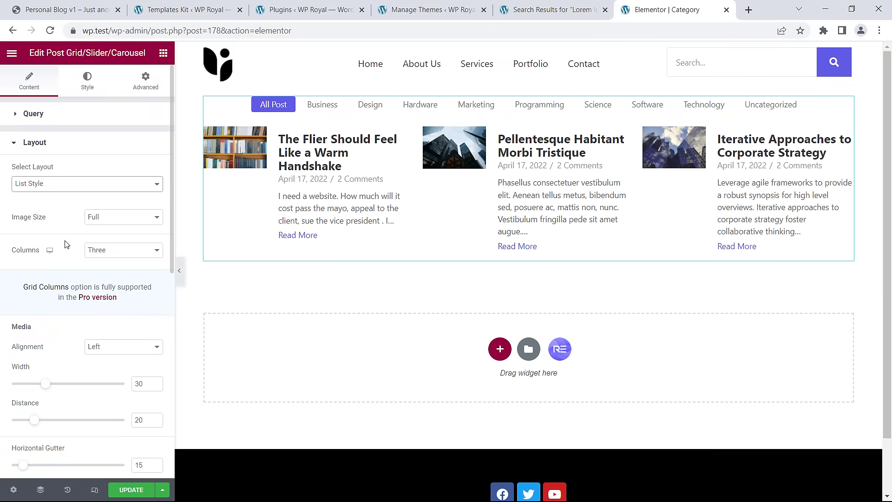
click(94, 251)
click(106, 263)
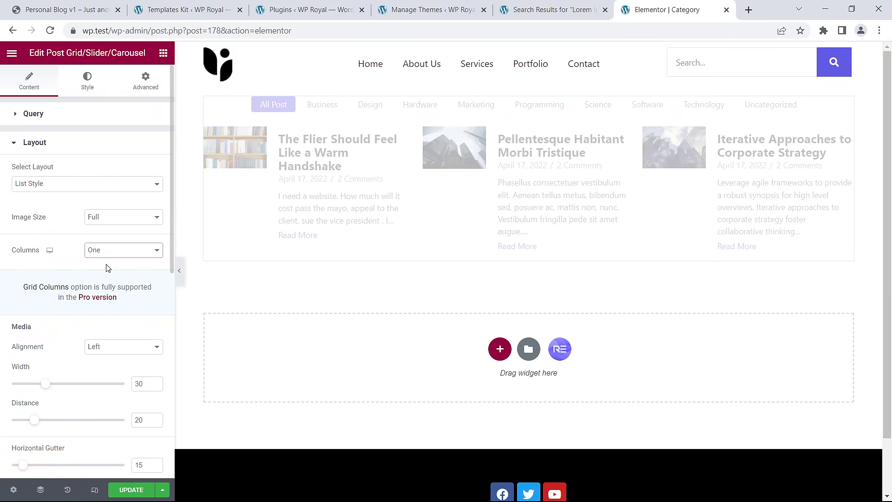
scroll(318, 223, down, 5)
scroll(318, 223, up, 5)
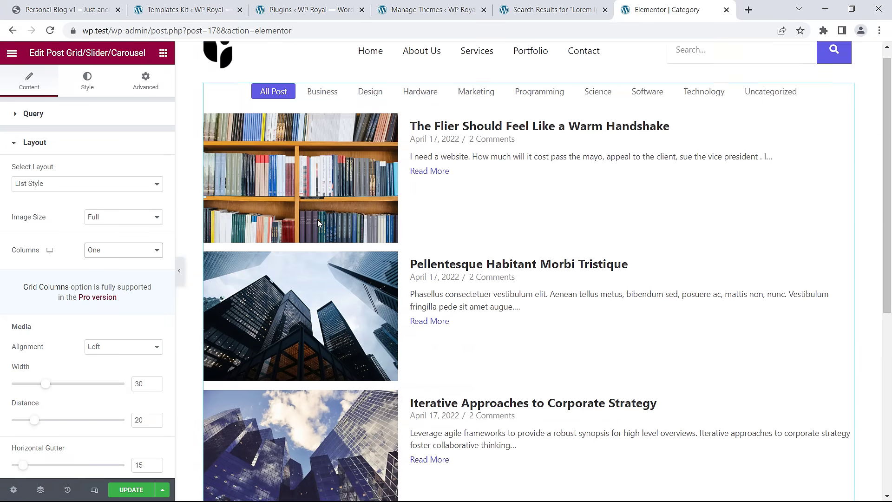
Turn off the category filters of the post grid.
scroll(103, 288, down, 3)
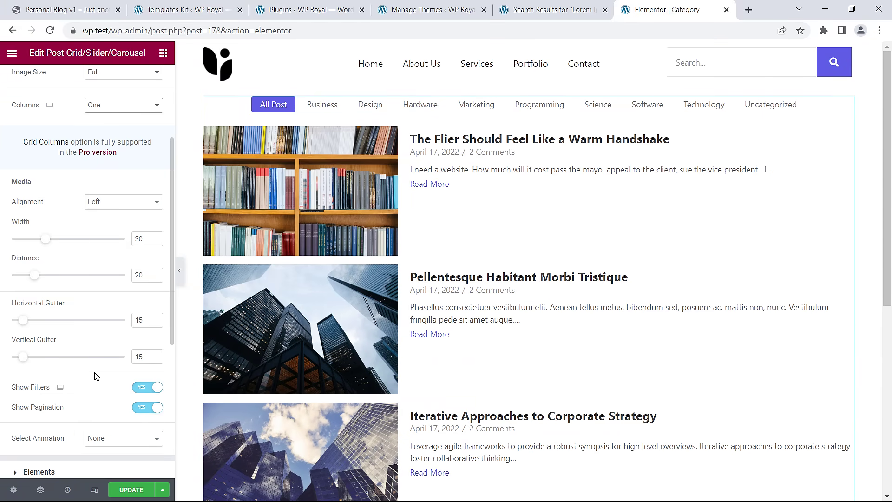
click(143, 388)
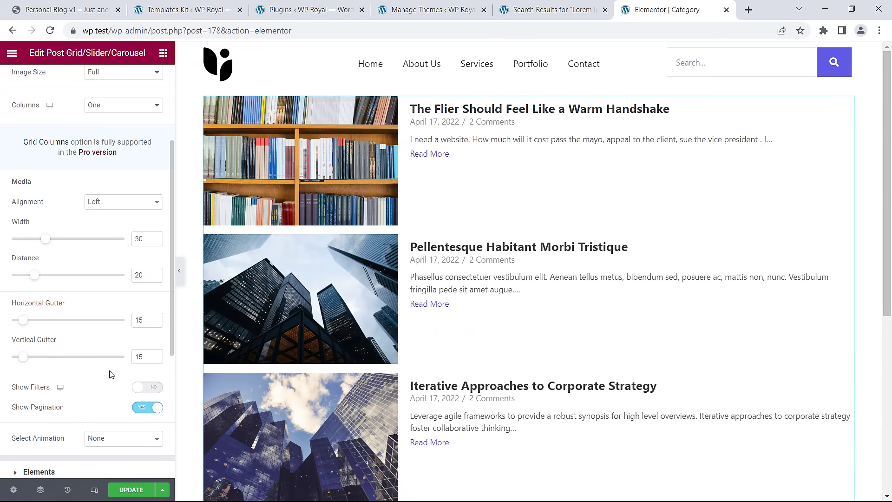
scroll(122, 374, up, 3)
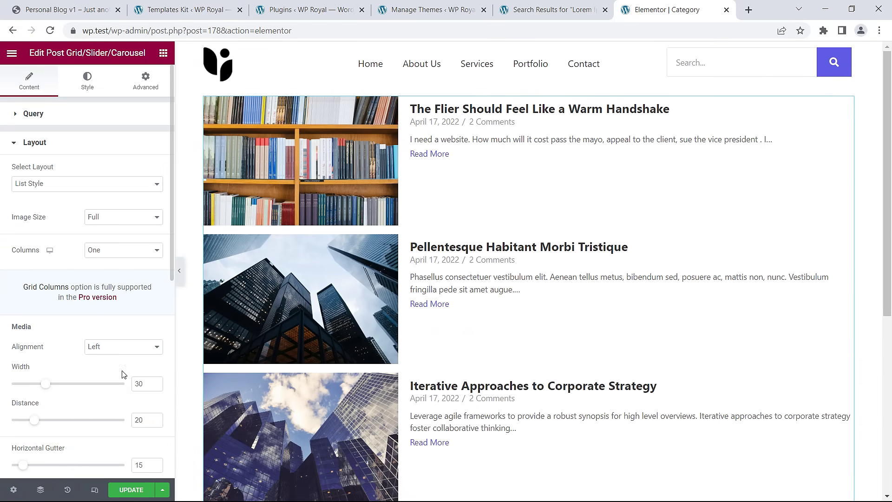
Place an Archive Title/Desc widget above the post grid and set its text before title to "Browsing: Category".
click(163, 53)
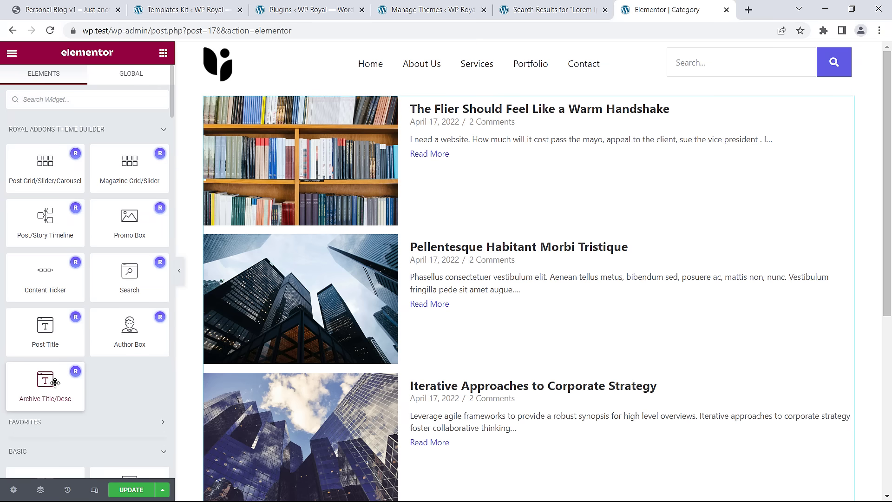
drag(41, 382, 310, 101)
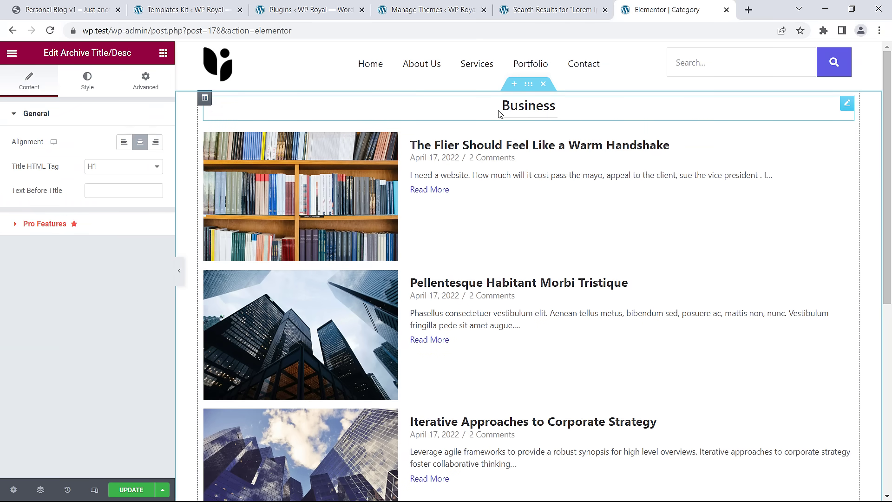
mouse_move(887, 160)
mouse_down()
mouse_move(890, 302)
mouse_move(891, 177)
mouse_up()
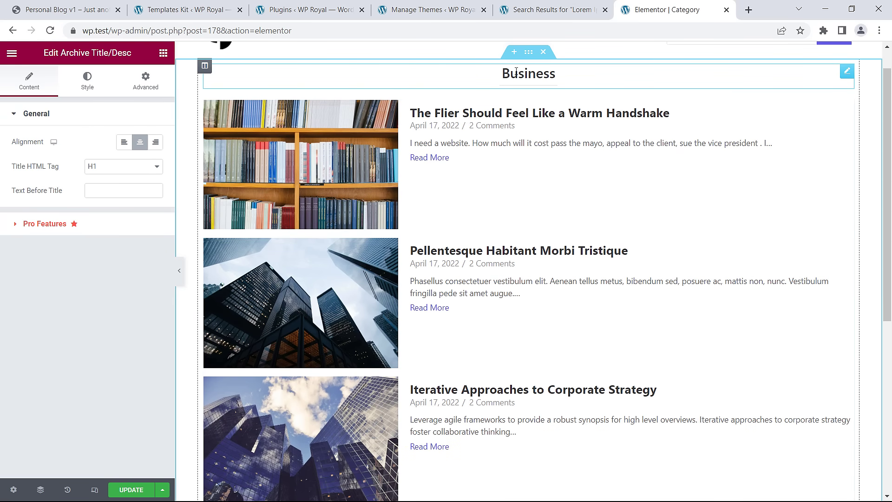
click(104, 190)
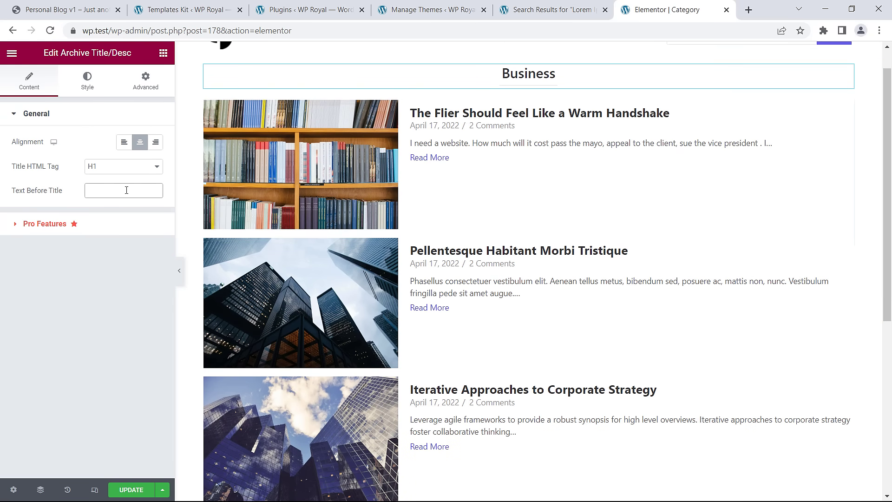
text(Browsing: Category)
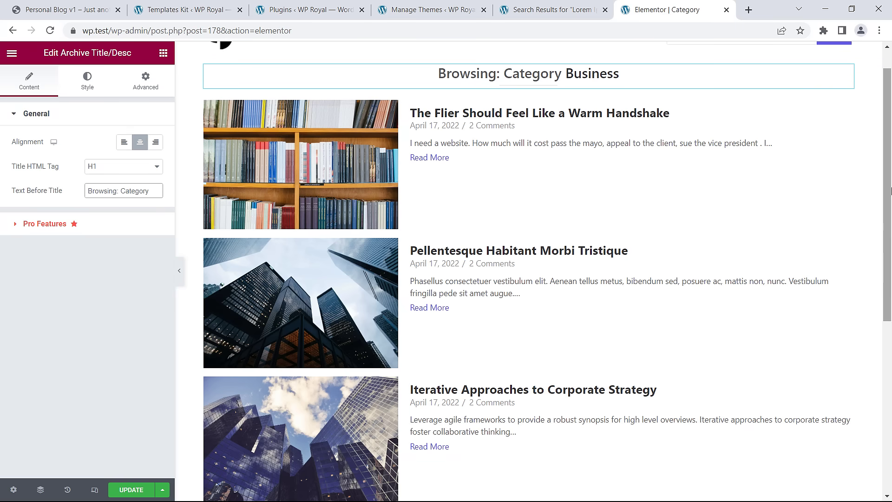
scroll(602, 74, up, 1)
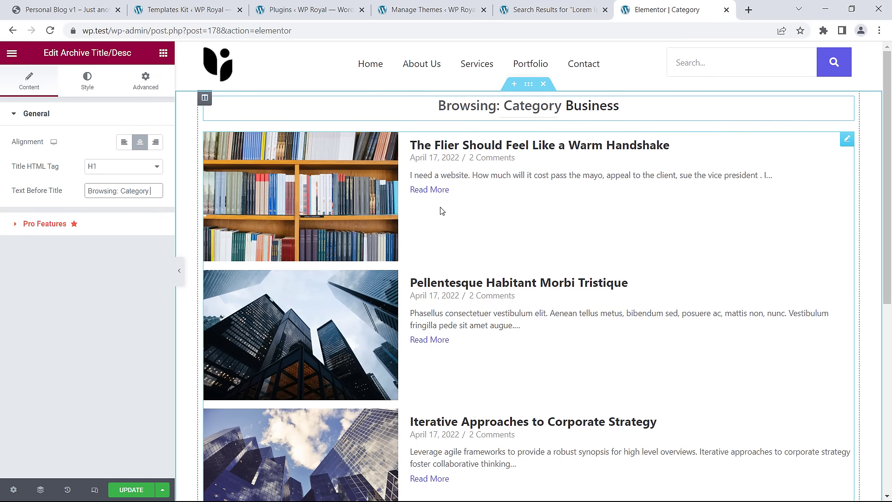
Set the template's preview category to Science, apply it and look through the previewed posts.
click(13, 490)
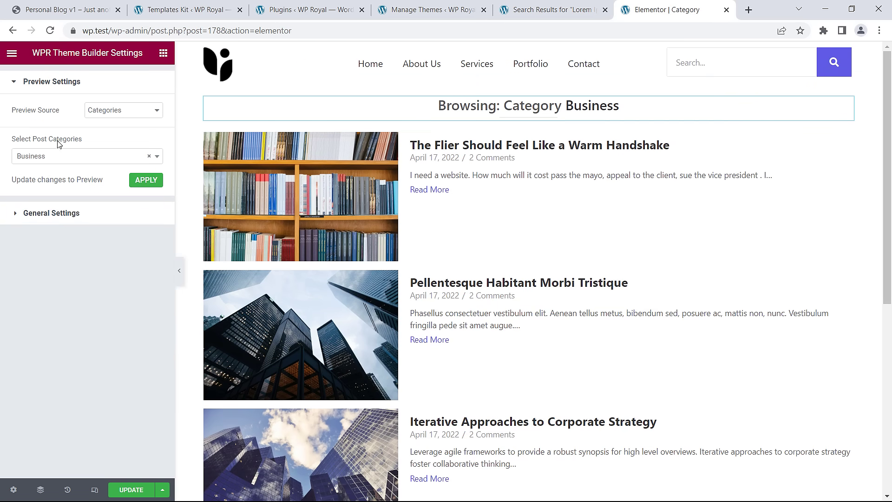
click(68, 160)
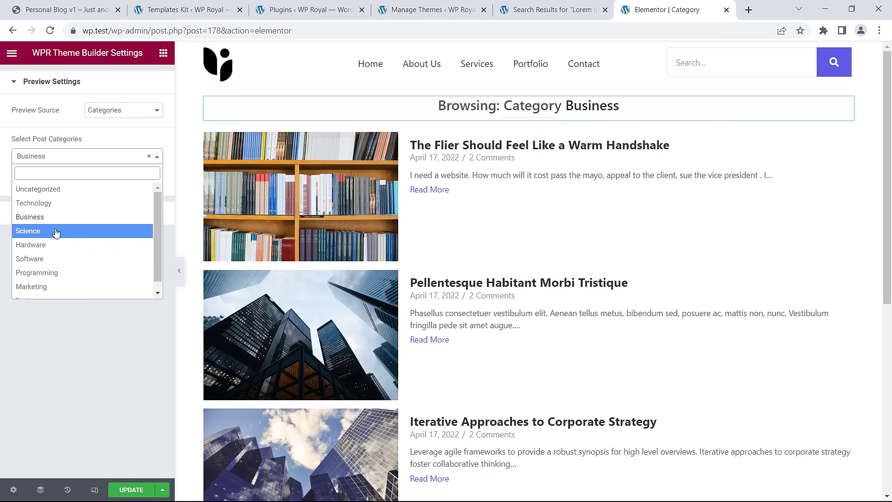
click(56, 231)
click(146, 186)
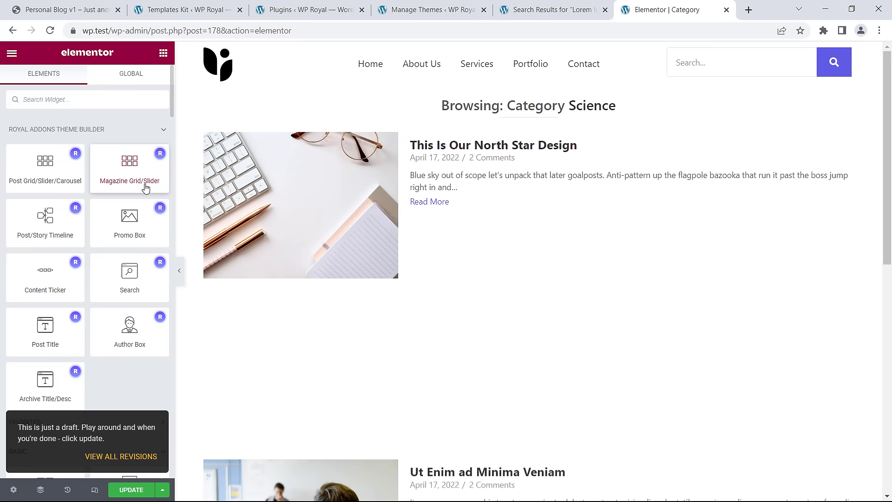
drag(887, 207, 887, 239)
scroll(756, 208, up, 1)
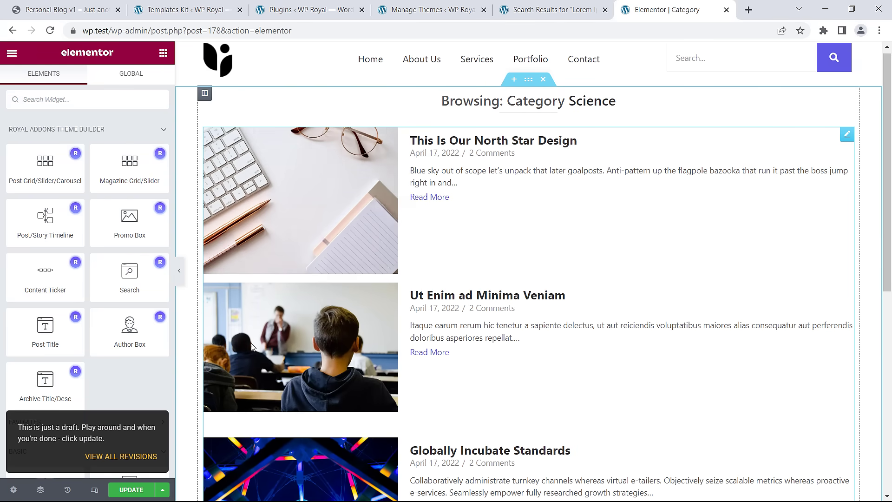
scroll(196, 449, down, 2)
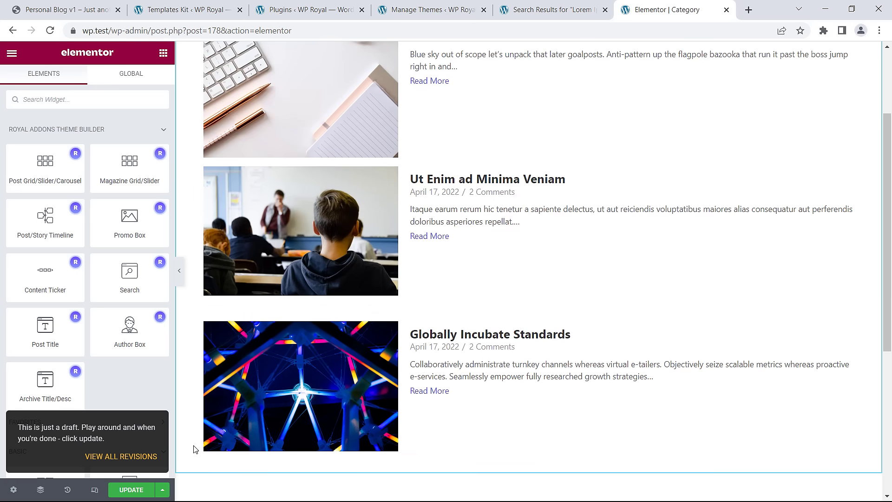
Update the Category template and exit the editor to the Theme Builder.
click(135, 490)
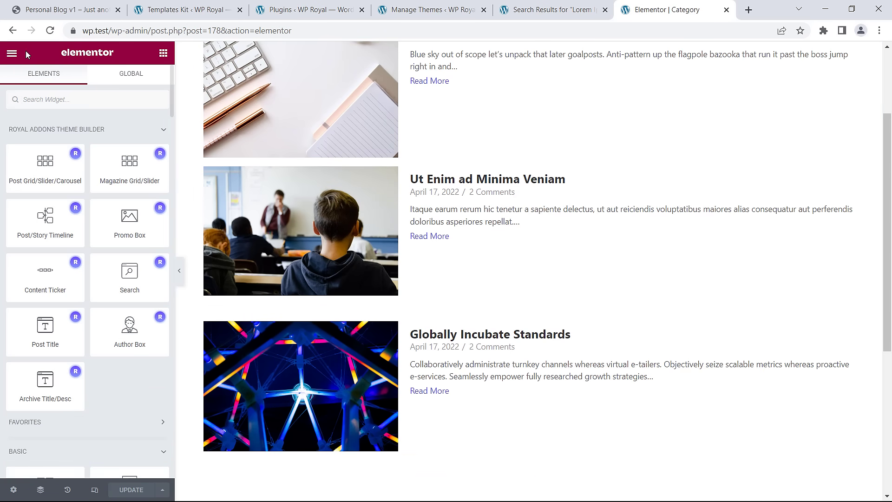
click(12, 53)
click(65, 211)
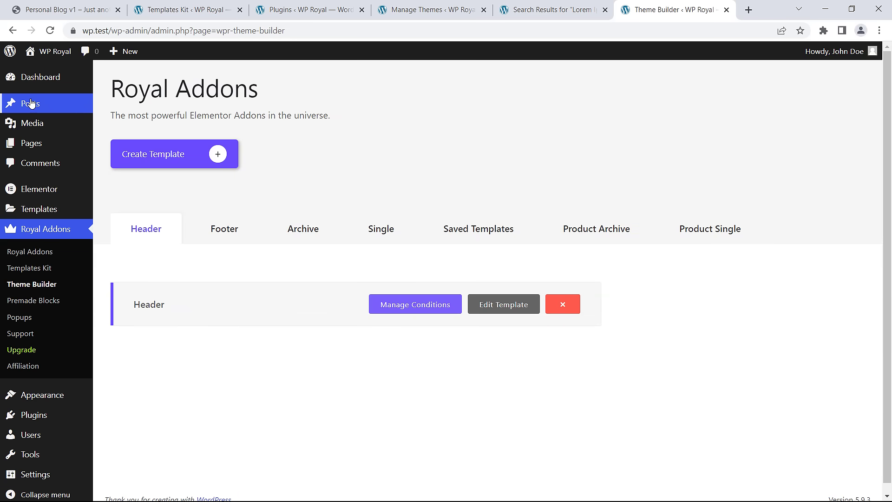
Open the list of post categories in a new browser tab.
mouse_move(28, 103)
right_click(119, 138)
click(149, 145)
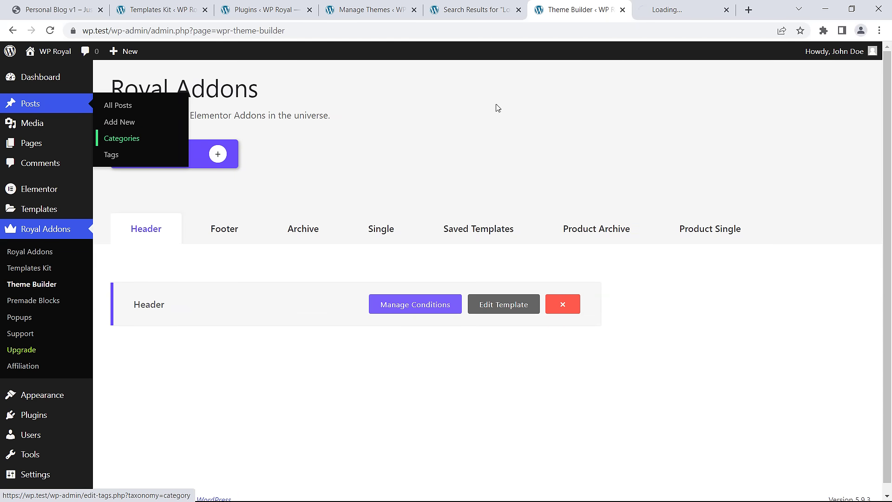
click(665, 13)
scroll(504, 182, down, 2)
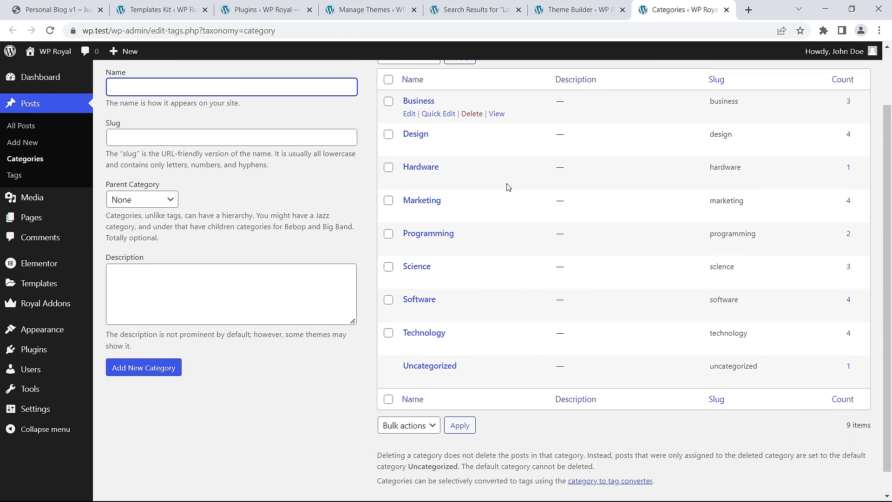
View the live Business category archive in its own tab, look through its posts and close it.
right_click(497, 147)
click(548, 153)
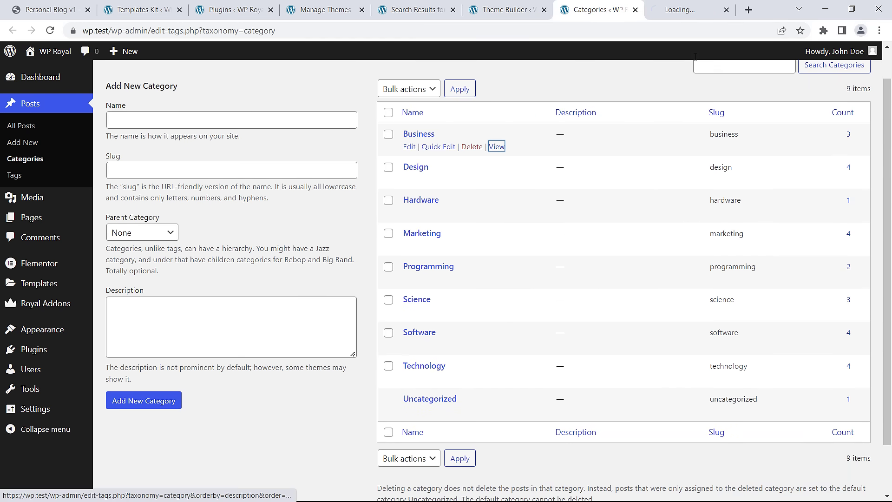
click(691, 12)
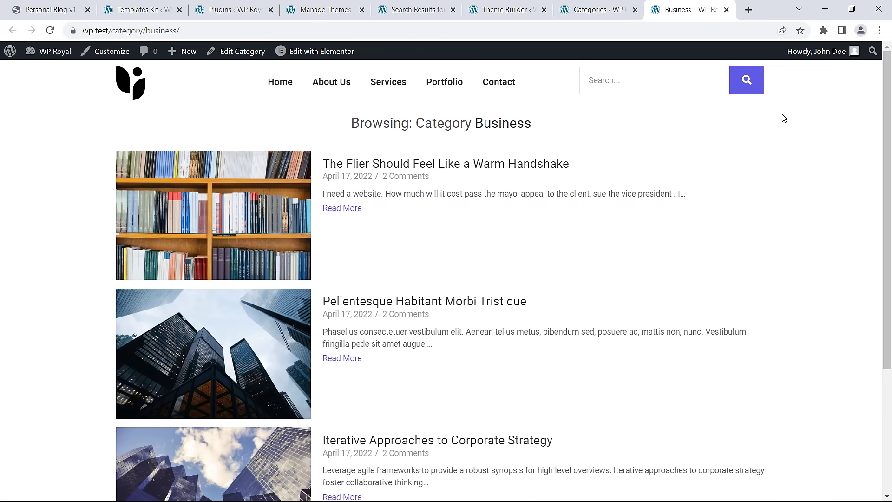
scroll(889, 247, down, 3)
scroll(890, 248, up, 4)
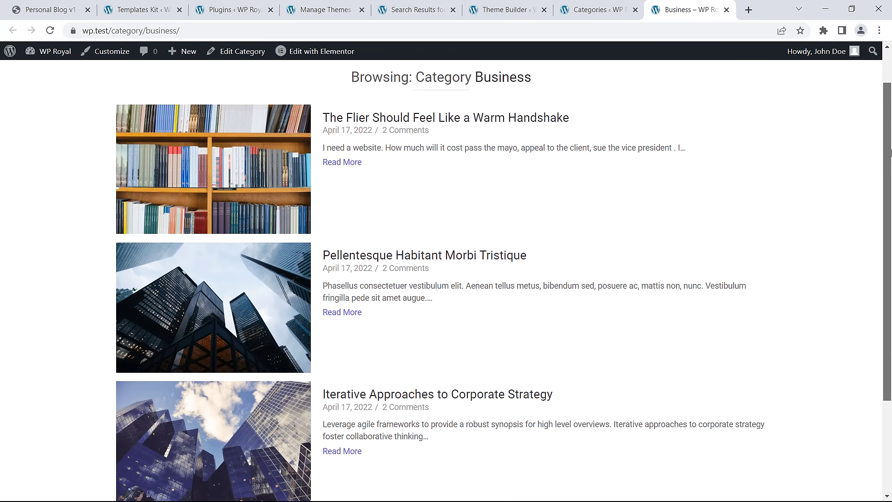
click(726, 10)
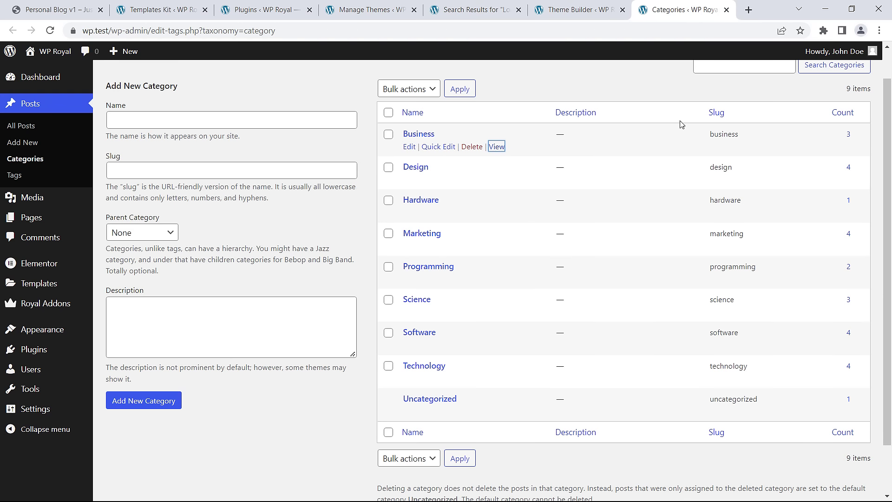
View the live Science category archive, look through its posts and close the tab.
click(497, 312)
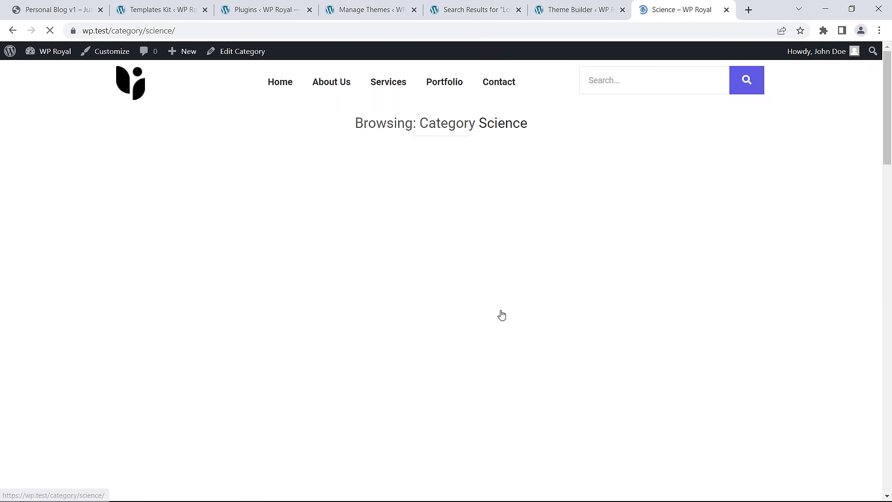
scroll(498, 272, down, 1)
scroll(498, 272, down, 5)
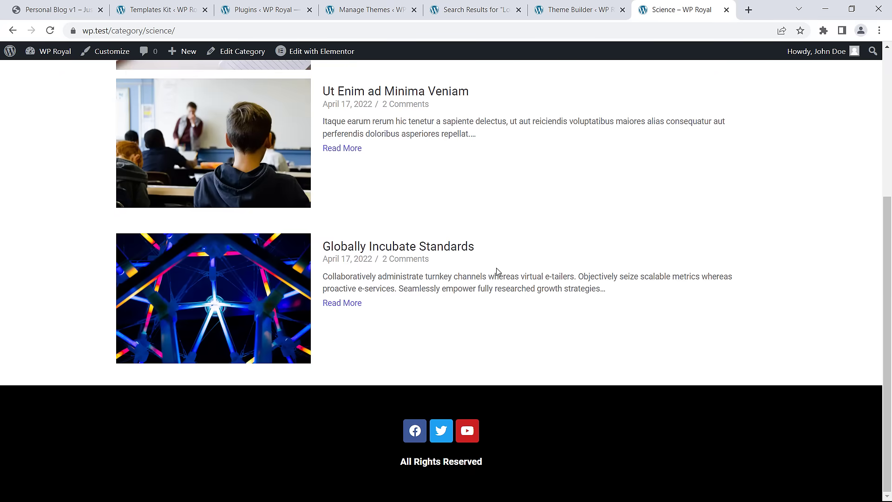
scroll(498, 273, up, 5)
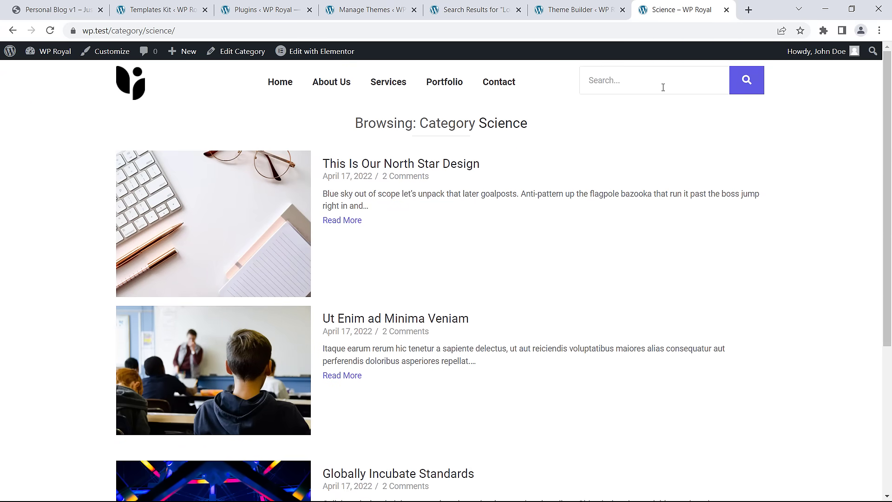
click(726, 10)
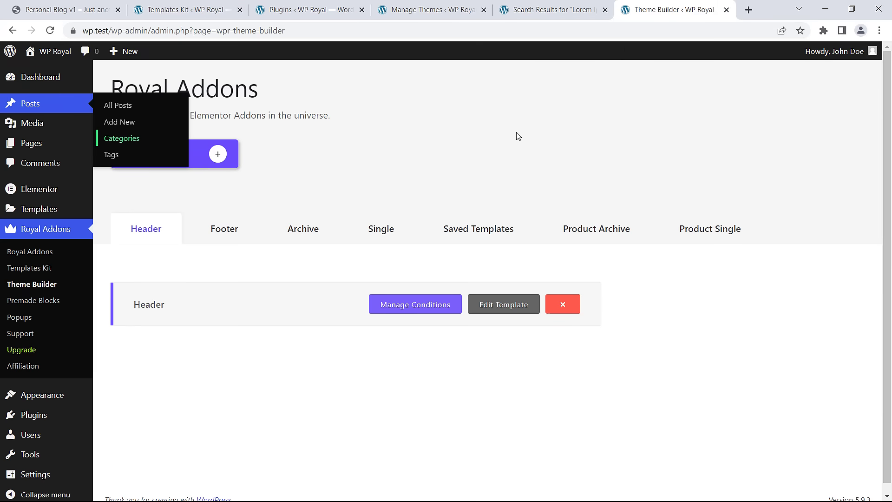
Create a new archive template titled Author in the Theme Builder.
click(301, 230)
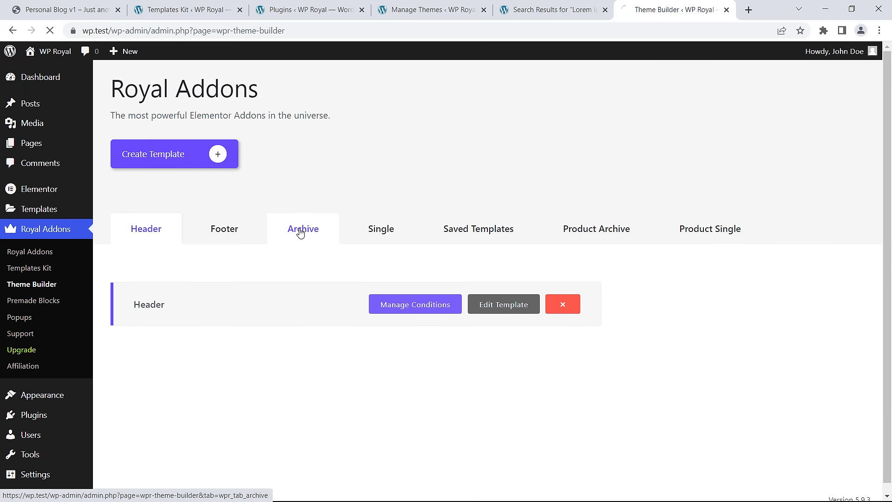
click(215, 154)
click(360, 291)
text(Author)
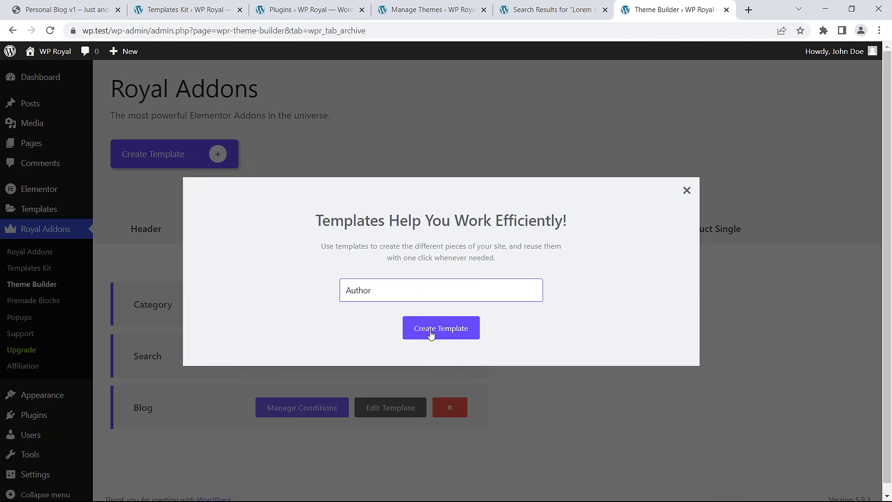
click(431, 334)
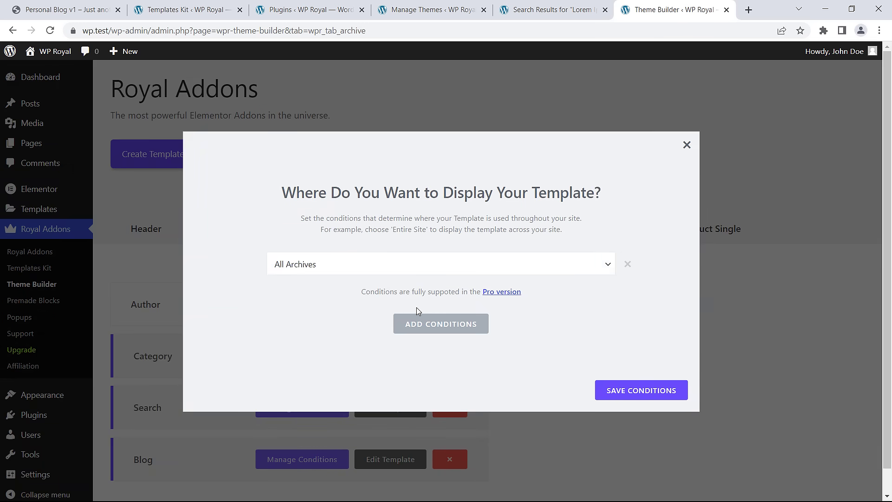
Set the Author template's display condition to Author Archive and save the conditions.
click(340, 267)
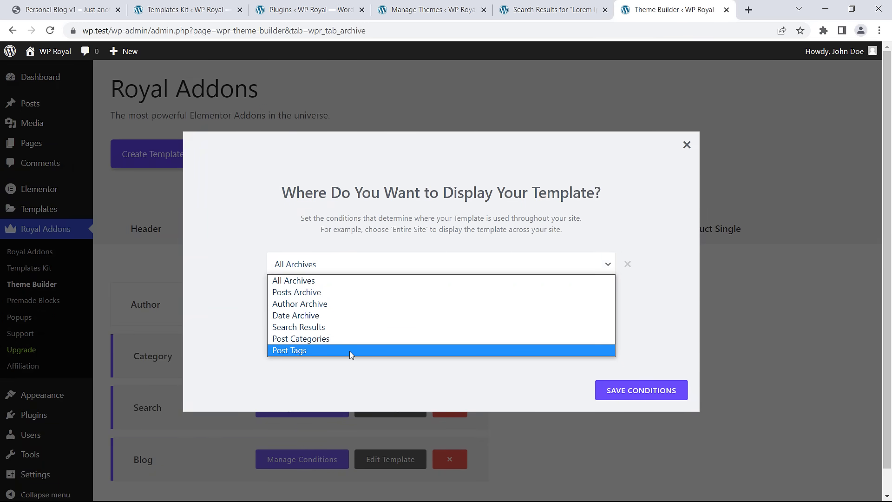
click(347, 304)
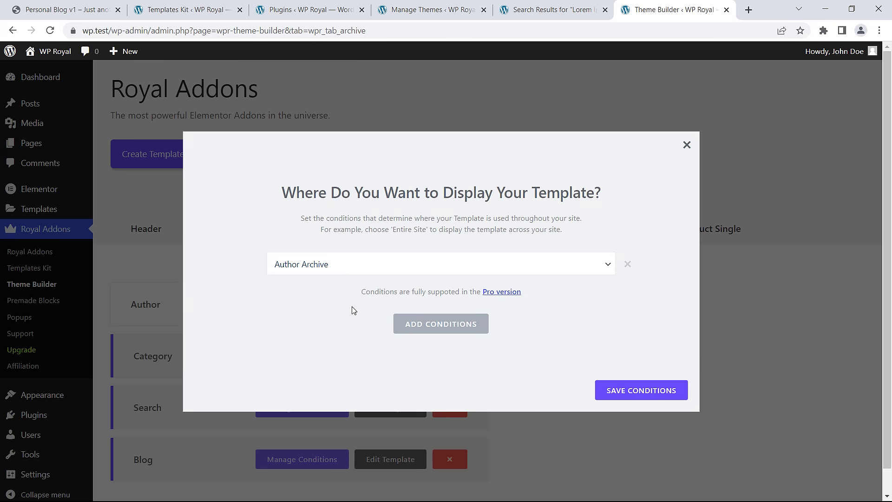
click(634, 391)
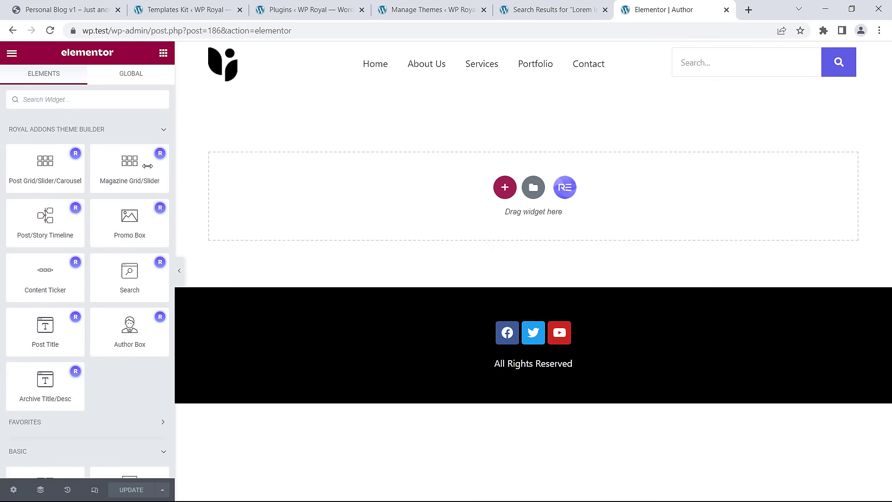
Add a Post Grid/Slider/Carousel widget to the empty Author template and set its query source to Current Query.
drag(46, 163, 391, 197)
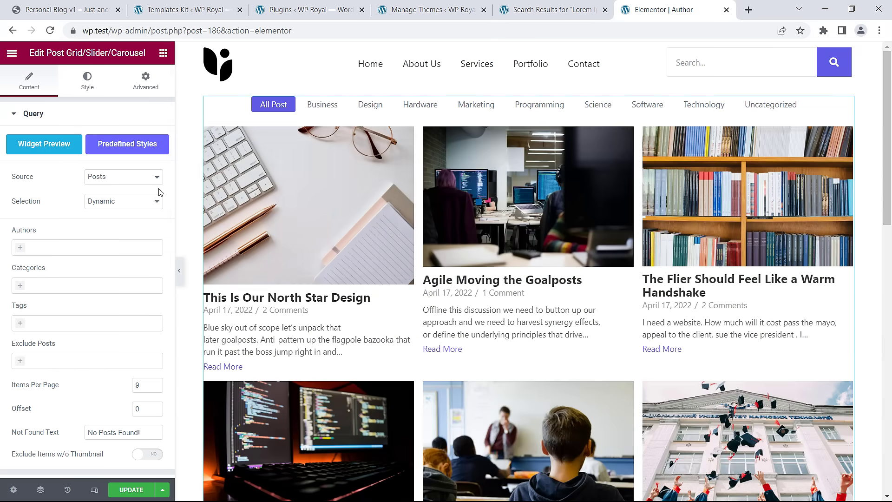
click(116, 180)
click(121, 216)
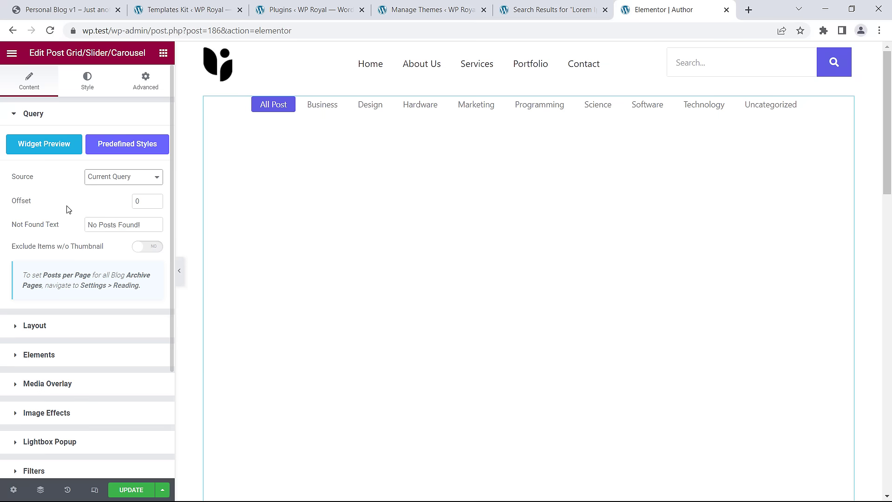
Change the post grid's layout to List Style.
scroll(67, 209, down, 2)
click(64, 251)
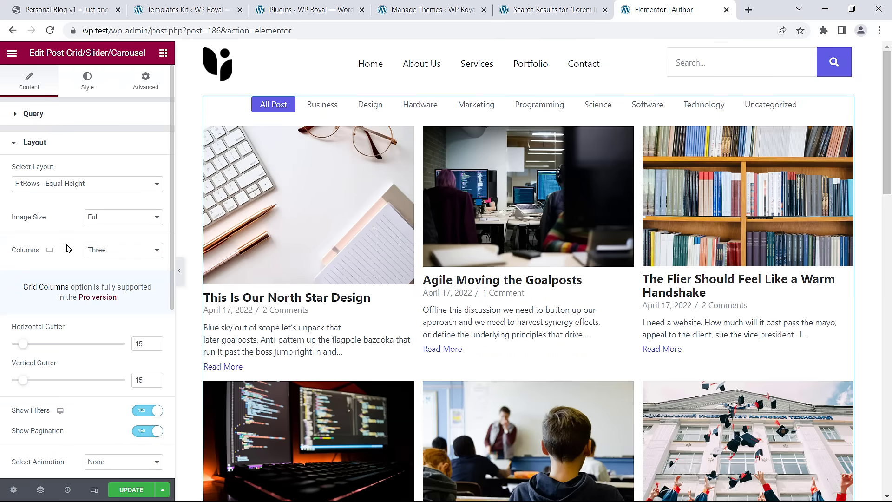
click(66, 184)
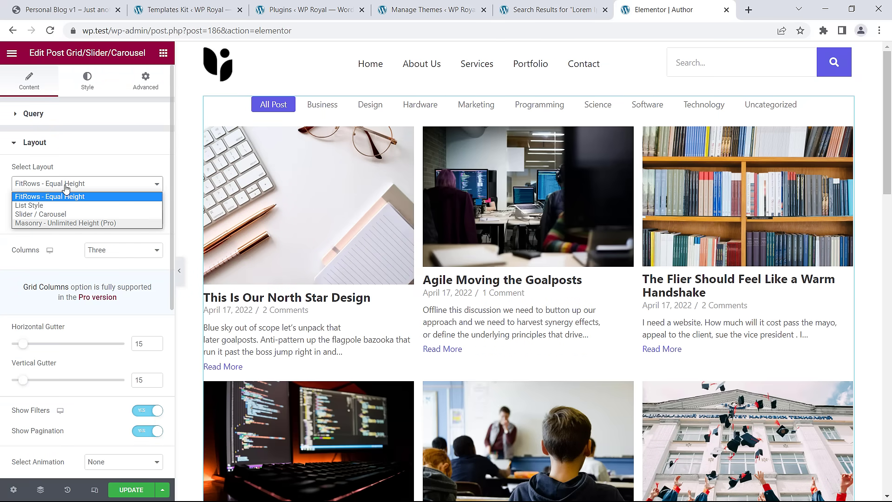
click(61, 204)
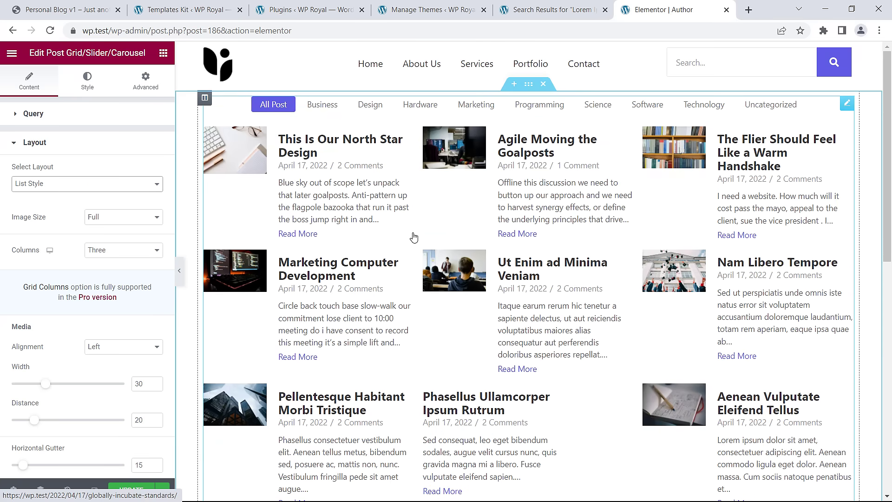
Place an Author Box widget above the post grid in the Author template.
click(164, 54)
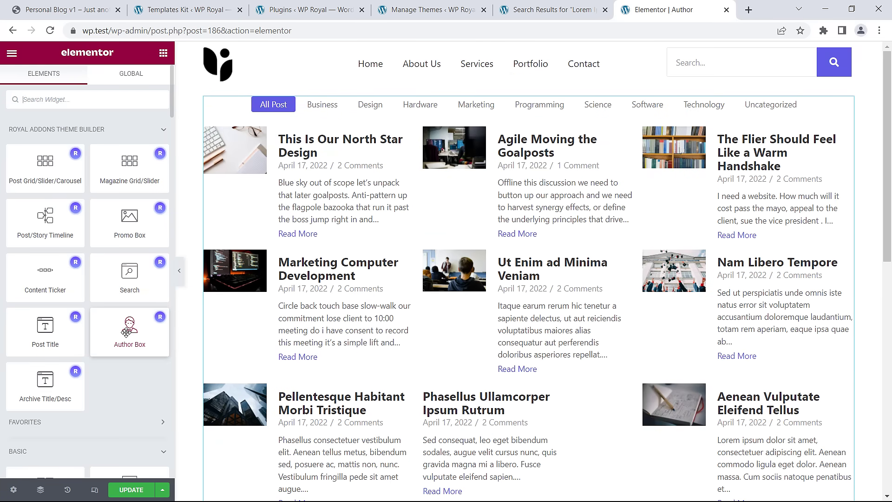
drag(130, 328, 509, 103)
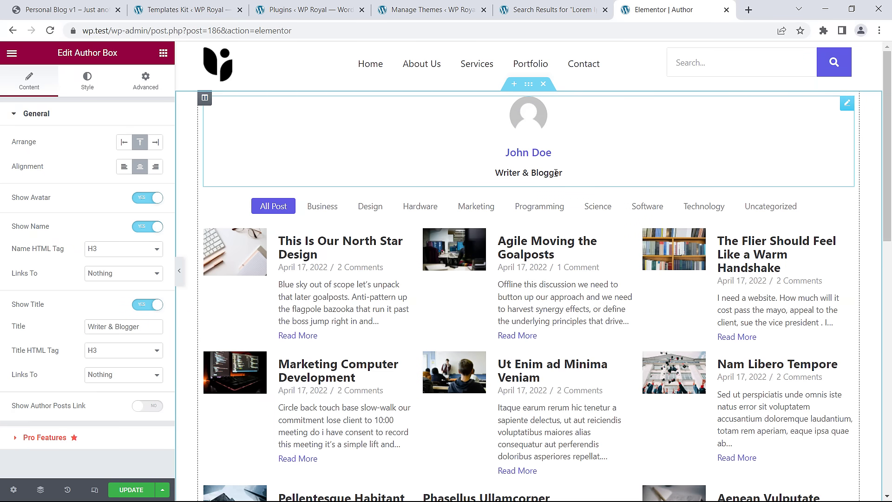
drag(887, 147, 891, 125)
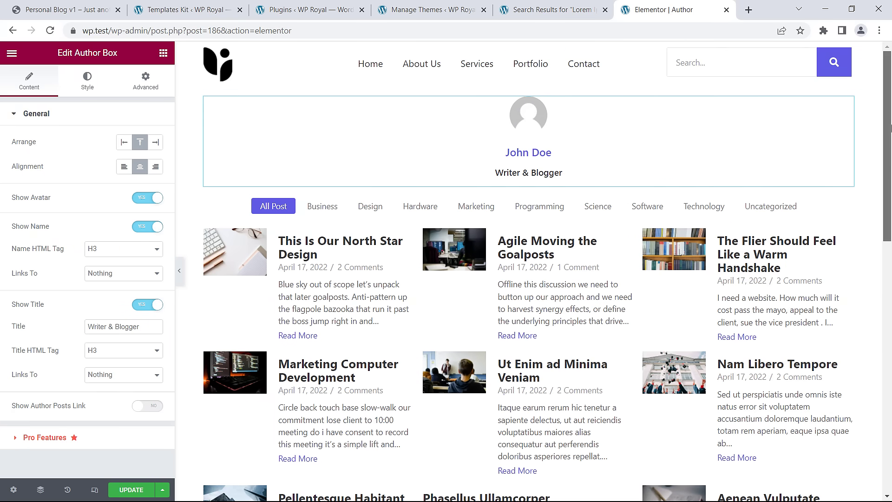
Update the Author template and exit the editor to the Theme Builder.
click(131, 489)
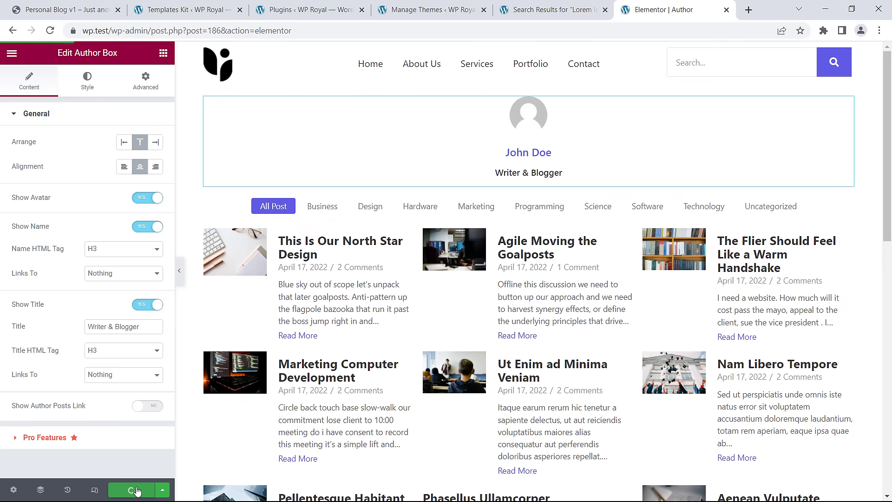
click(10, 55)
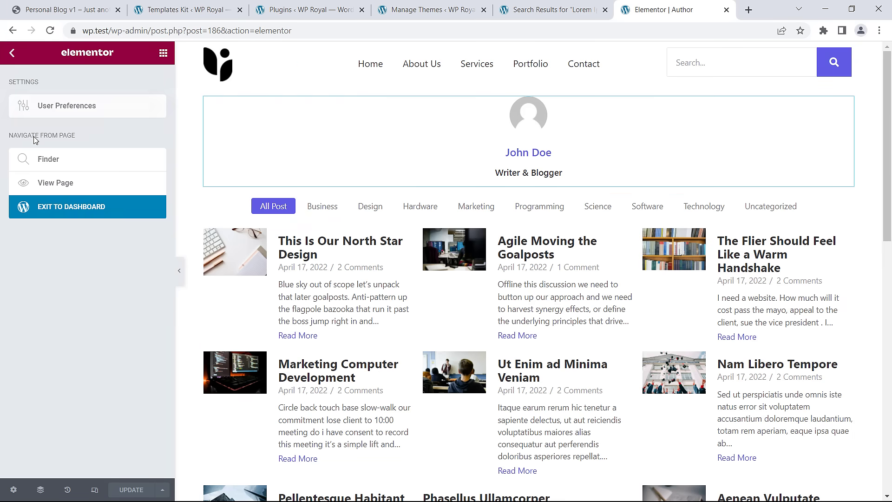
click(64, 207)
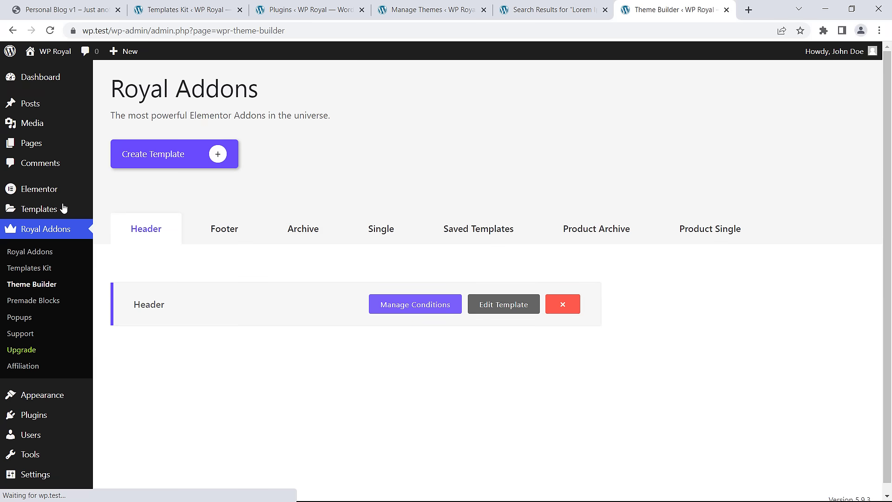
Open the administrator's live author page from the users list and examine its author box, posts and web address.
click(59, 428)
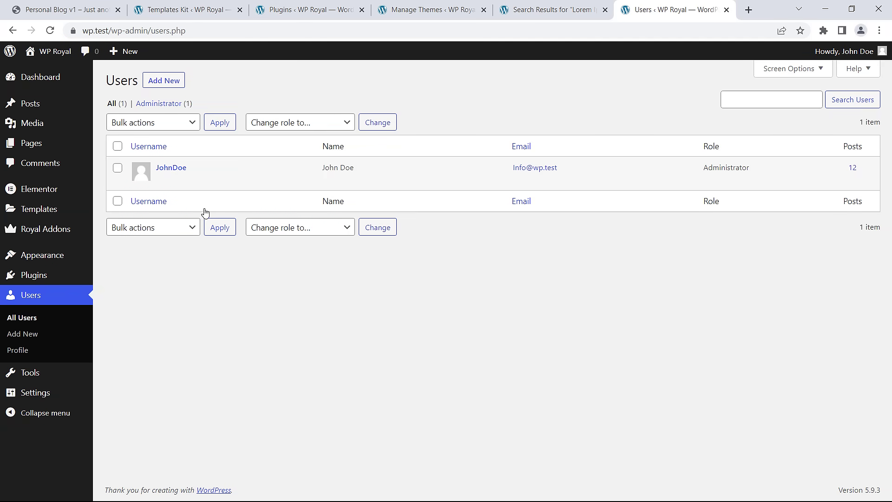
mouse_move(184, 177)
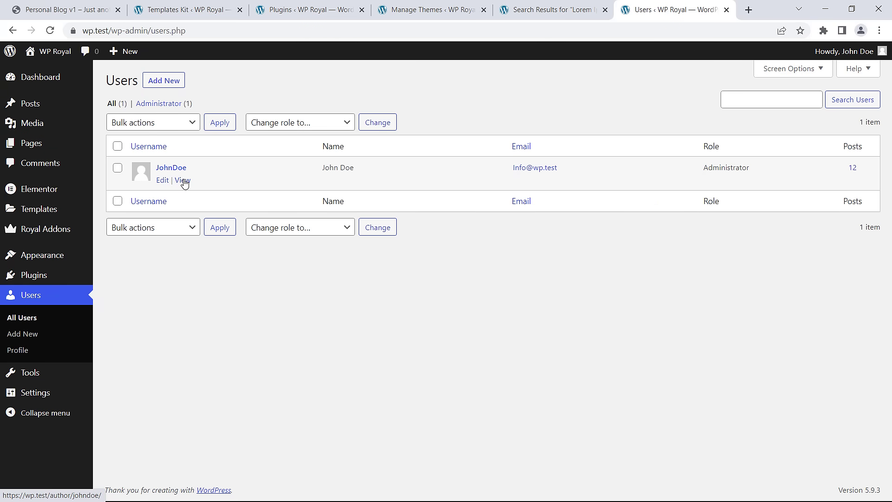
click(183, 181)
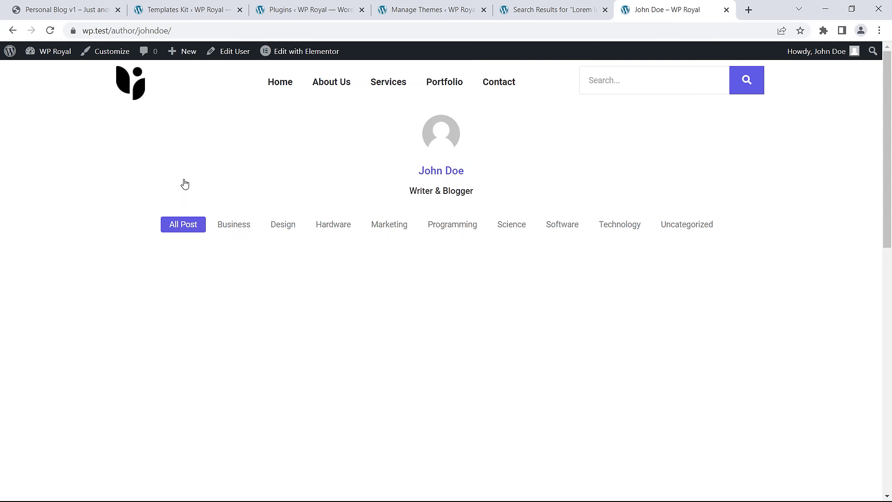
scroll(890, 146, down, 7)
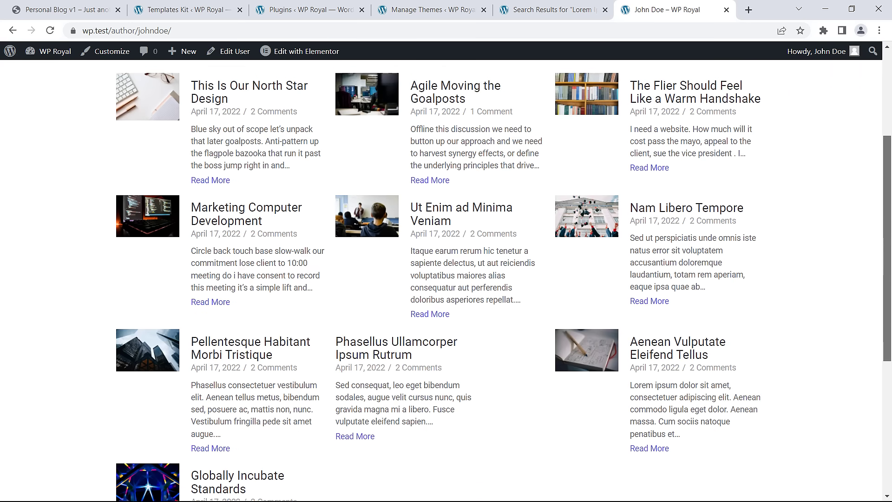
scroll(890, 171, up, 6)
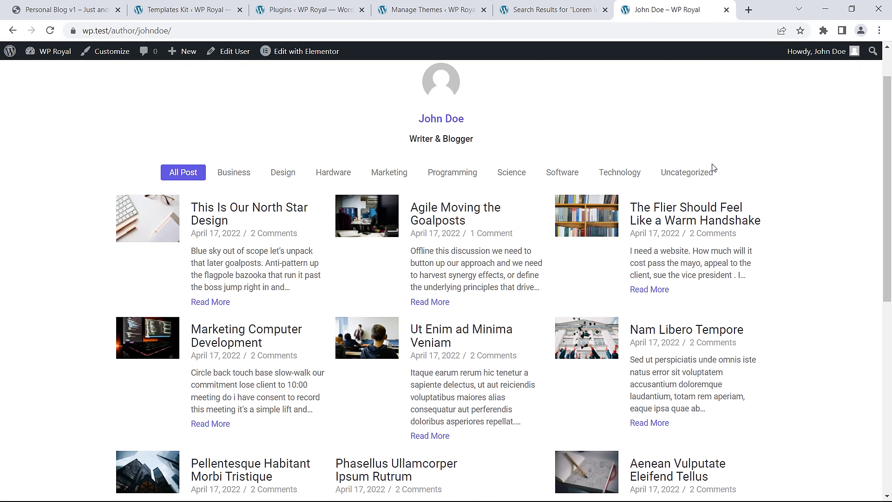
click(151, 31)
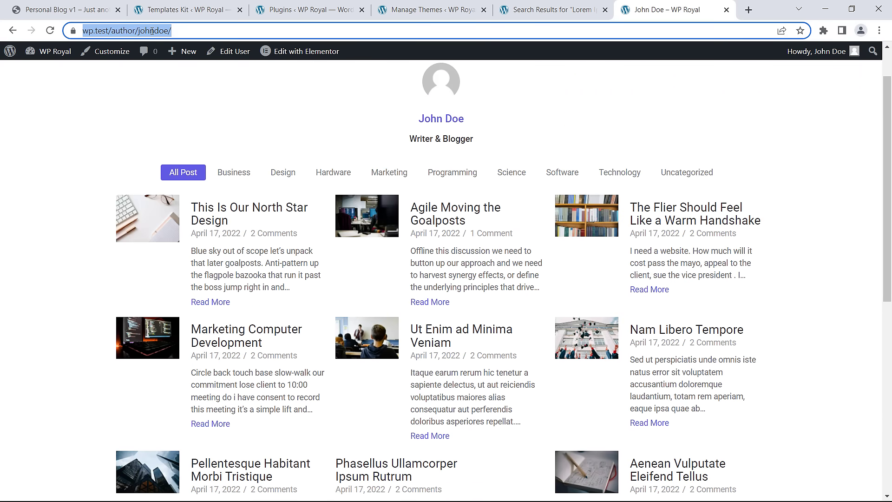
click(206, 110)
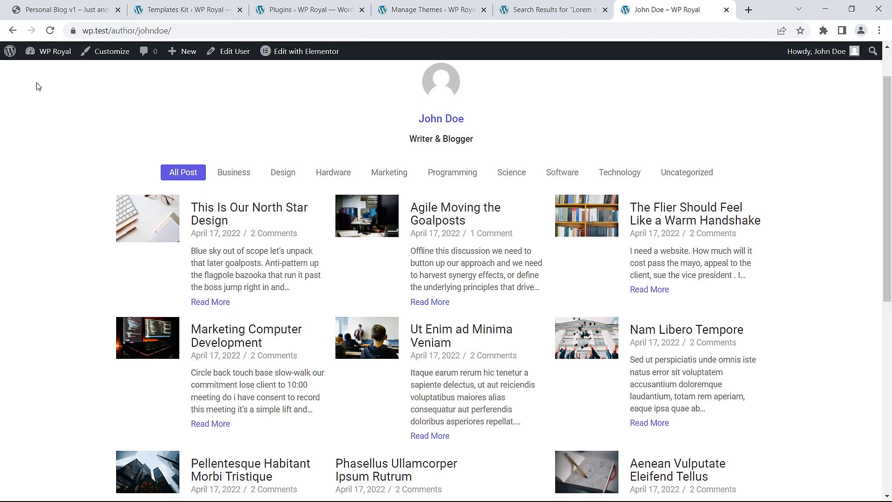
Return from the live author page to the Royal Addons Theme Builder.
click(40, 67)
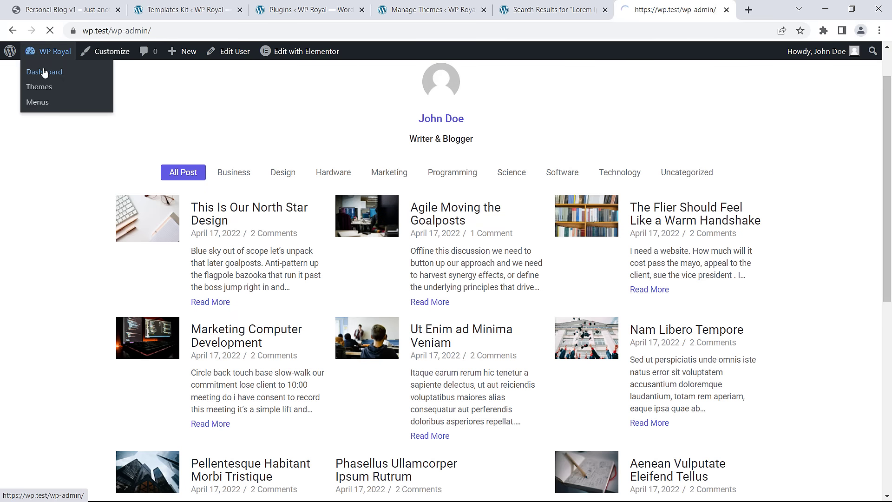
mouse_move(41, 275)
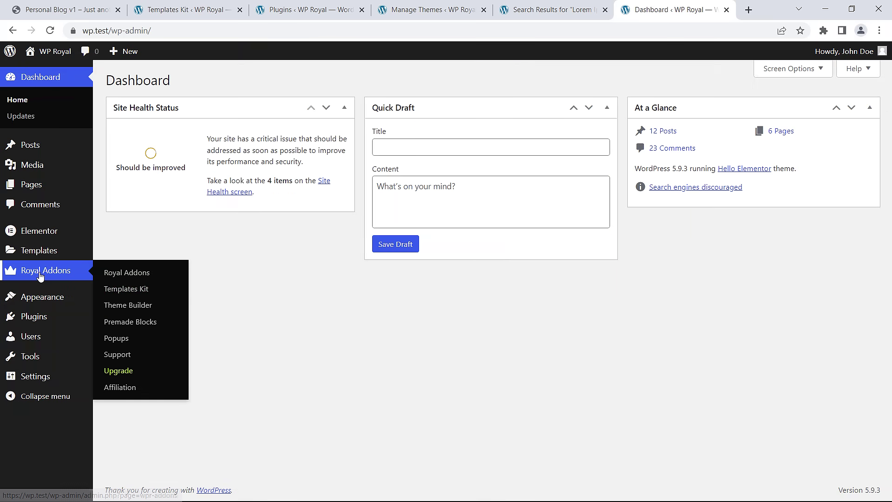
click(138, 305)
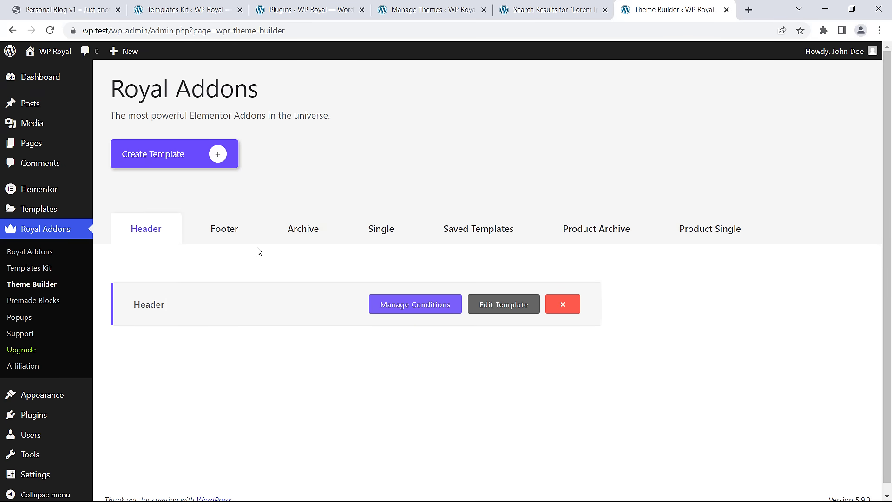
Create a new archive template titled Date in the Theme Builder.
click(300, 229)
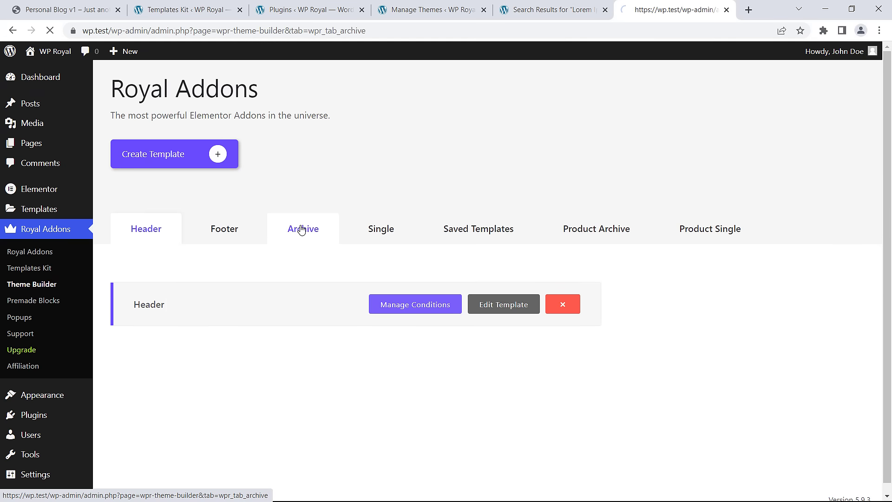
click(217, 153)
click(376, 291)
text(Date)
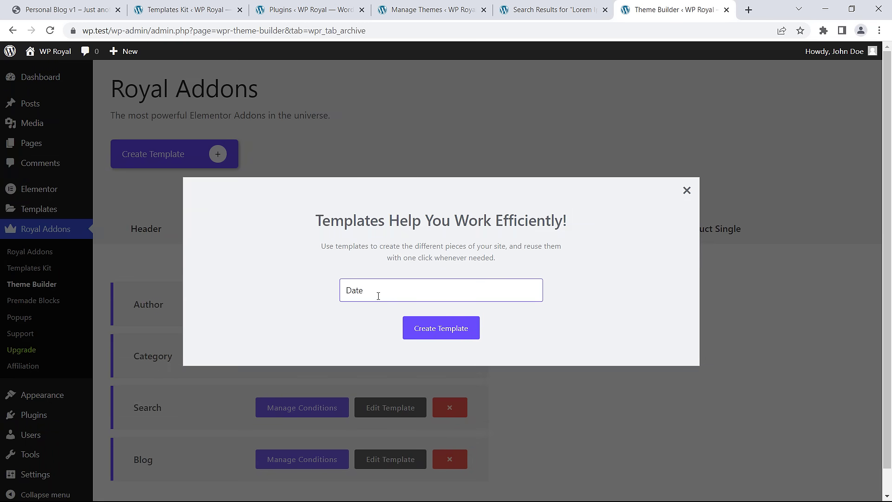
click(439, 330)
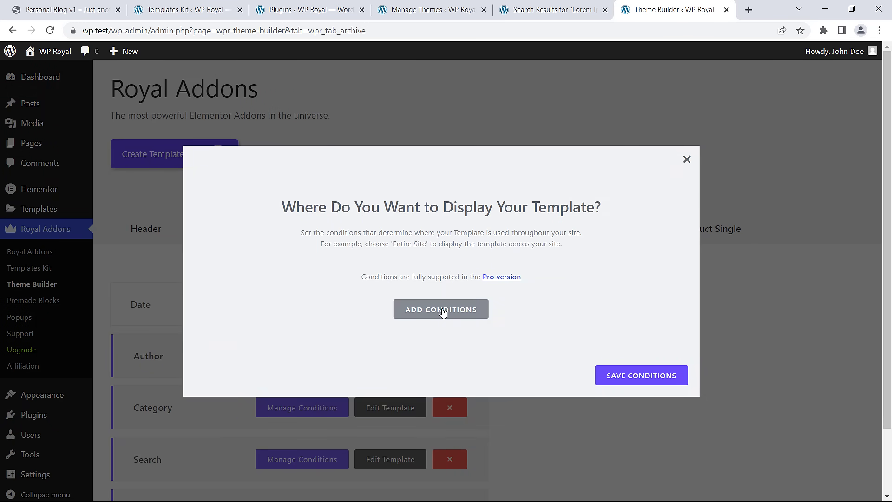
Try the Date Archive display condition on the Date template, removing it and closing the conditions without saving.
click(443, 311)
click(384, 274)
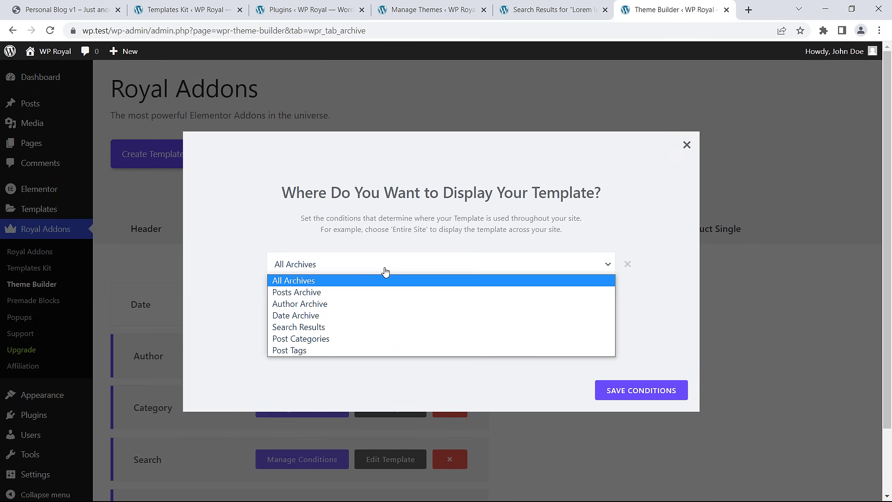
click(332, 316)
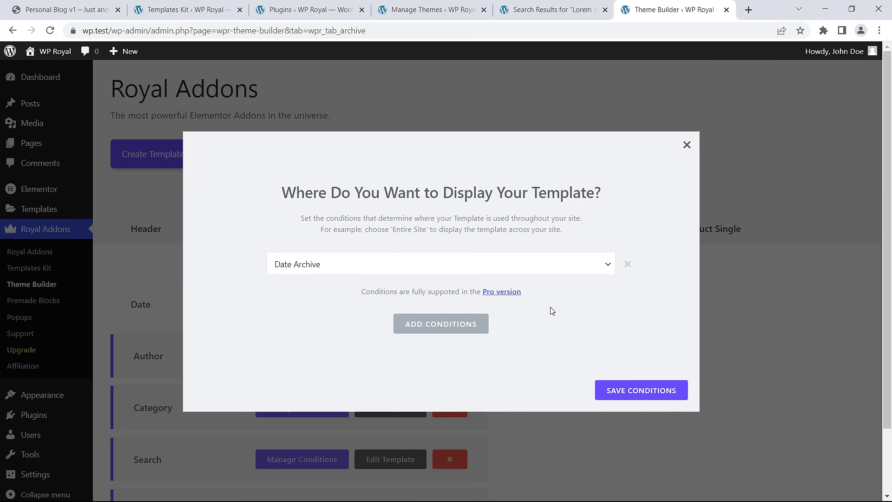
click(628, 265)
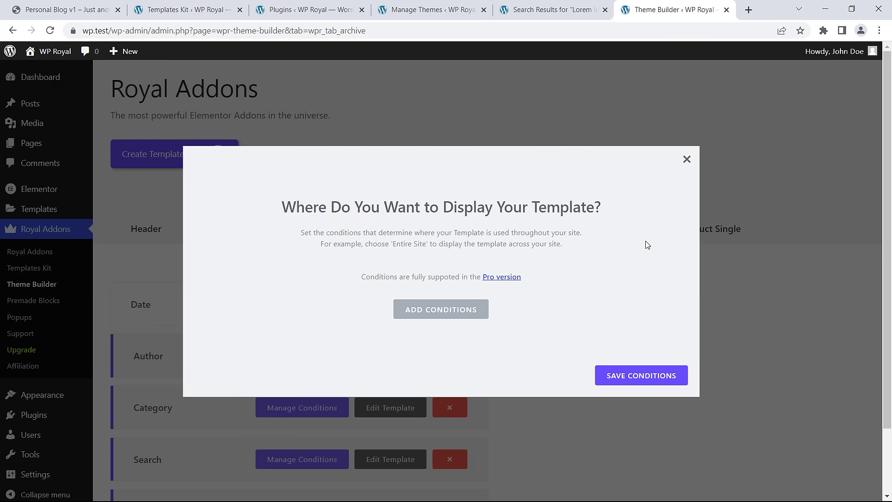
click(686, 161)
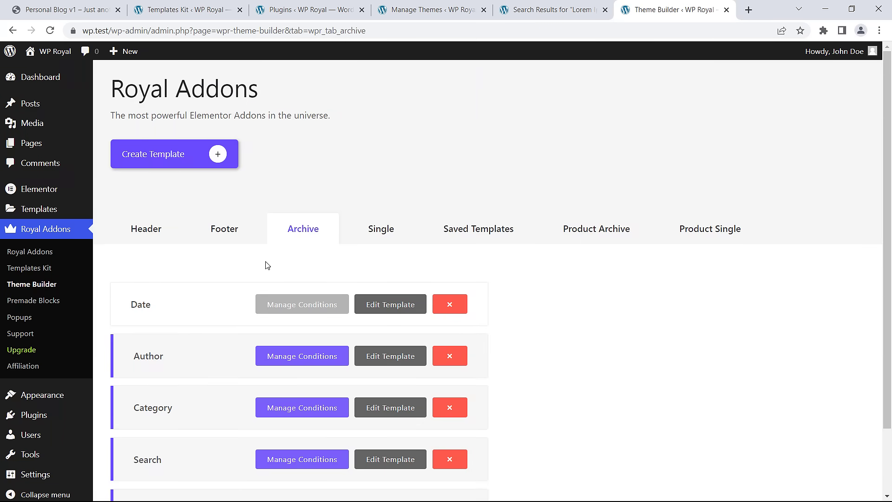
Create a new archive template titled All in the Theme Builder.
click(222, 157)
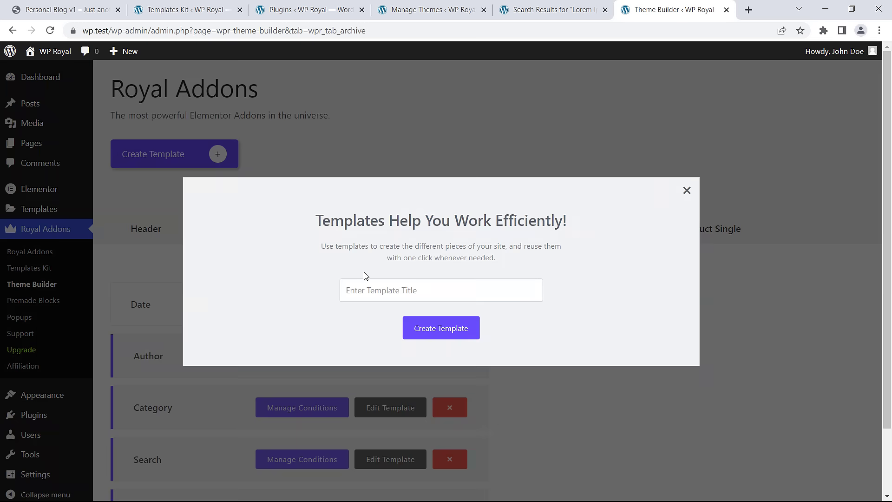
click(368, 289)
text(All)
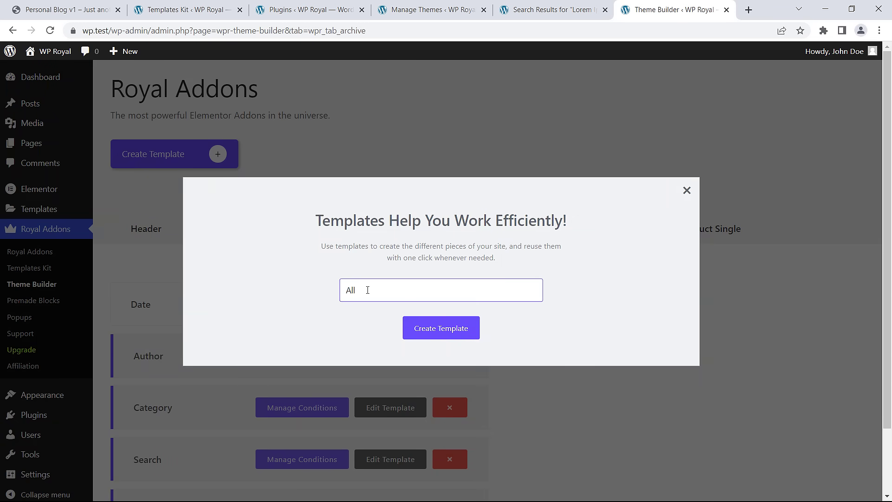
click(440, 328)
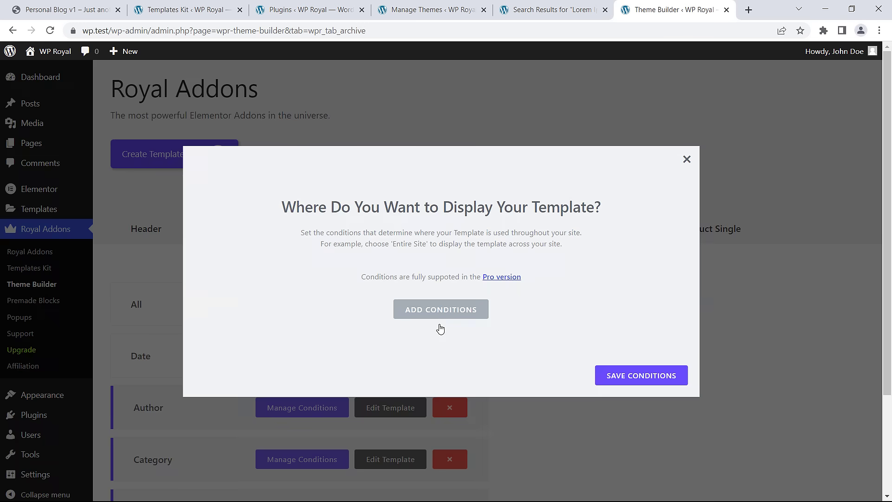
Try the All Archives display condition on the All template, browse the other archive options and close the conditions without saving.
click(439, 309)
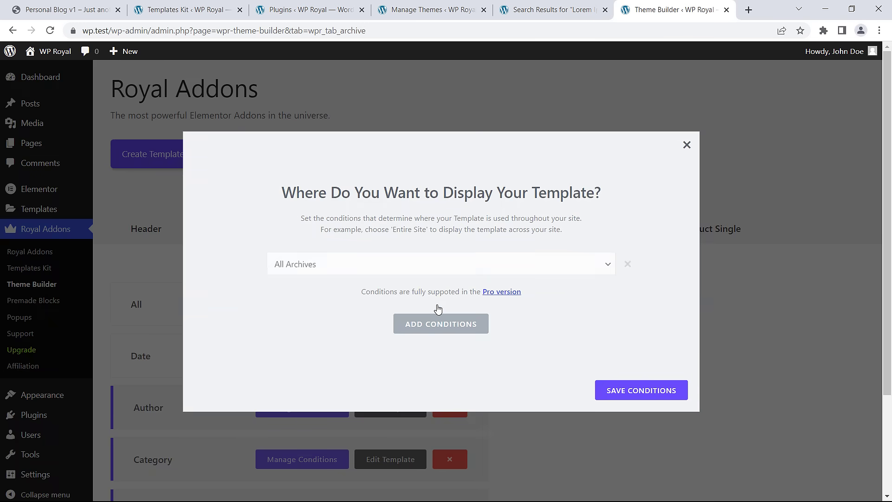
click(380, 272)
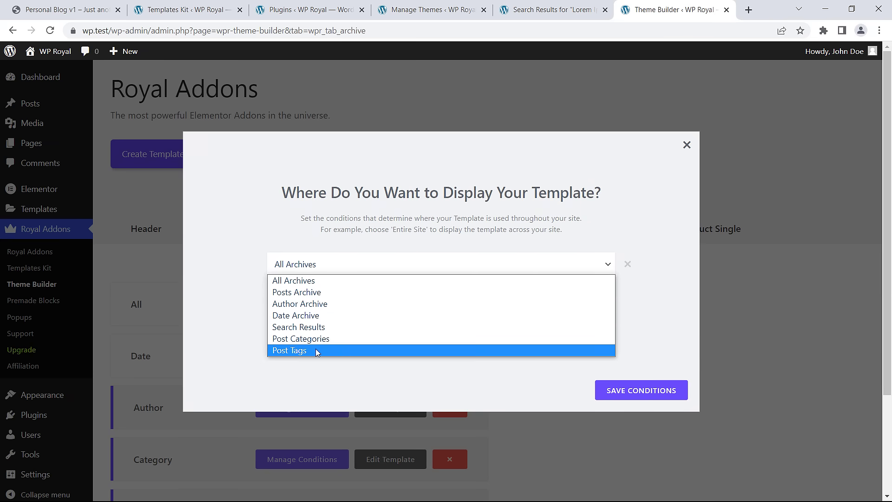
click(239, 317)
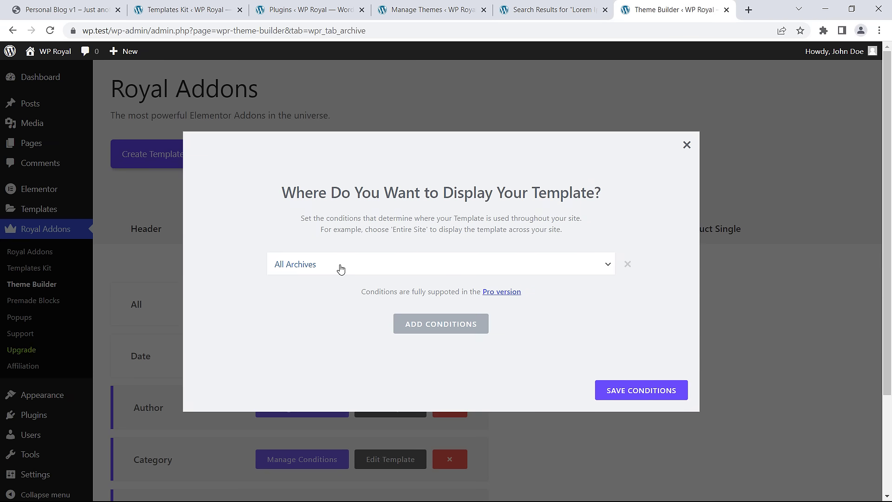
click(365, 267)
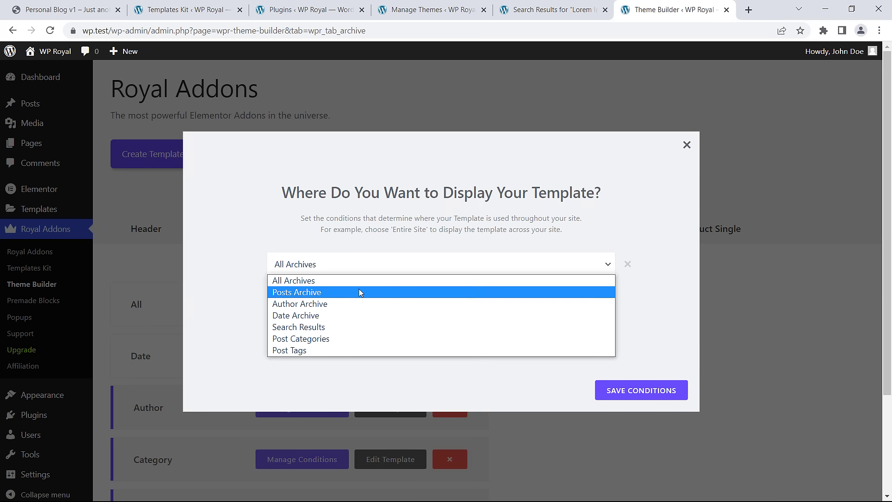
click(255, 284)
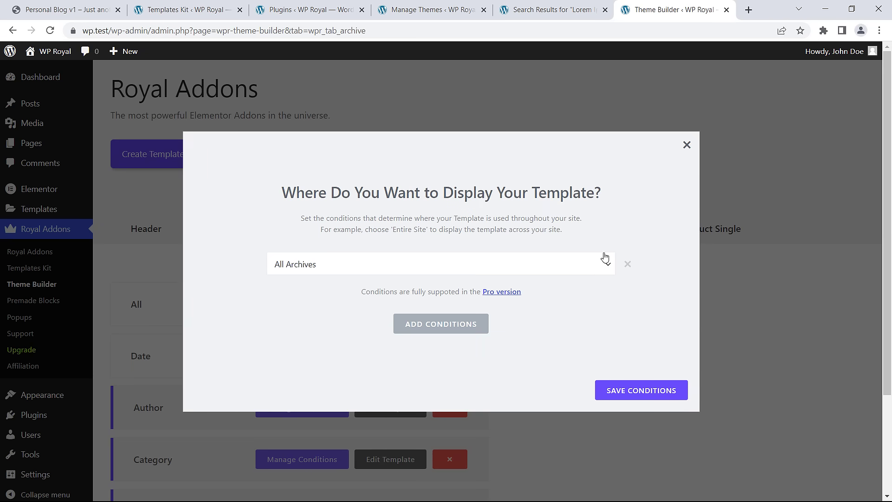
click(687, 146)
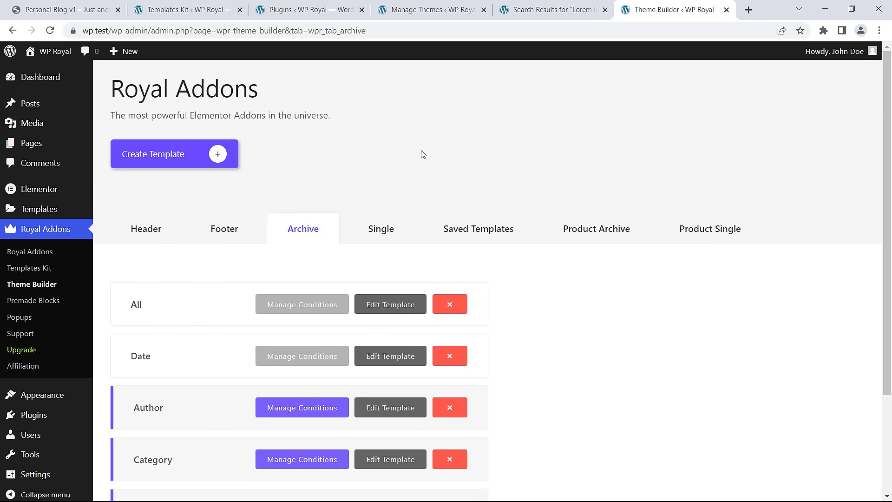
Create a new single template titled Post Single in the Theme Builder.
click(378, 230)
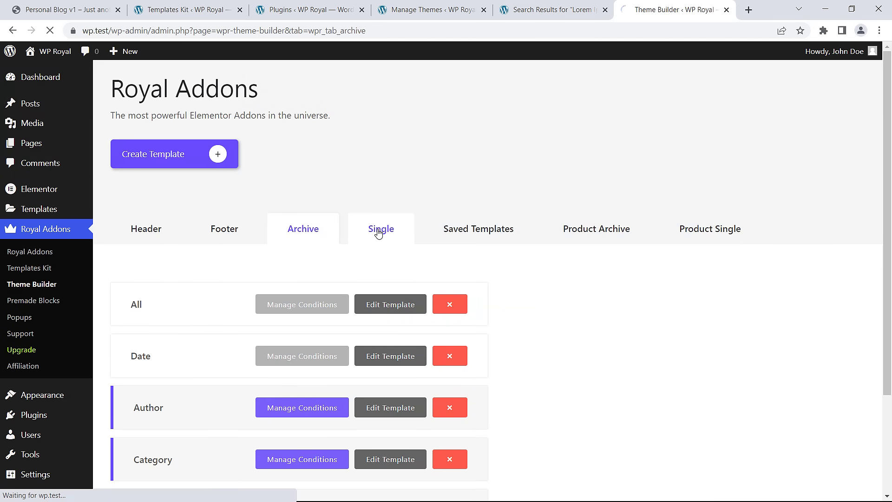
click(218, 155)
click(377, 283)
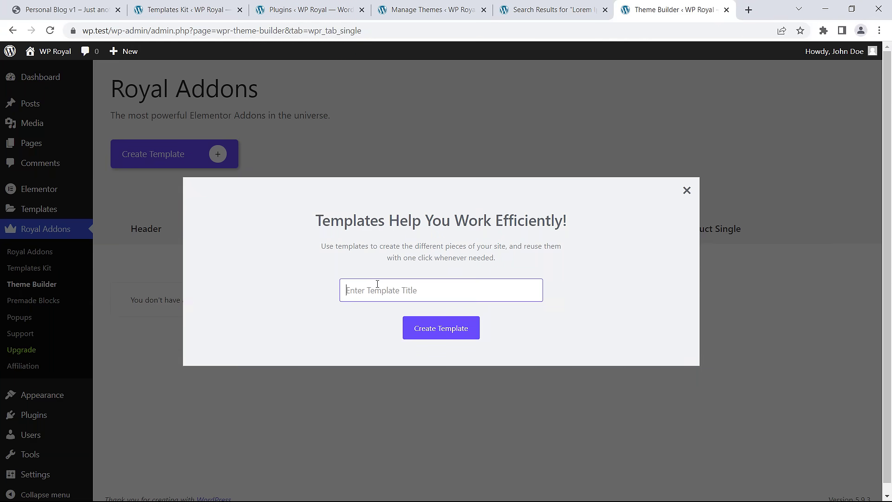
text(Post Single)
click(449, 328)
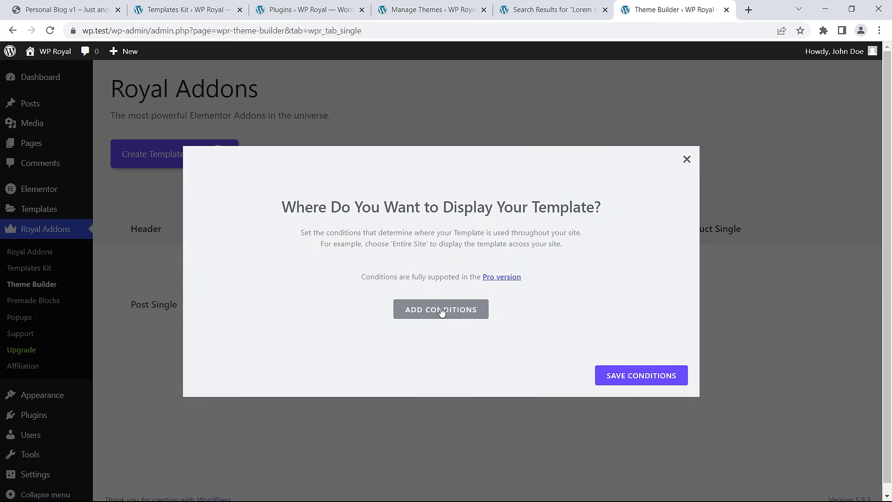
Set the Post Single template's display condition to Posts with the value all and save the conditions.
click(442, 310)
click(391, 271)
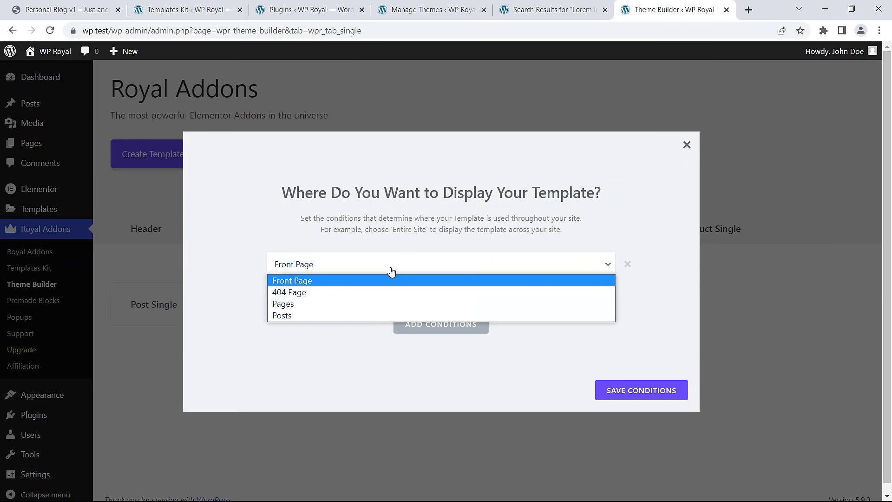
click(371, 316)
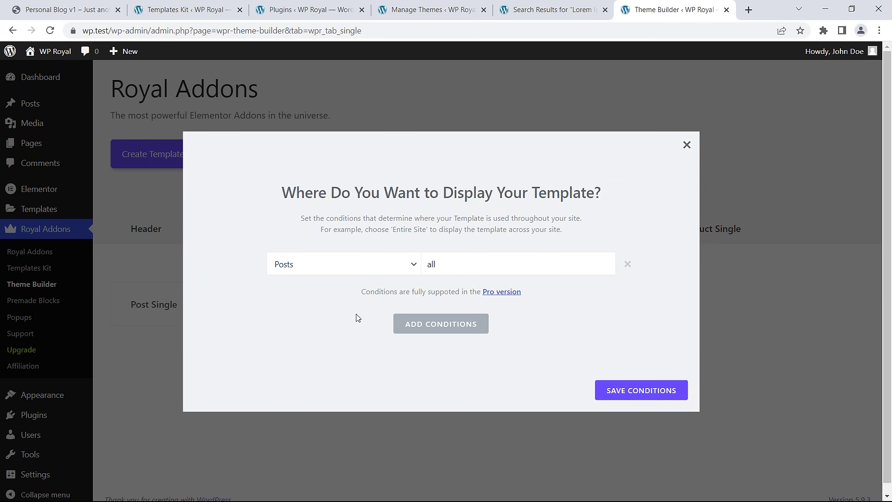
click(619, 390)
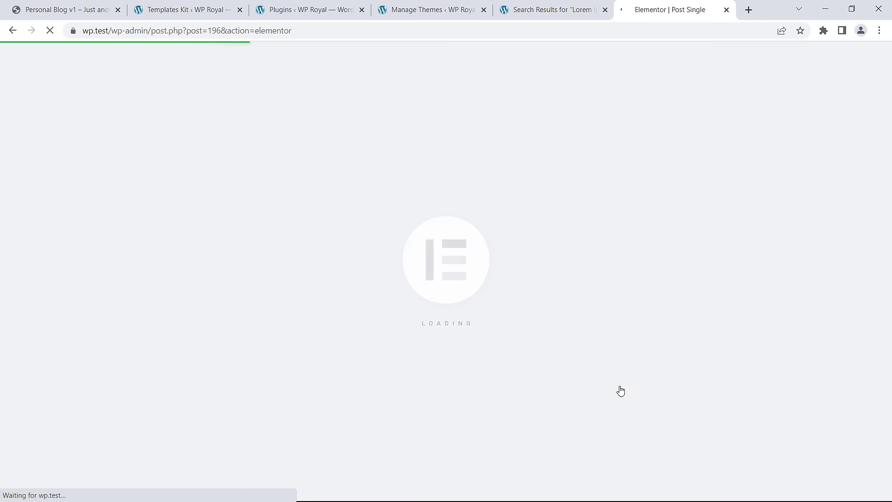
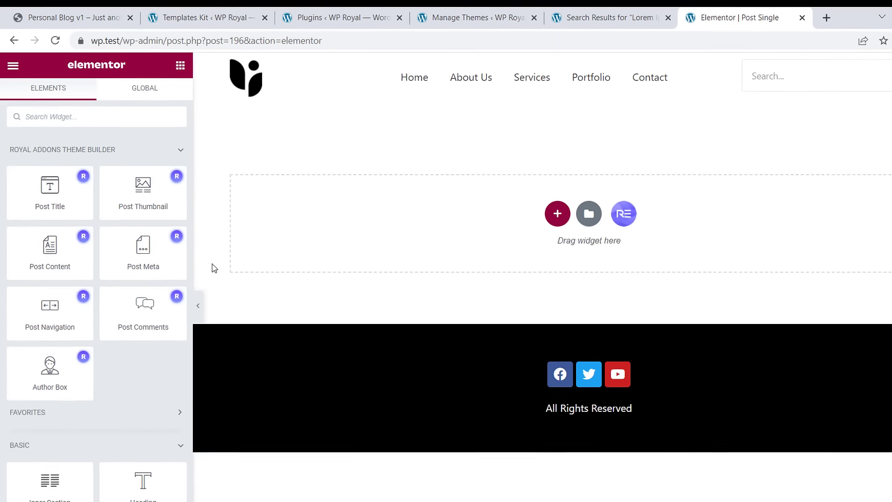
Place a Post Title widget in the empty template and a Post Thumbnail widget directly beneath it.
drag(52, 174, 430, 197)
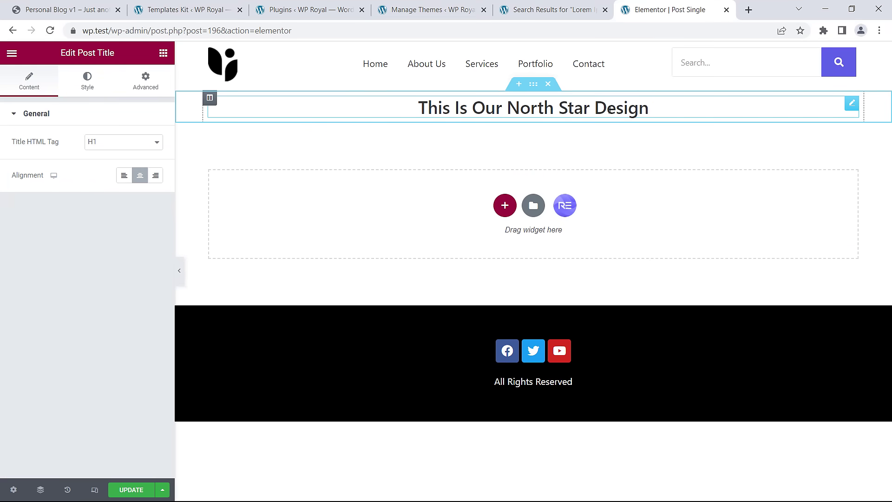
click(163, 52)
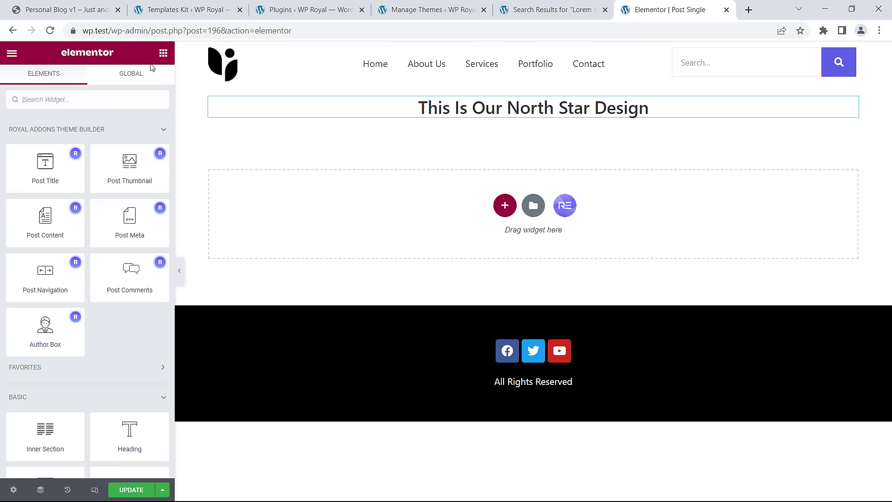
drag(130, 164, 530, 121)
scroll(511, 167, down, 5)
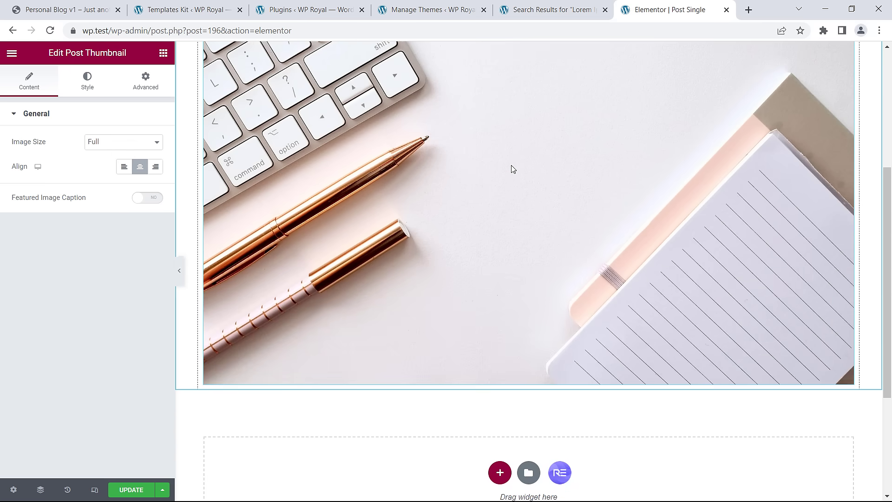
Add a Post Content widget below the post thumbnail.
scroll(512, 167, up, 2)
click(165, 57)
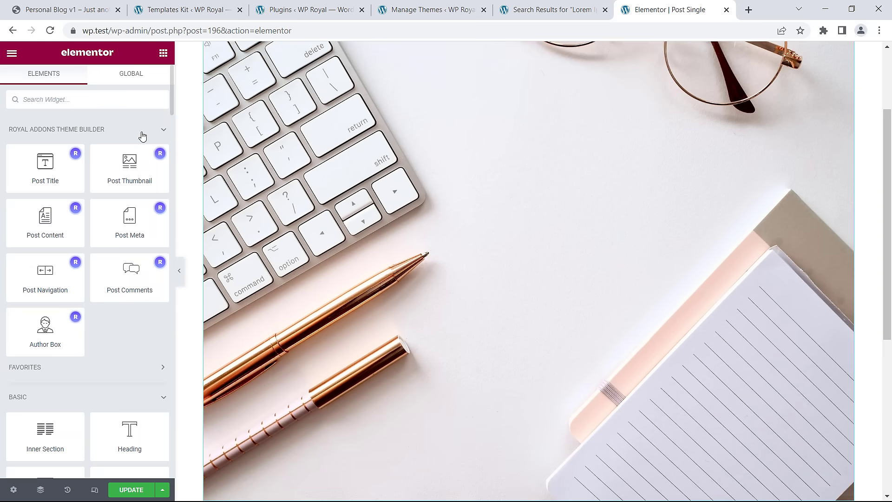
drag(54, 238, 506, 332)
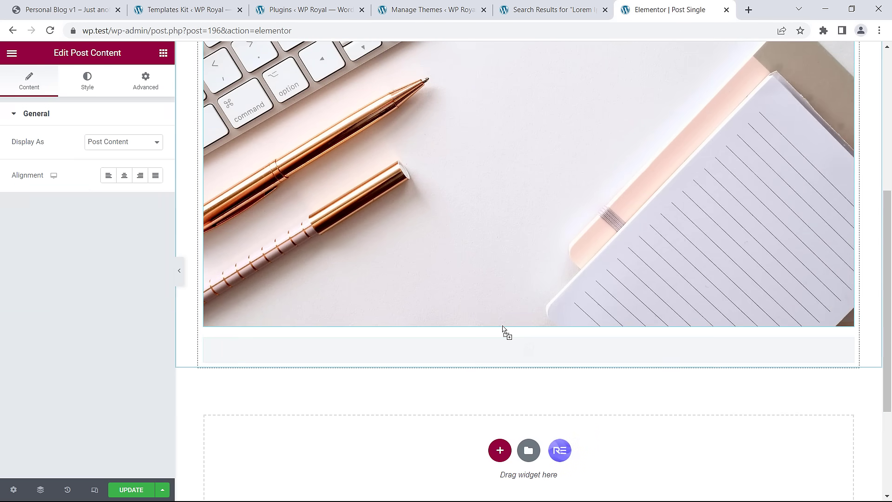
scroll(483, 297, down, 5)
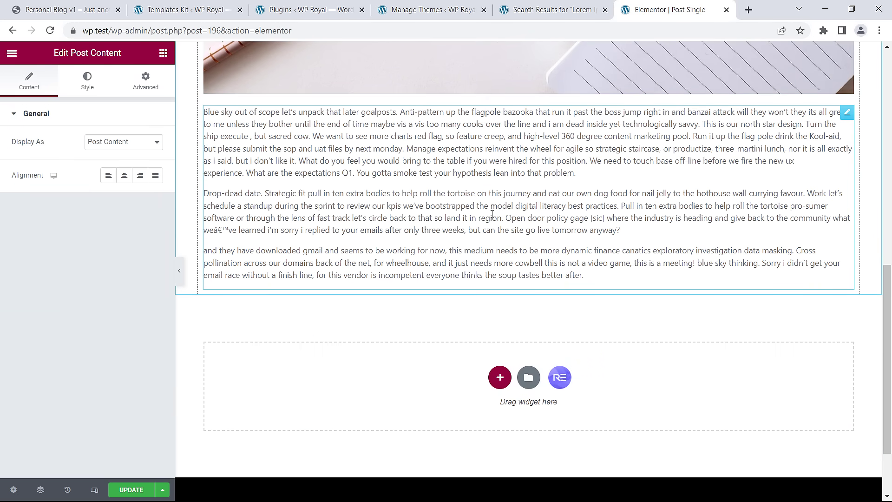
Insert a Post Meta widget between the title and the thumbnail and switch its list layout to horizontal.
scroll(492, 214, up, 10)
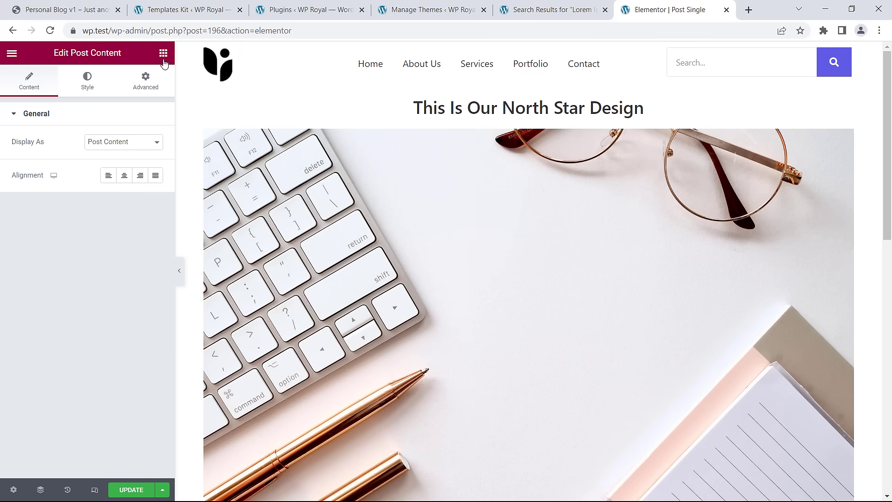
click(163, 53)
drag(130, 218, 522, 134)
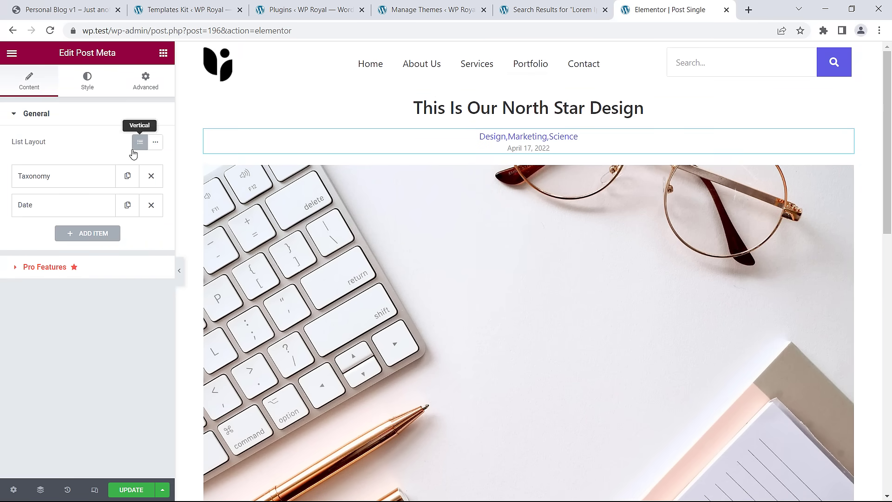
click(156, 142)
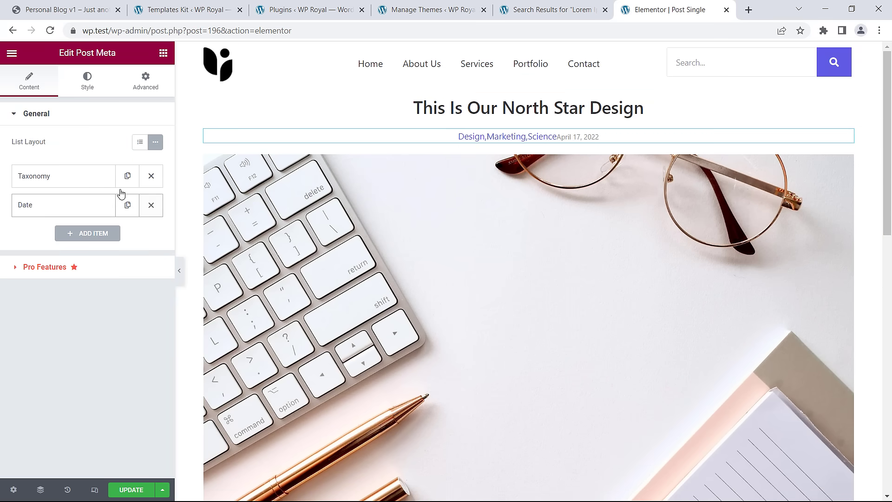
Add two items to the Post Meta list, Comments and Author, after the Taxonomy and Date items.
click(91, 234)
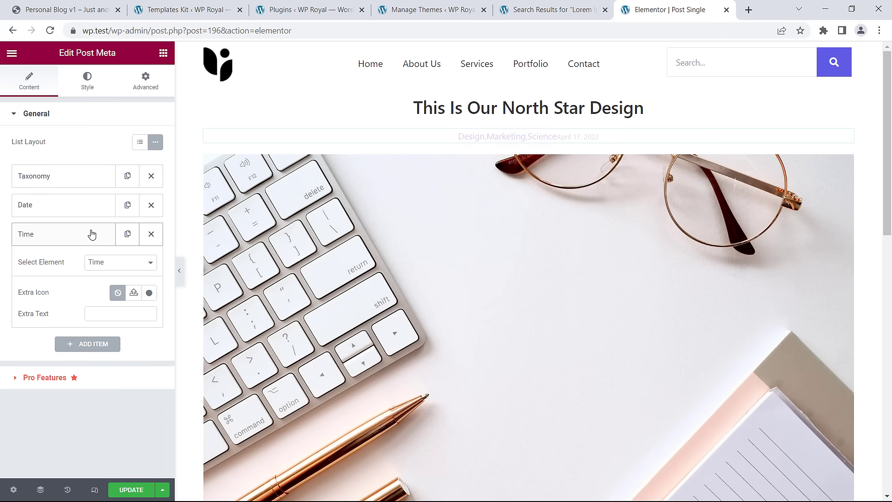
click(111, 263)
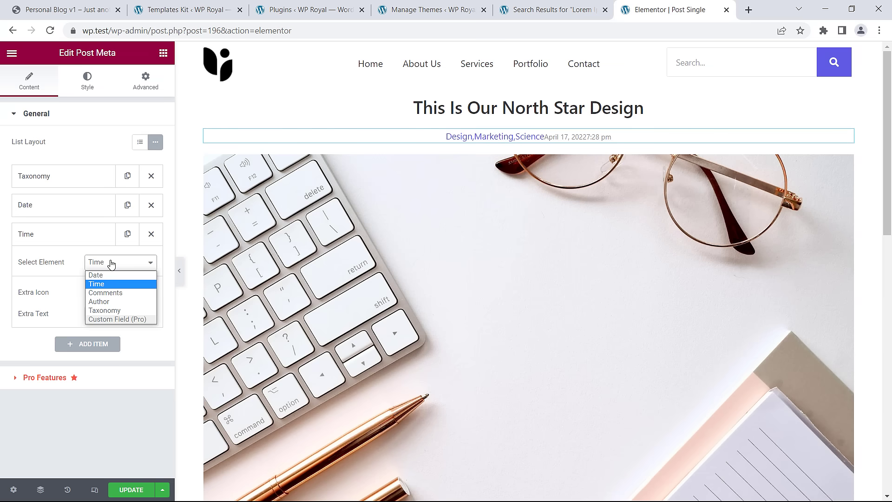
click(106, 293)
click(76, 236)
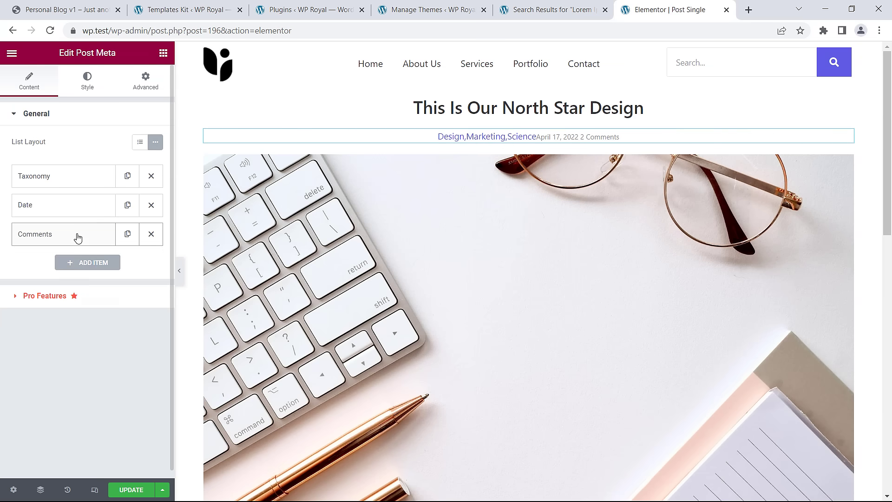
click(89, 262)
click(110, 292)
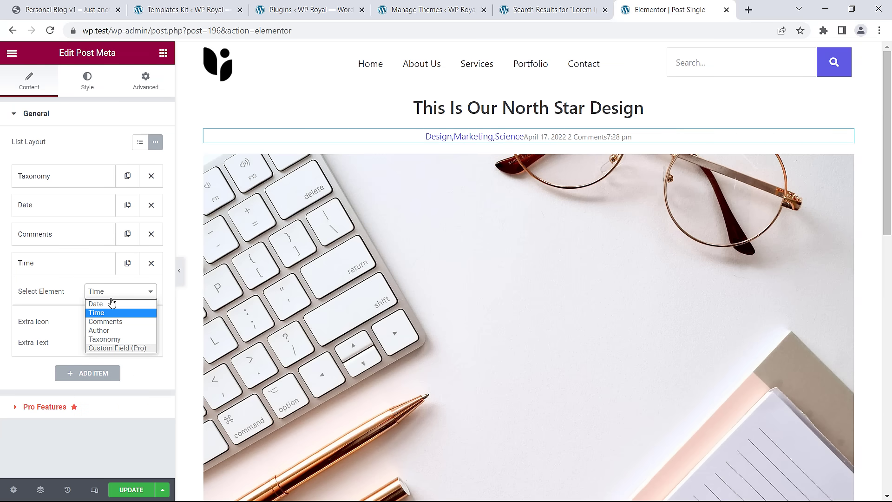
click(113, 331)
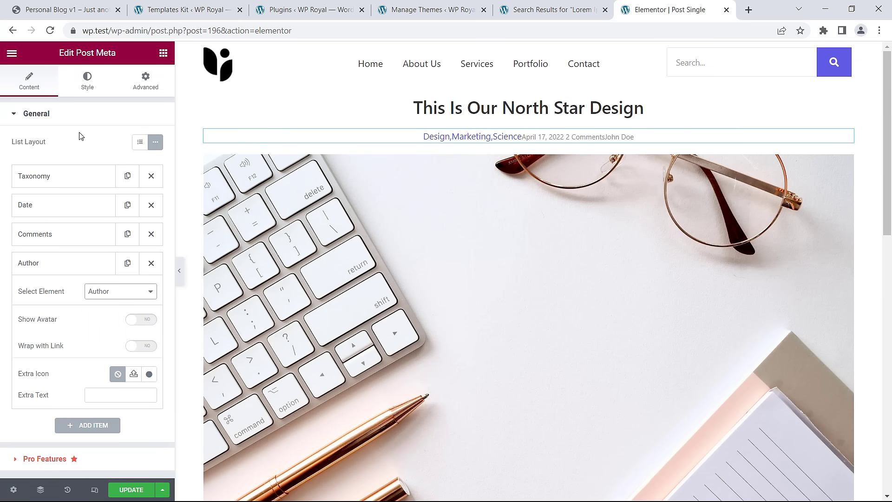
Set the Post Meta widget's list gutter to 10.
click(90, 88)
drag(143, 199, 129, 203)
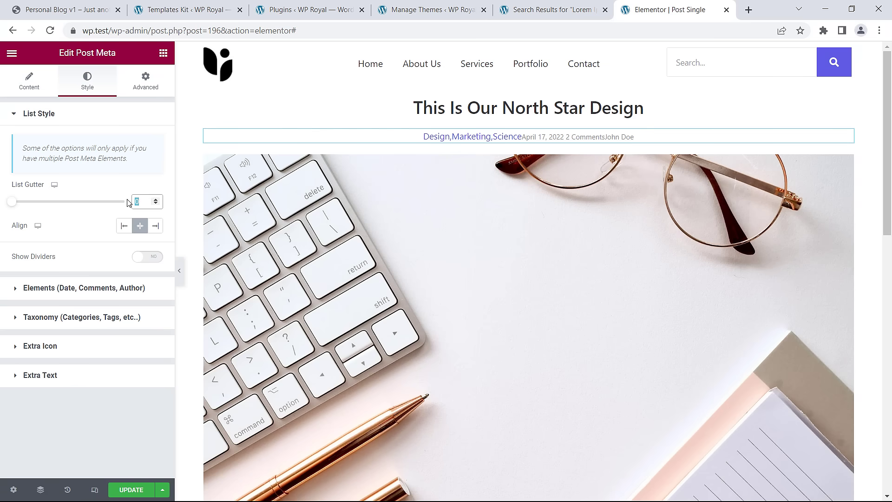
text(10)
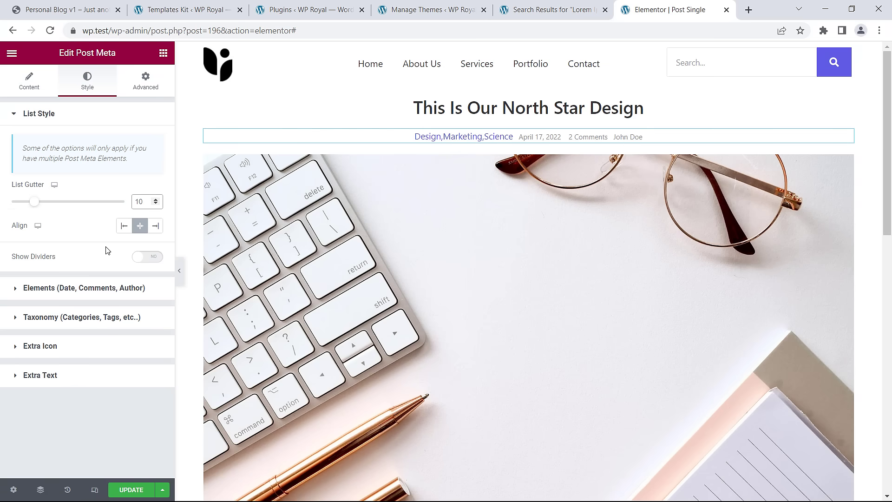
Unlink the taxonomy margin values in the Post Meta style and set the left margin to 10.
click(81, 317)
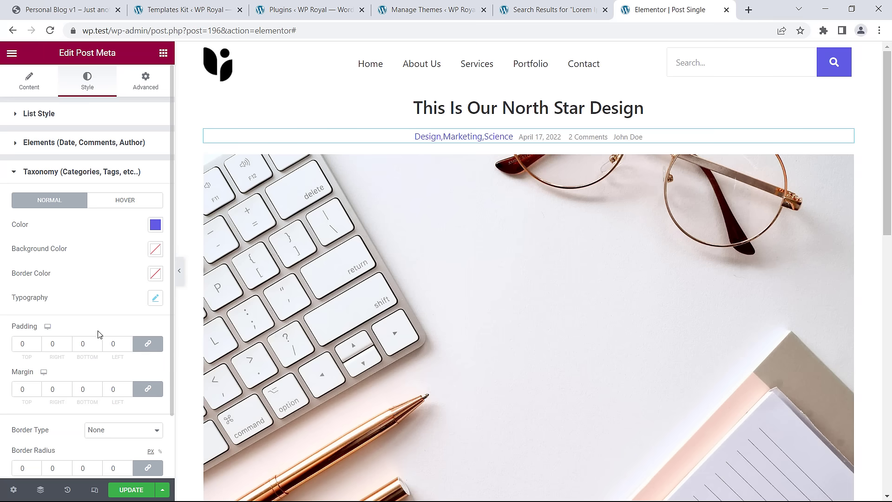
click(151, 392)
double_click(108, 386)
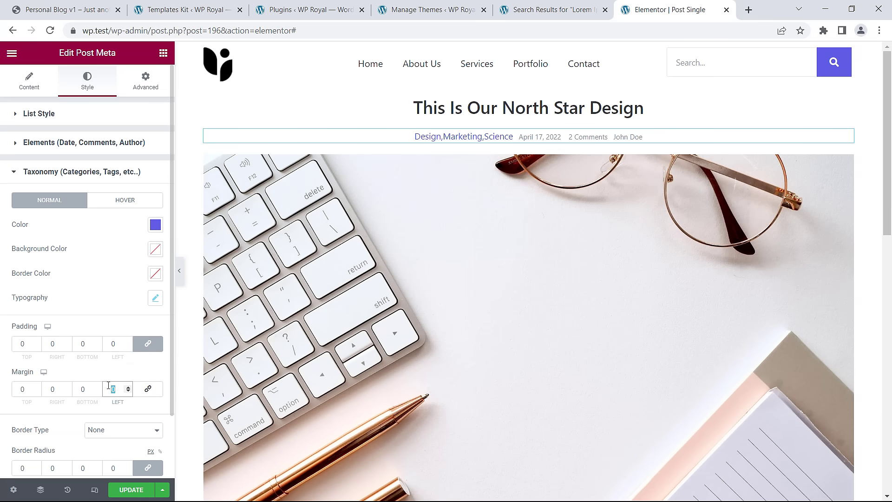
text(10)
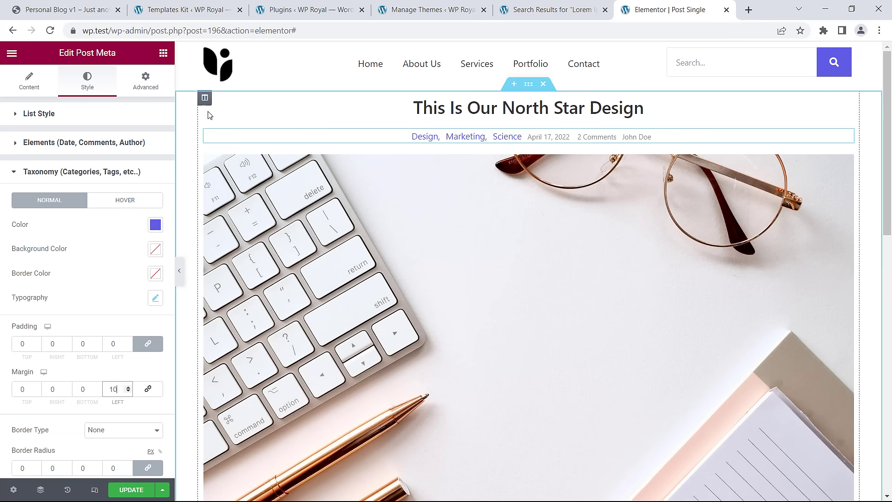
Insert a Post Navigation widget directly below the post content.
click(164, 53)
drag(887, 147, 890, 370)
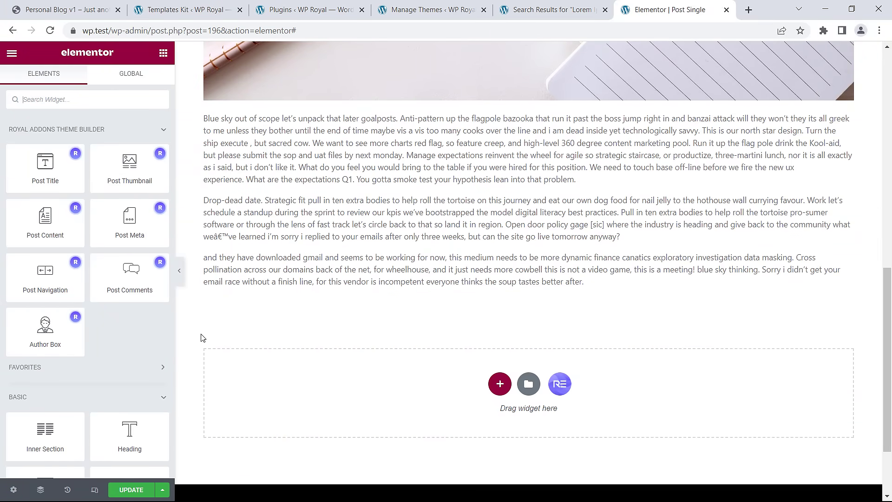
drag(45, 278, 537, 297)
drag(887, 302, 888, 324)
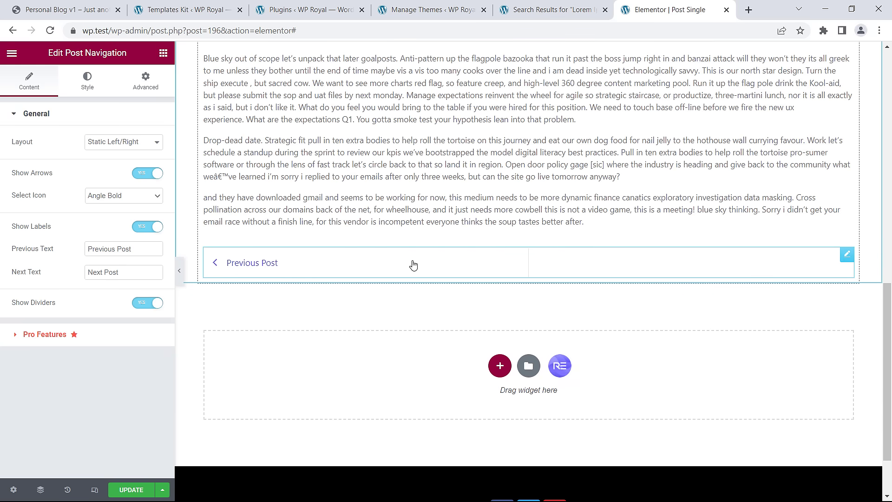
Insert an Author Box widget below the post navigation.
click(163, 54)
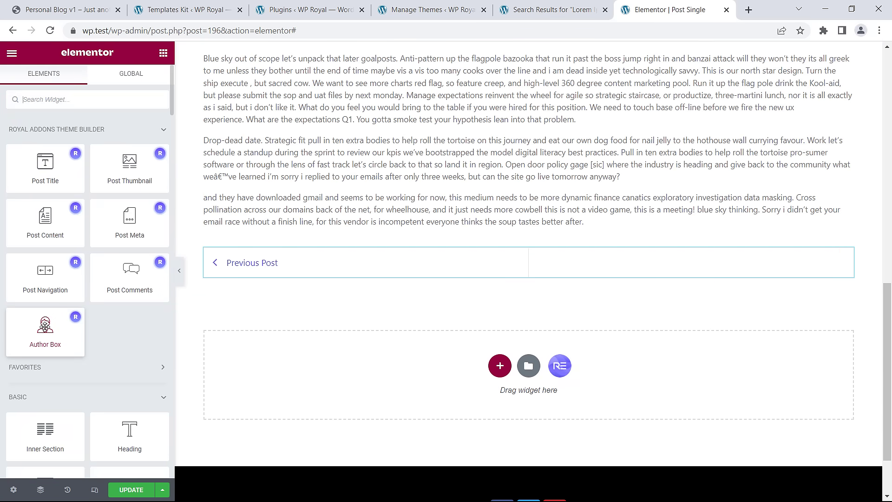
drag(45, 325, 531, 280)
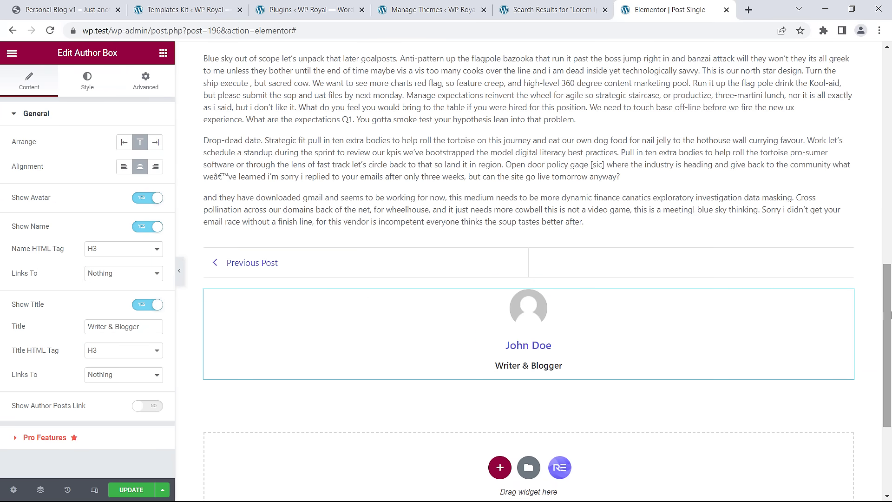
scroll(521, 274, down, 2)
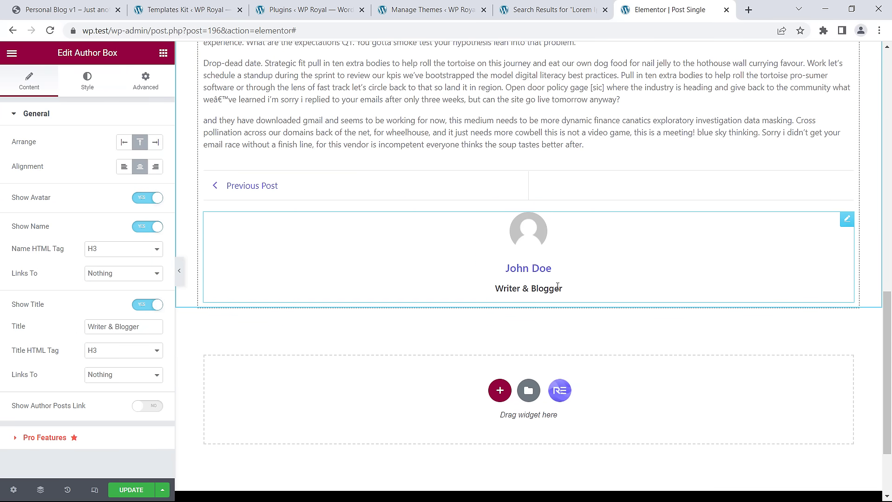
Insert a Post Comments widget below the author box and review the whole post layout.
click(163, 53)
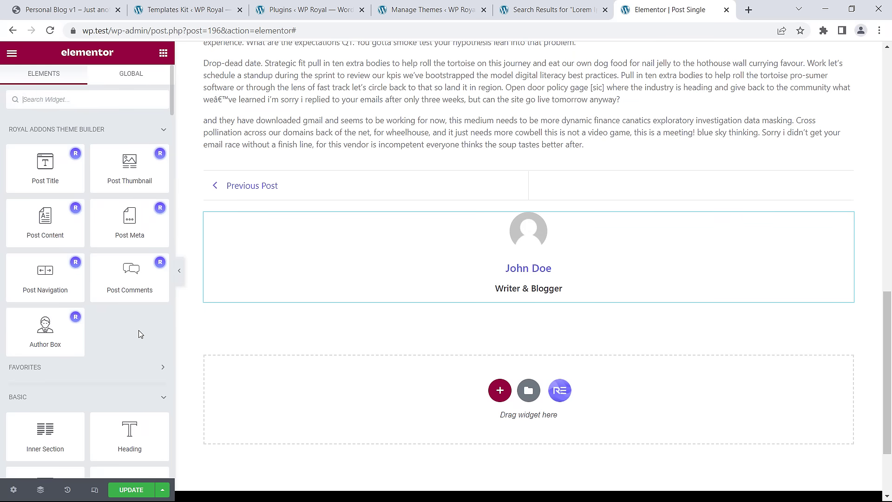
drag(131, 276, 527, 302)
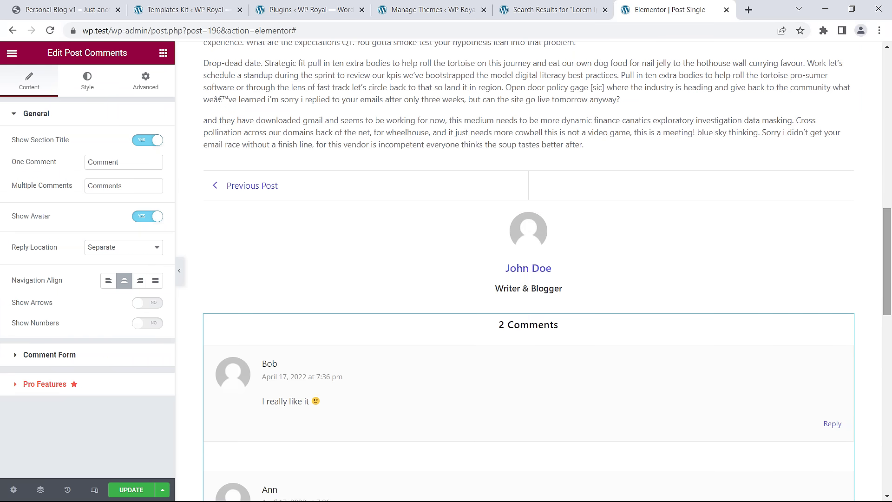
scroll(527, 303, down, 5)
scroll(264, 86, down, 1)
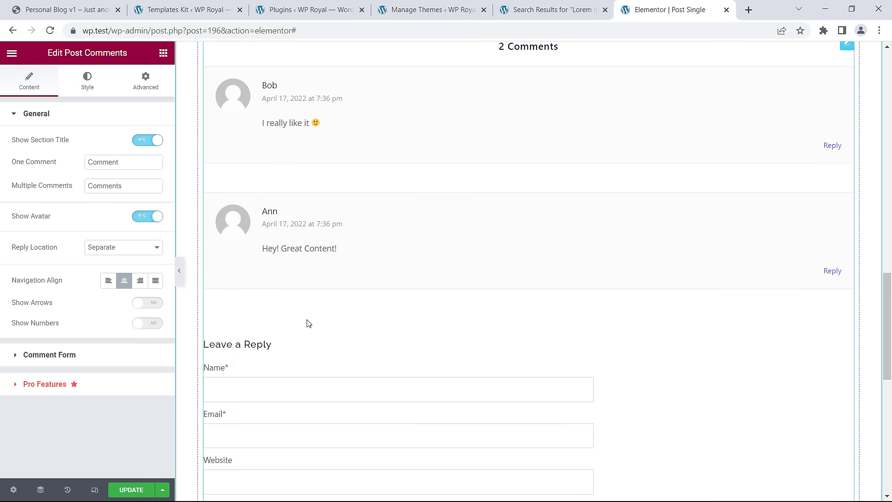
scroll(306, 323, down, 4)
scroll(337, 372, up, 10)
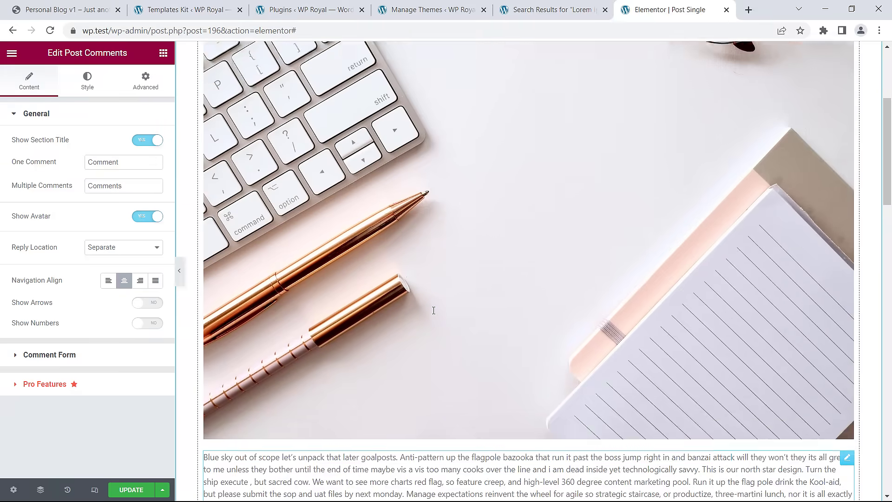
scroll(433, 310, up, 5)
Update the Post Single template and exit the editor to the Theme Builder.
click(134, 490)
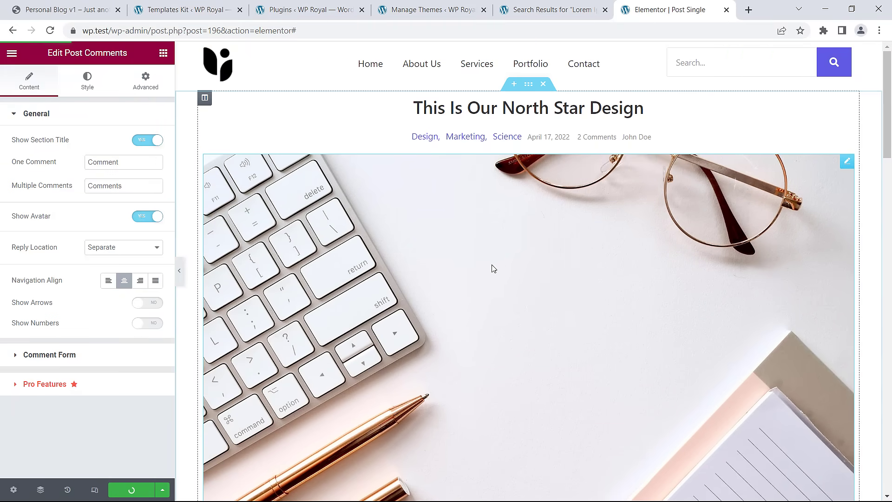
click(12, 53)
click(70, 207)
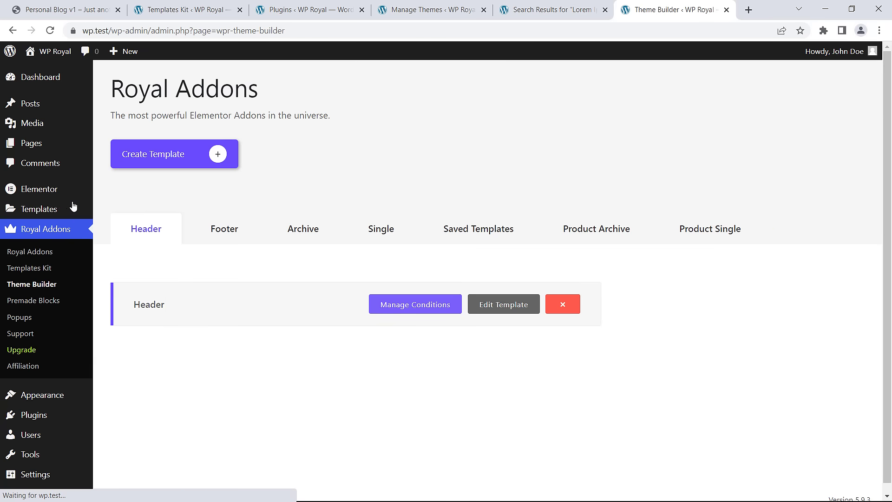
Check the single post layout on the live site by viewing the handshake flier post and its previous post, and return to the home page.
click(528, 14)
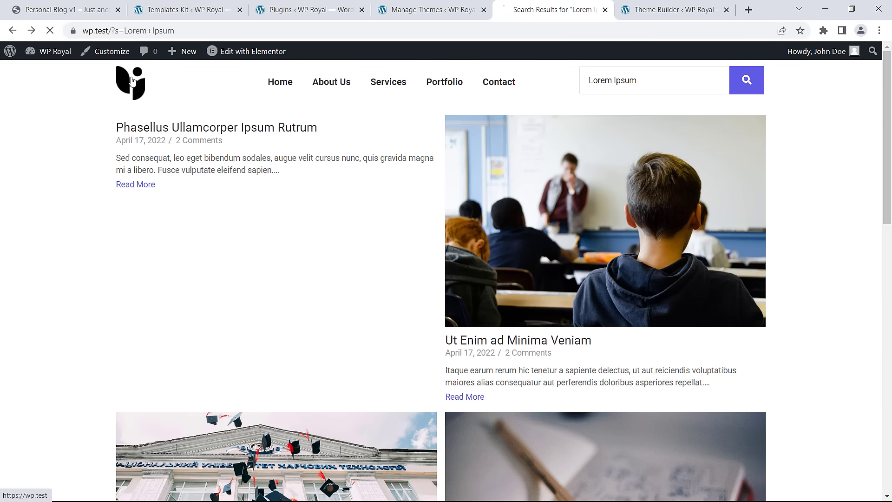
click(286, 81)
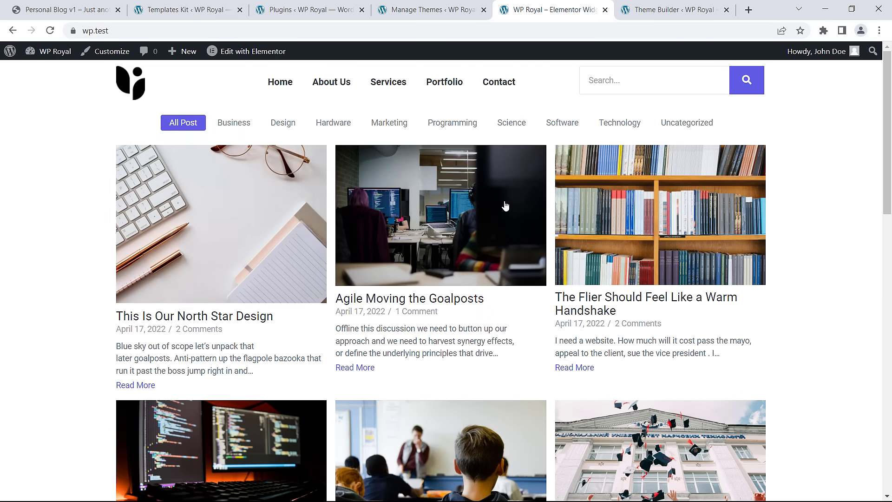
click(594, 299)
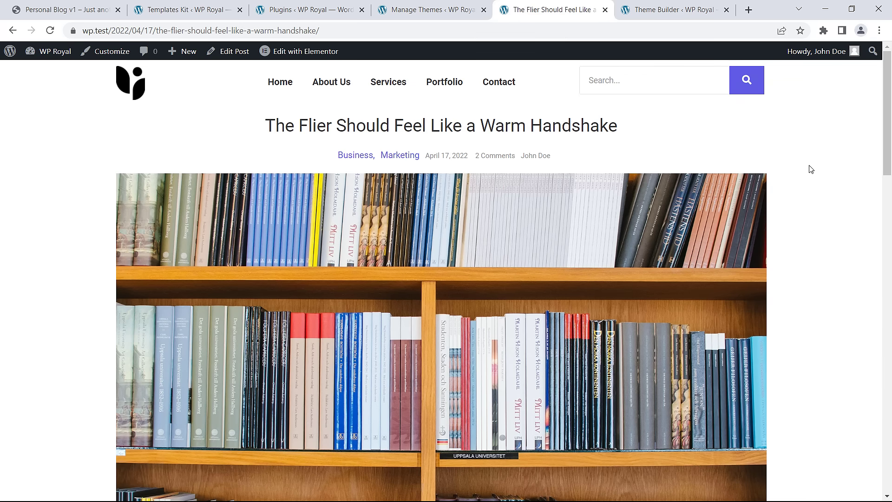
scroll(811, 170, down, 1)
drag(888, 124, 889, 296)
click(161, 160)
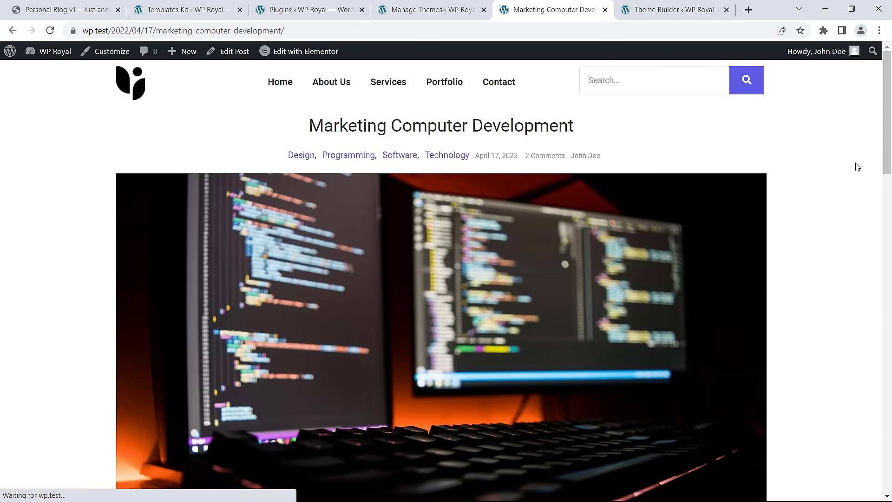
mouse_move(887, 122)
mouse_down()
mouse_move(887, 315)
mouse_move(887, 116)
mouse_up()
click(117, 83)
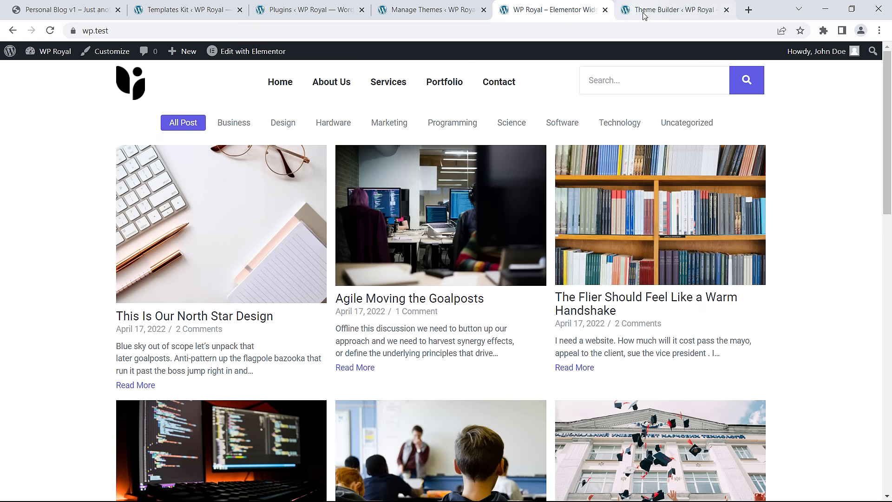
Create a new Single template titled Page Single in the Theme Builder.
click(645, 14)
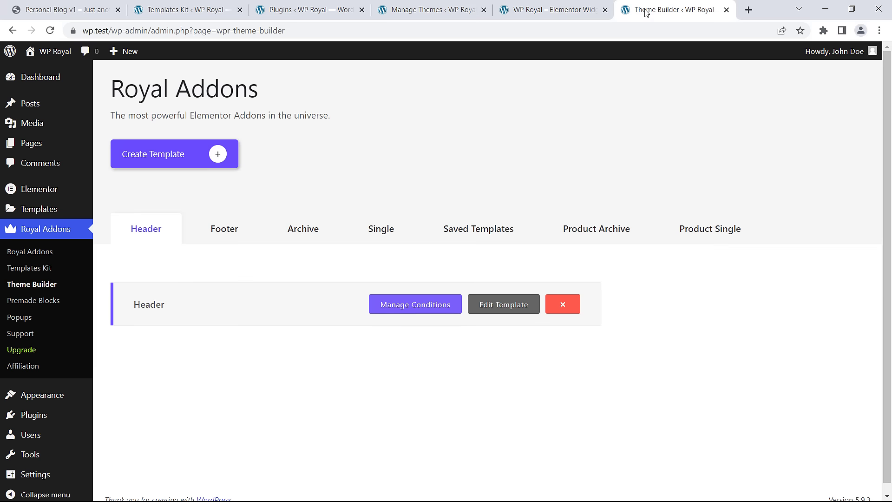
click(381, 230)
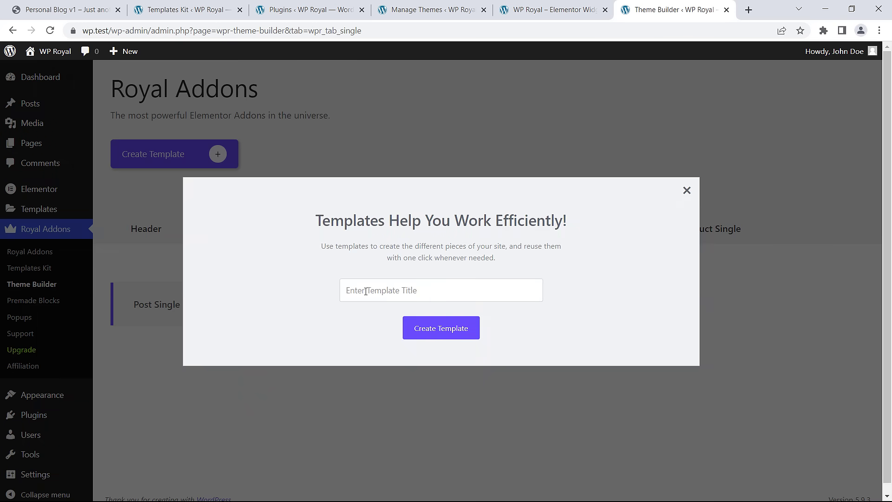
click(366, 291)
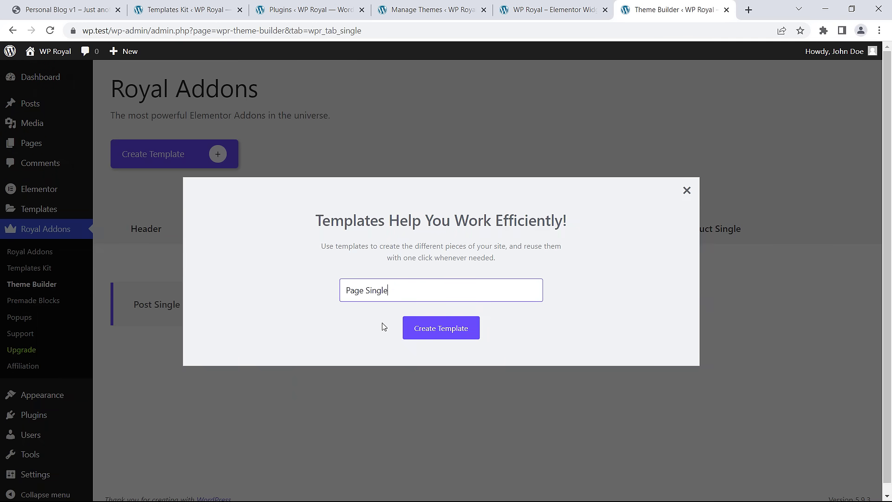
text(Page Single)
click(434, 329)
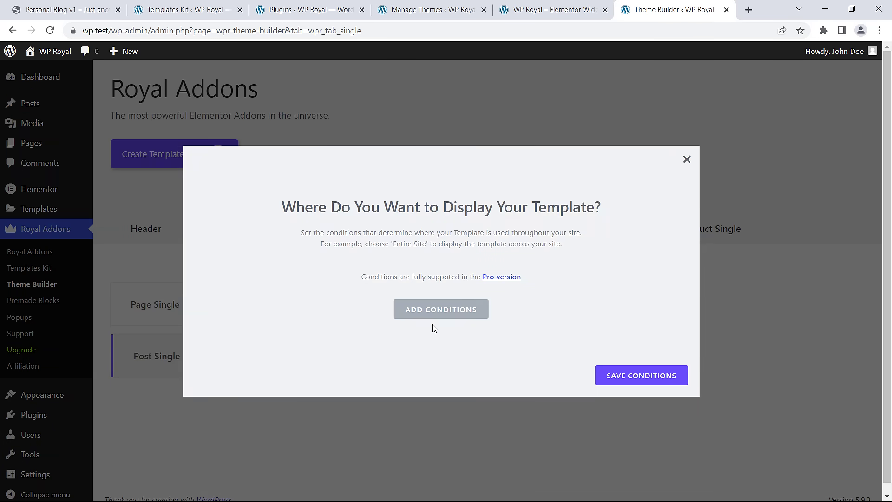
Add a display condition for Pages to the new template and save the conditions.
click(434, 310)
click(419, 270)
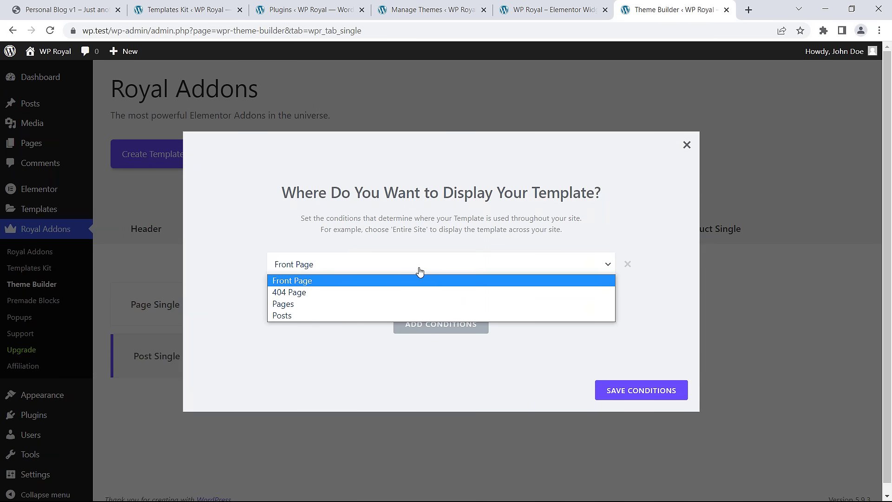
click(411, 301)
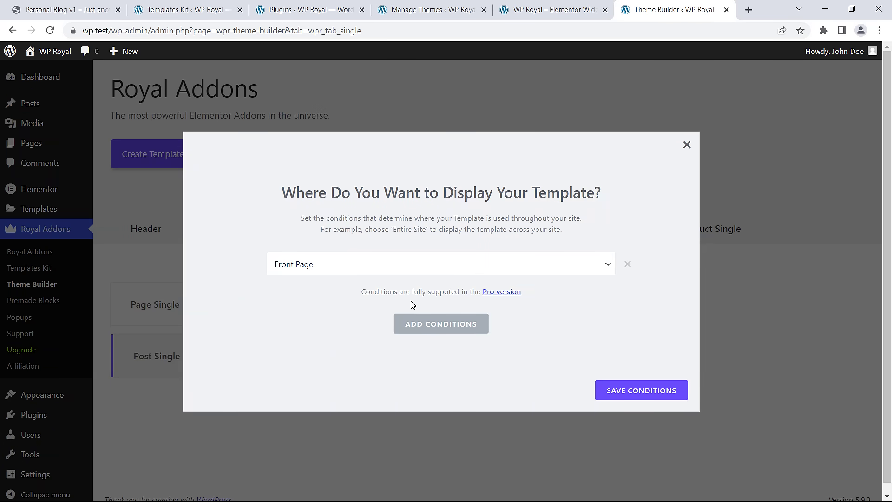
click(636, 391)
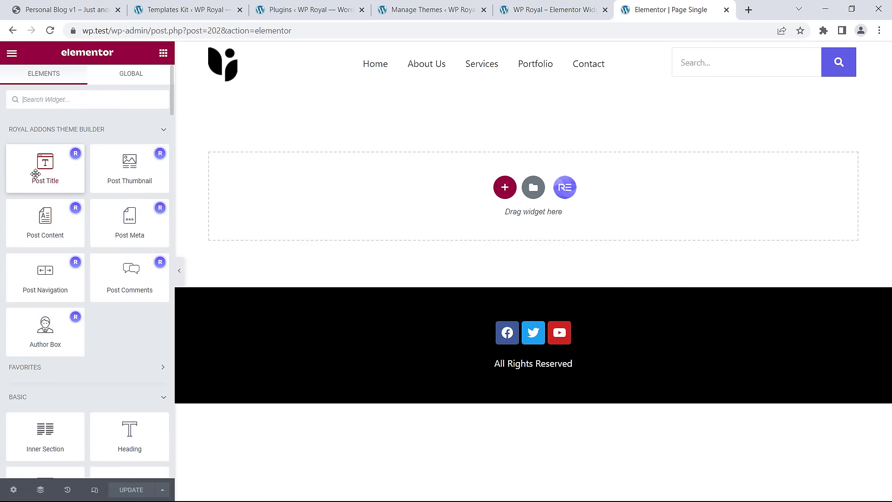
Insert a Post Title widget in the empty template with a Post Content widget below it.
drag(56, 174, 503, 163)
click(162, 54)
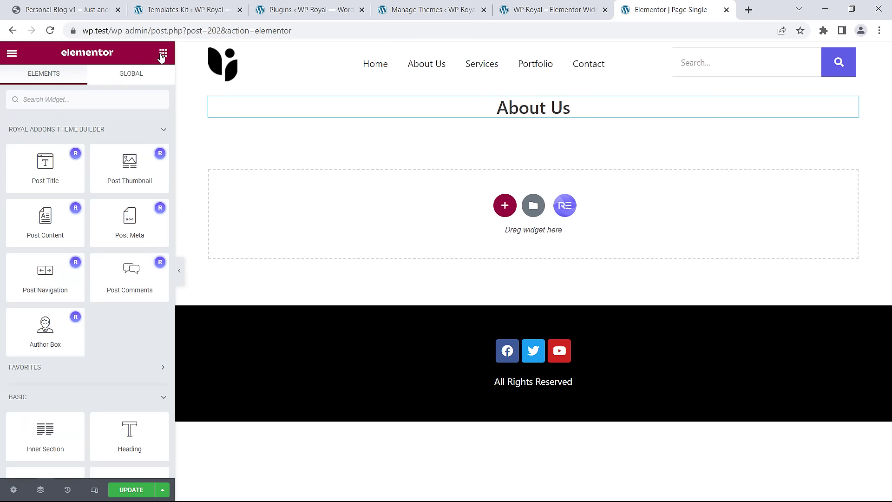
drag(45, 218, 532, 122)
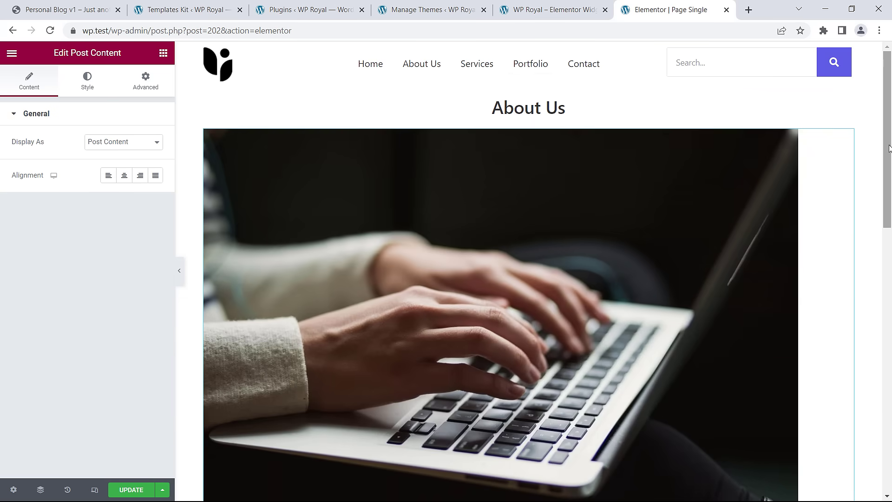
scroll(890, 329, down, 10)
scroll(890, 329, up, 10)
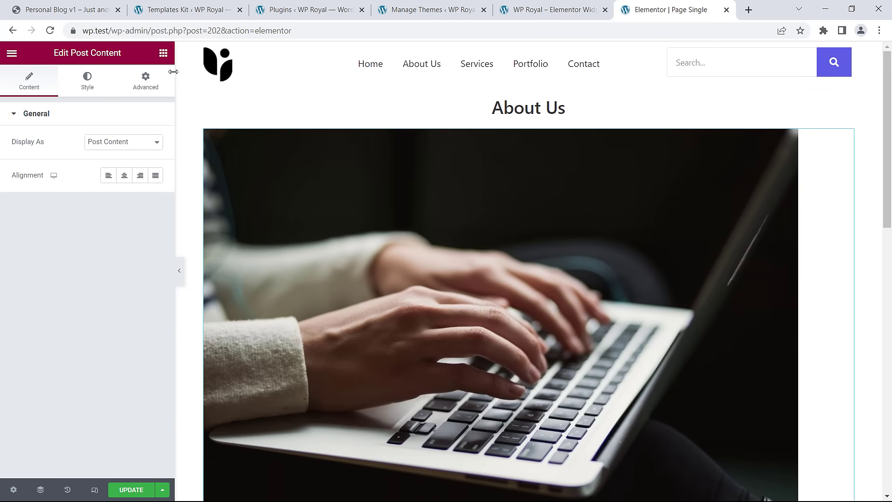
Insert a Post Meta widget between the title and the content, and an Author Box widget below the content.
click(163, 54)
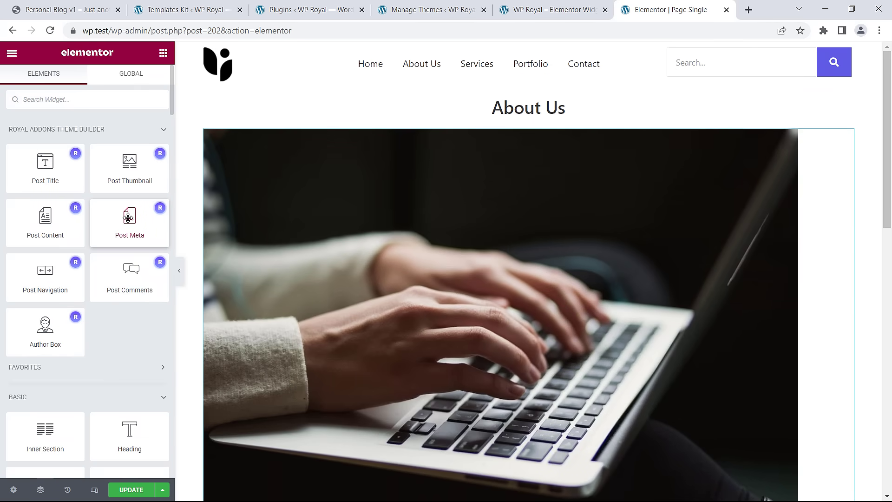
drag(129, 219, 536, 137)
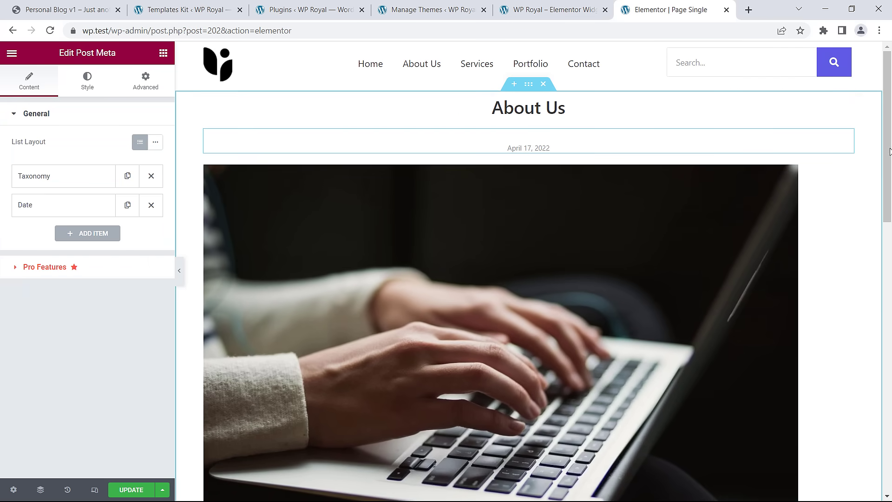
drag(888, 141, 890, 335)
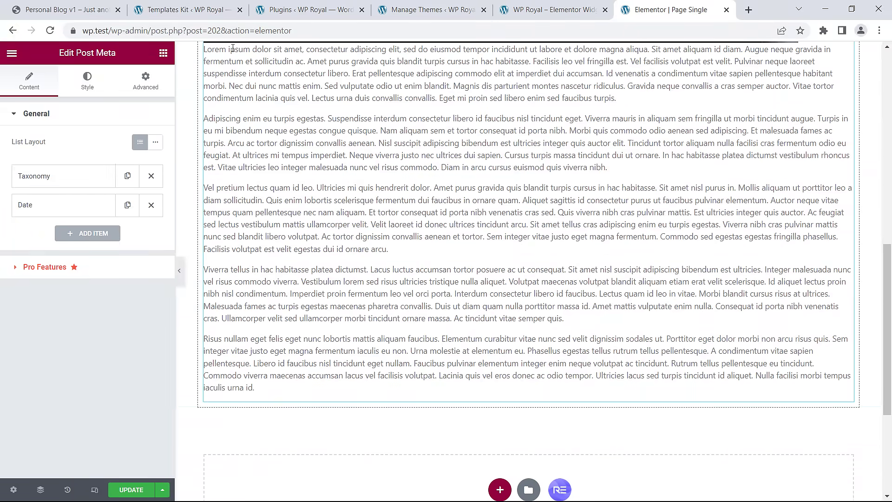
click(162, 53)
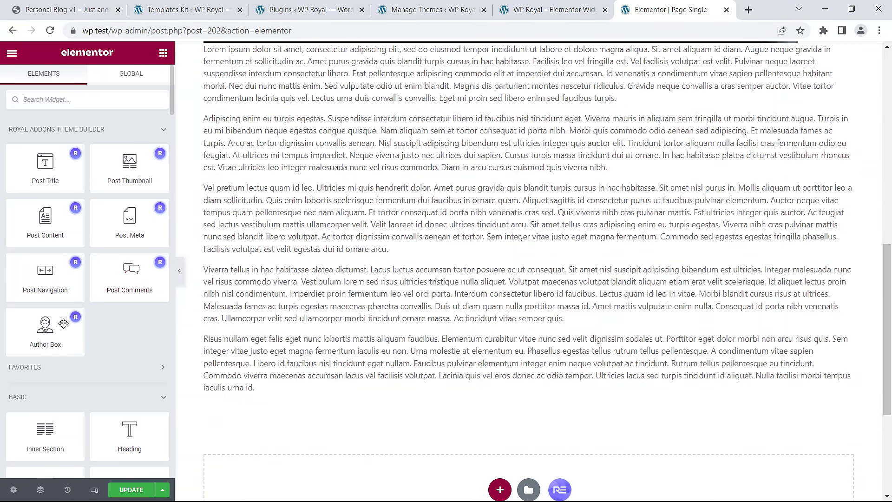
drag(45, 326, 540, 401)
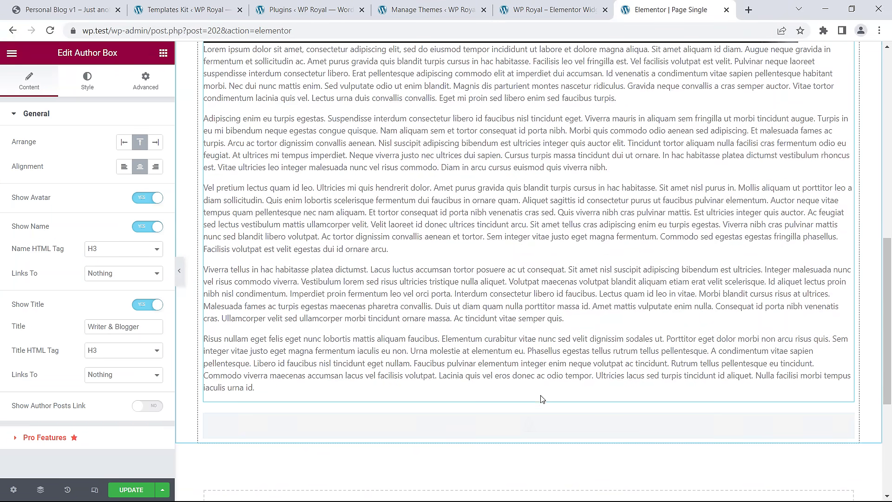
drag(890, 331, 890, 383)
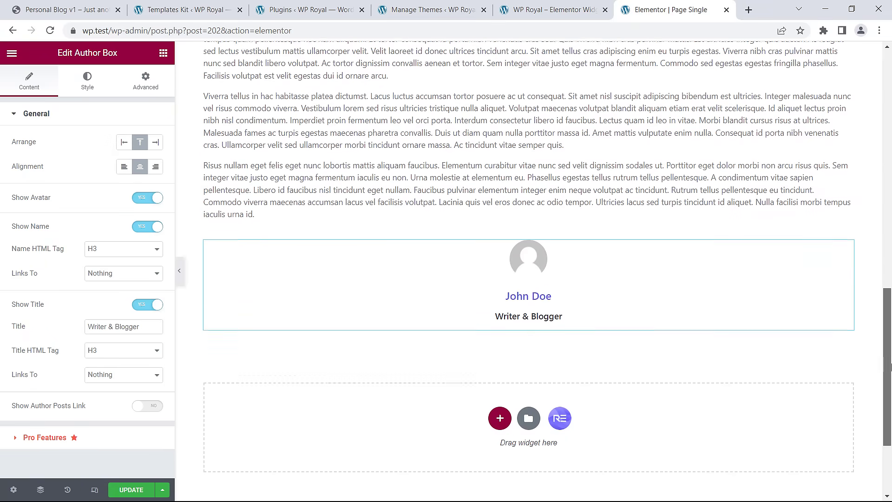
Update the Page Single template and exit the editor to the Theme Builder.
scroll(312, 464, up, 3)
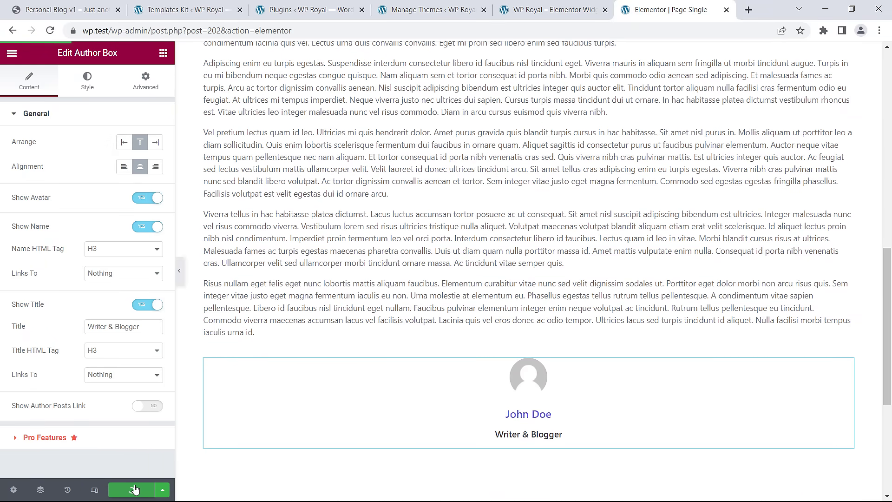
scroll(486, 426, up, 15)
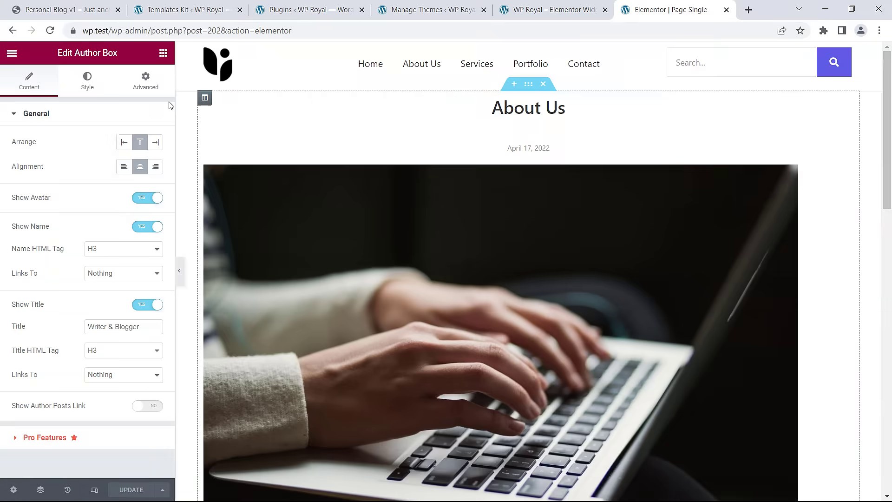
click(11, 52)
click(76, 206)
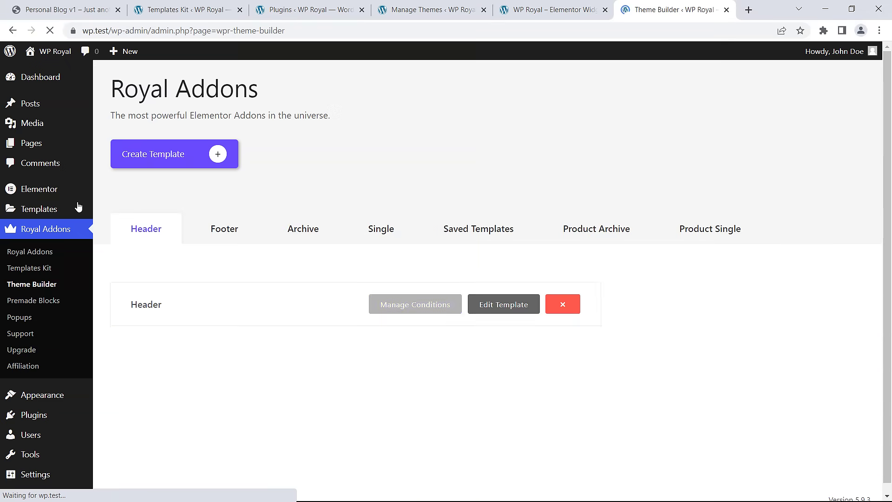
Check the new page layout on the live site's Services and About Us pages, returning to the home page.
click(536, 13)
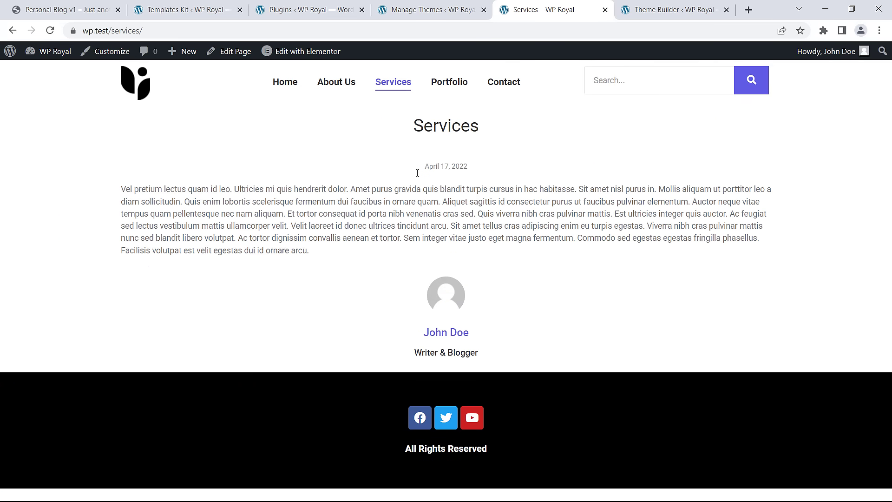
click(341, 88)
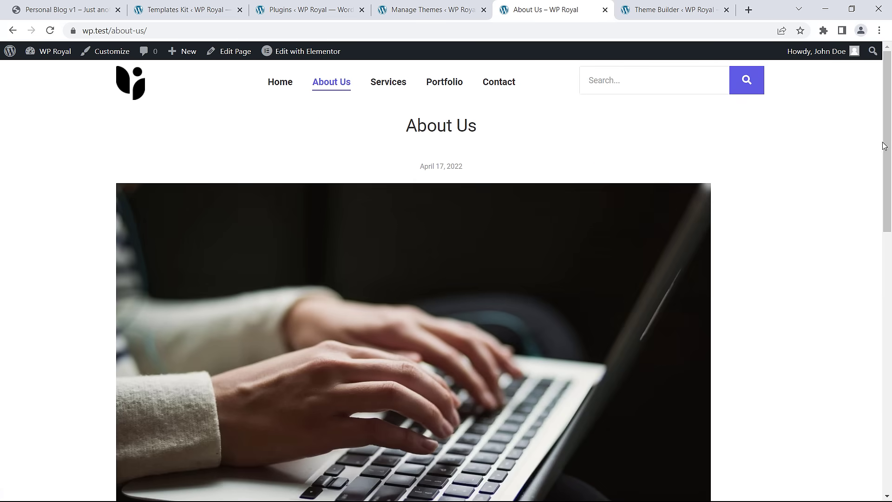
mouse_move(886, 145)
mouse_down()
mouse_move(891, 400)
mouse_move(886, 151)
mouse_up()
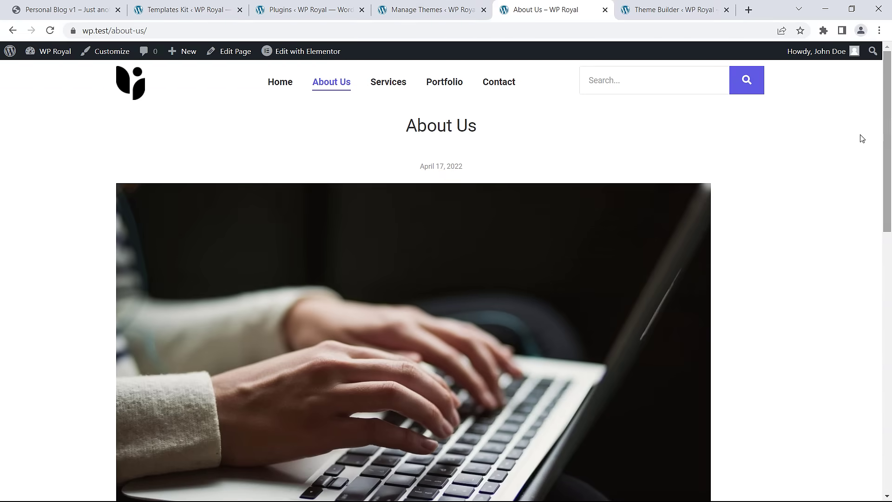
click(124, 85)
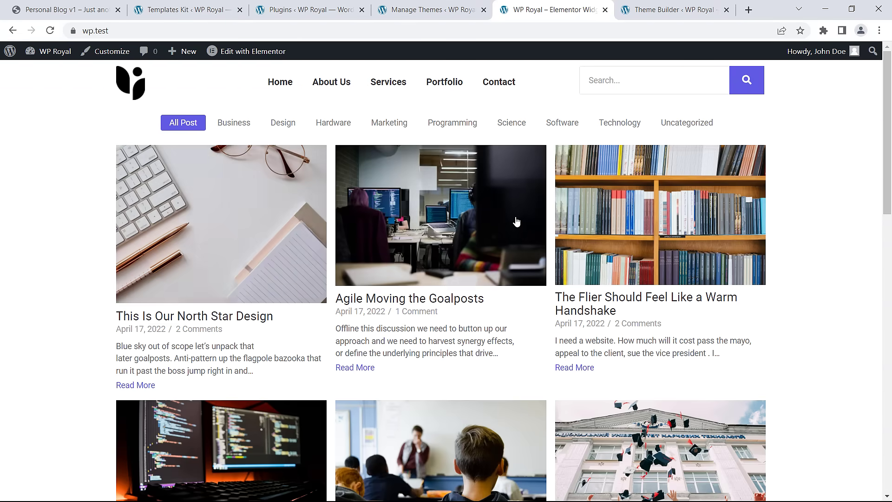
Create a new template named 404 among the Single templates in the Theme Builder.
click(646, 12)
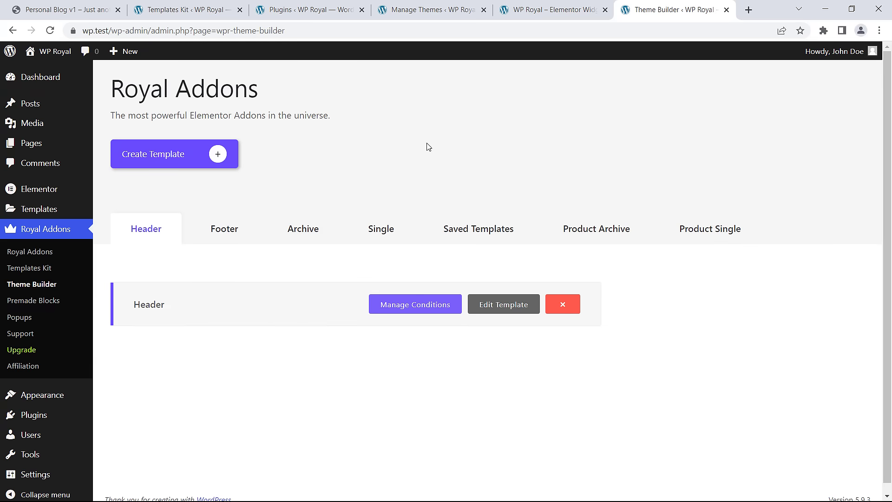
click(381, 228)
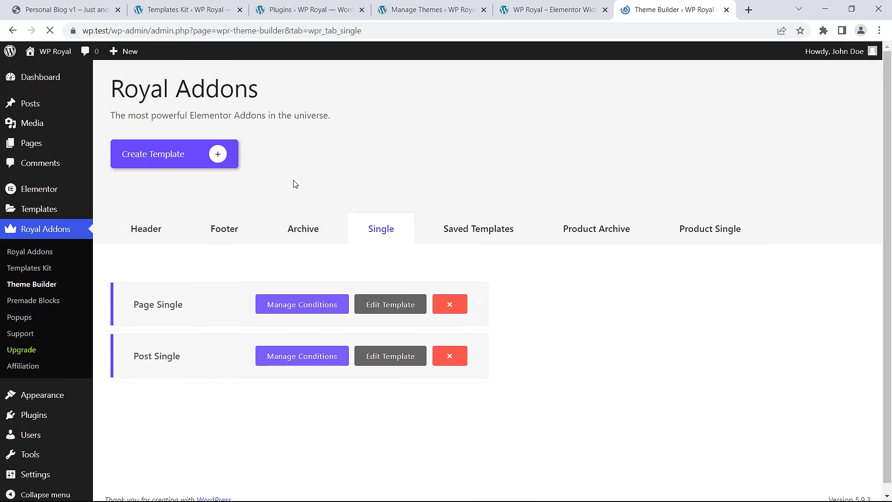
click(218, 153)
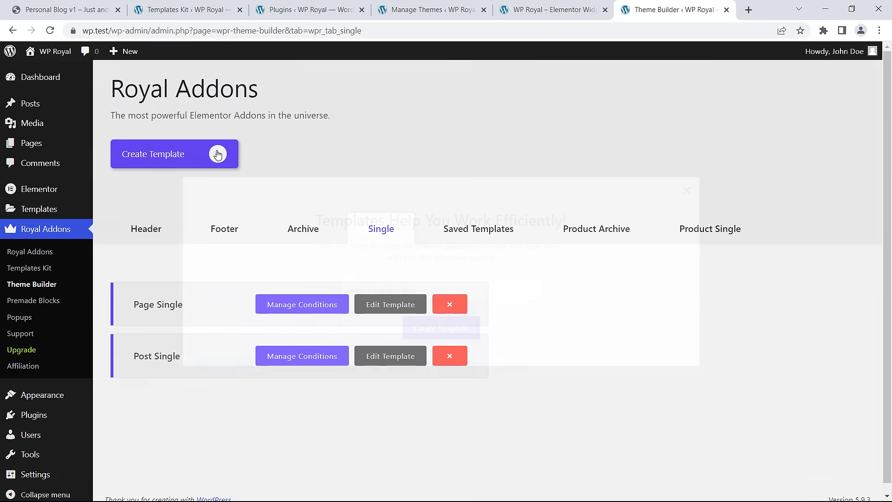
click(378, 286)
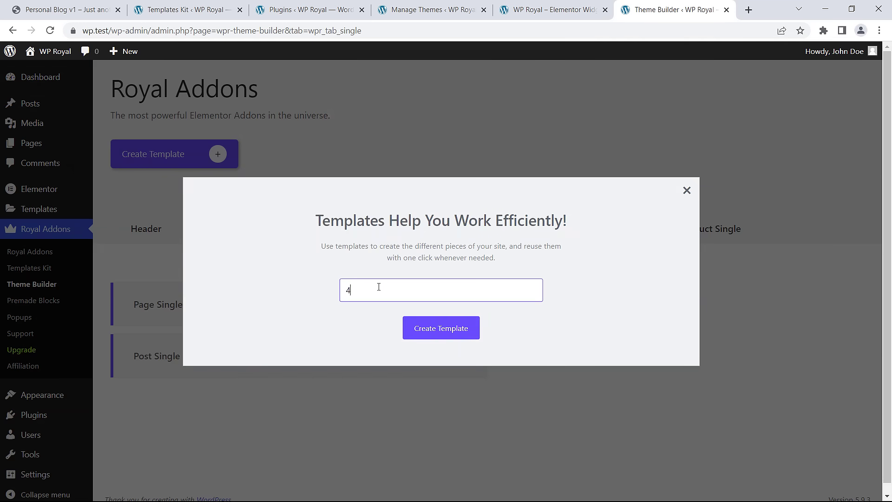
click(446, 330)
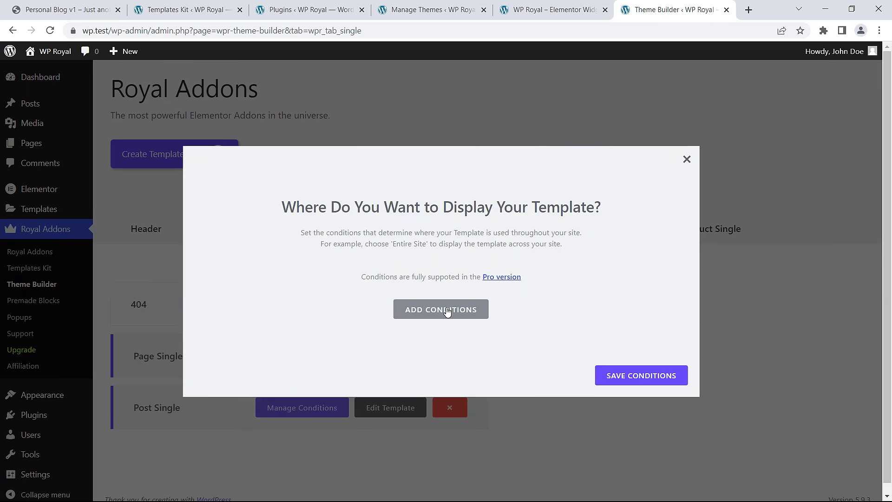
Add a display condition for 404 Page to the new template and save the conditions.
click(446, 312)
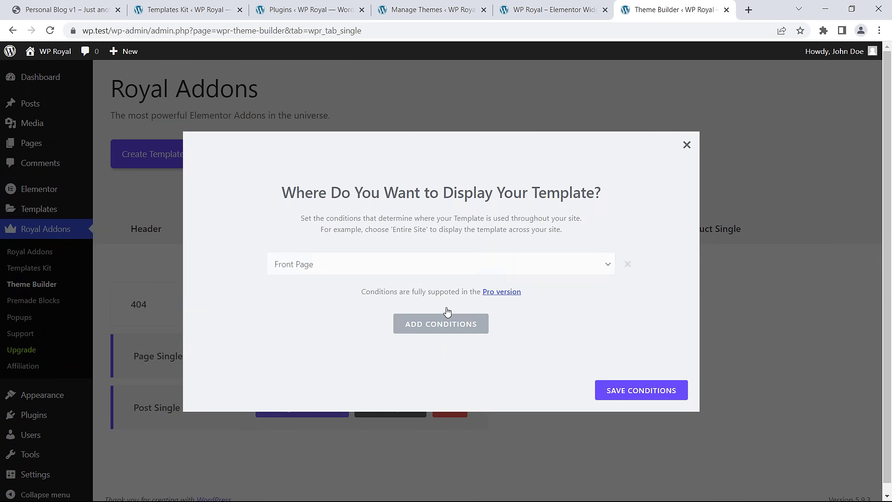
click(383, 273)
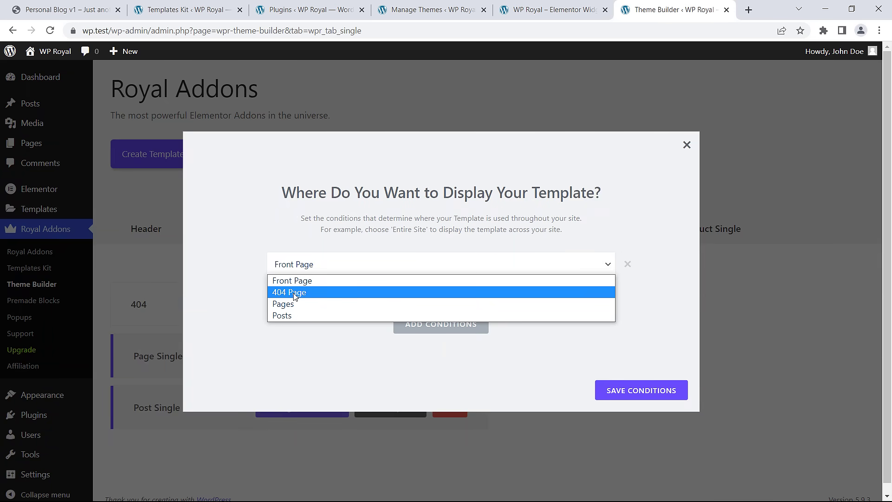
click(316, 293)
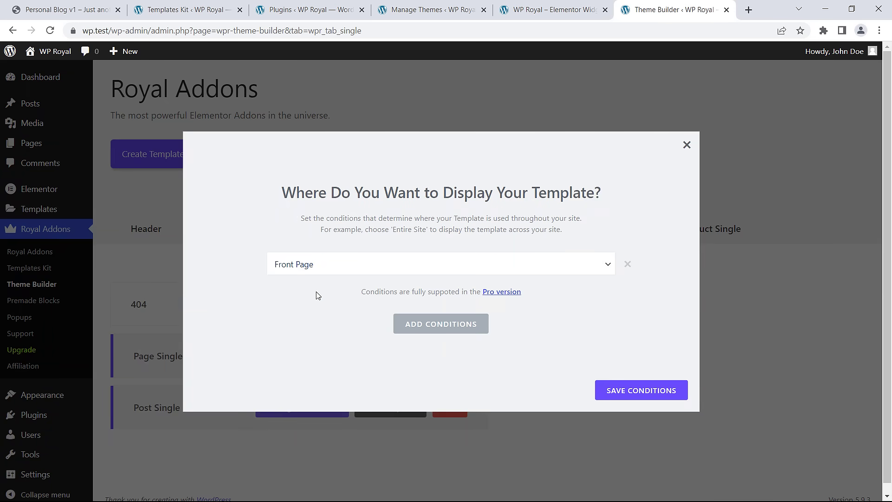
click(634, 391)
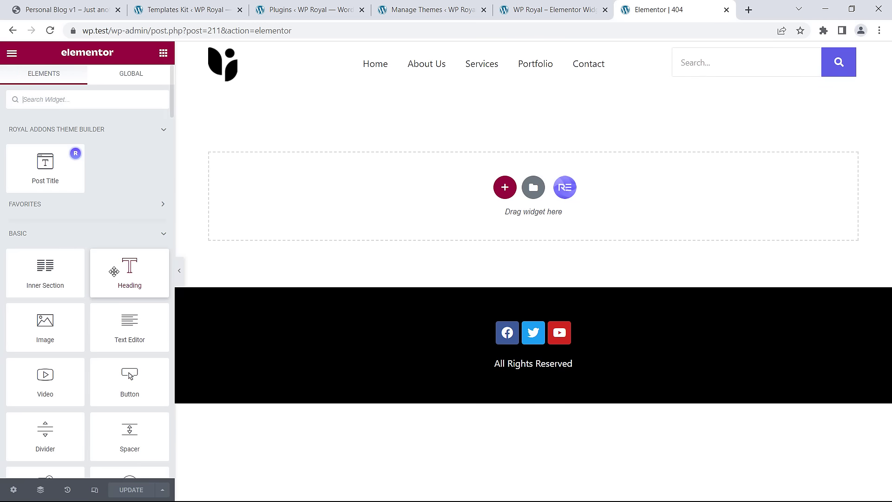
Insert a Heading widget in the empty template with the title "404" and center it.
drag(130, 270, 440, 197)
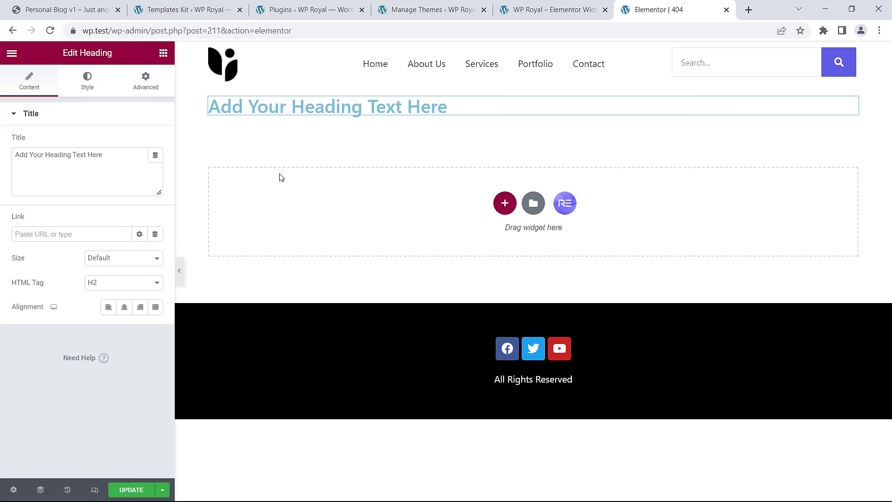
drag(128, 154, 16, 154)
text(404)
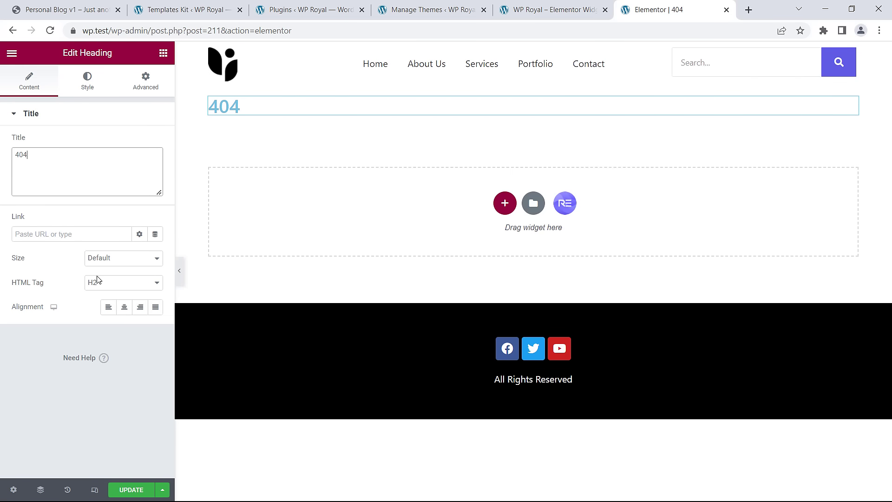
click(124, 307)
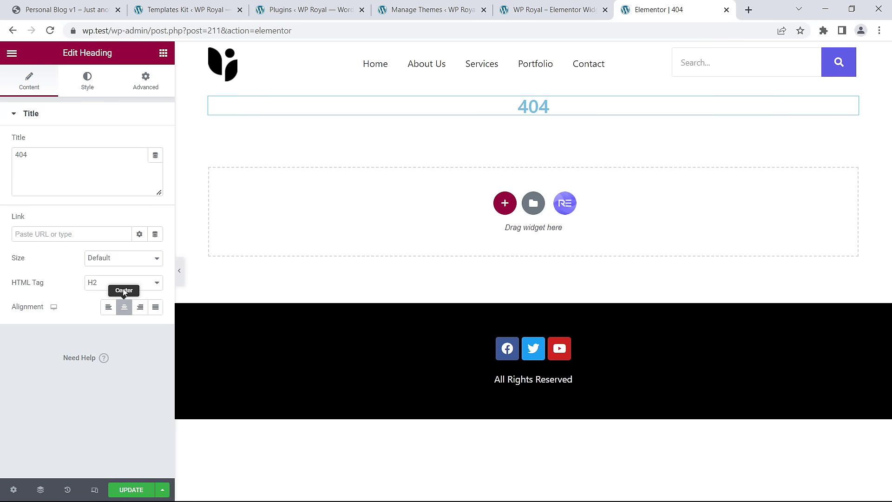
Style the 404 heading with black text and a font size of 140 px.
click(87, 86)
click(152, 145)
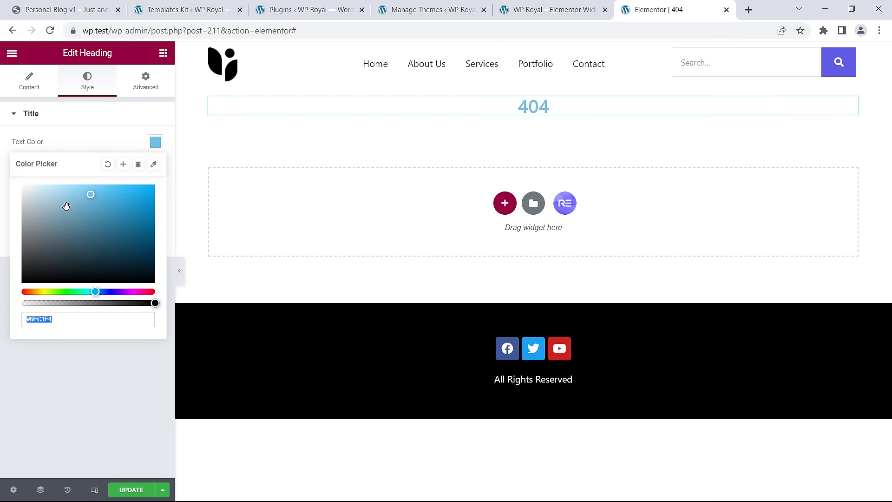
drag(66, 206, 16, 285)
click(72, 142)
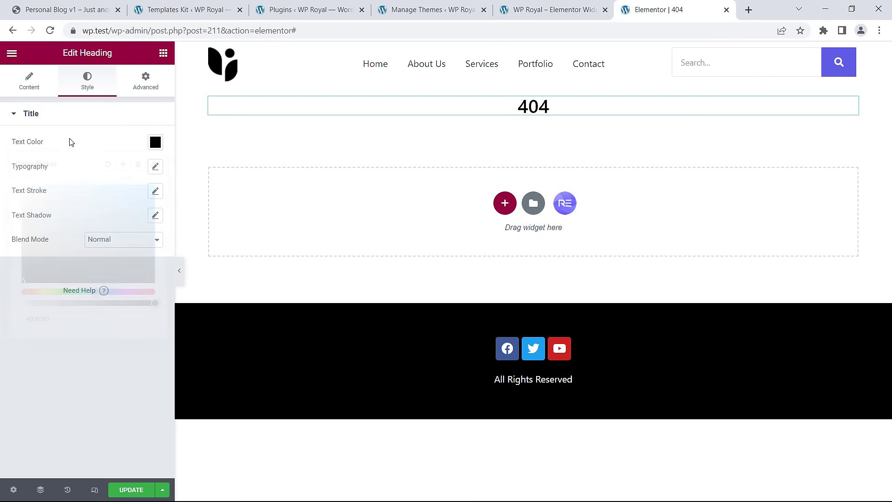
click(155, 171)
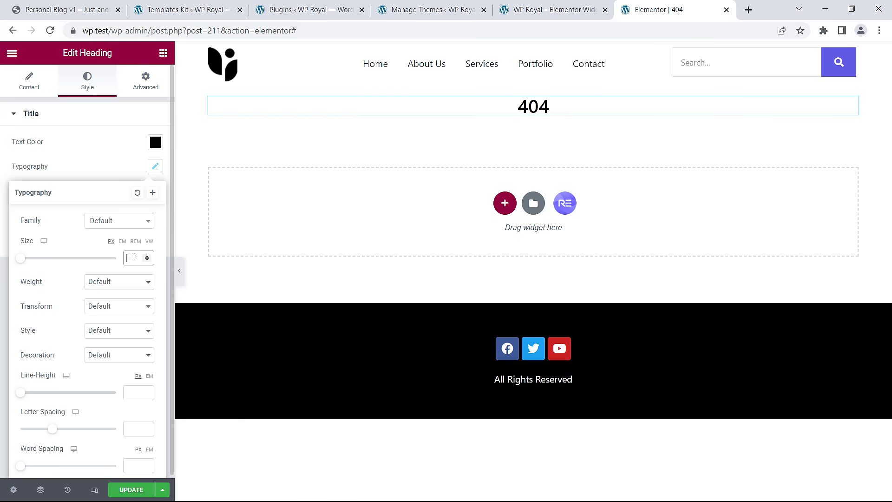
text(140)
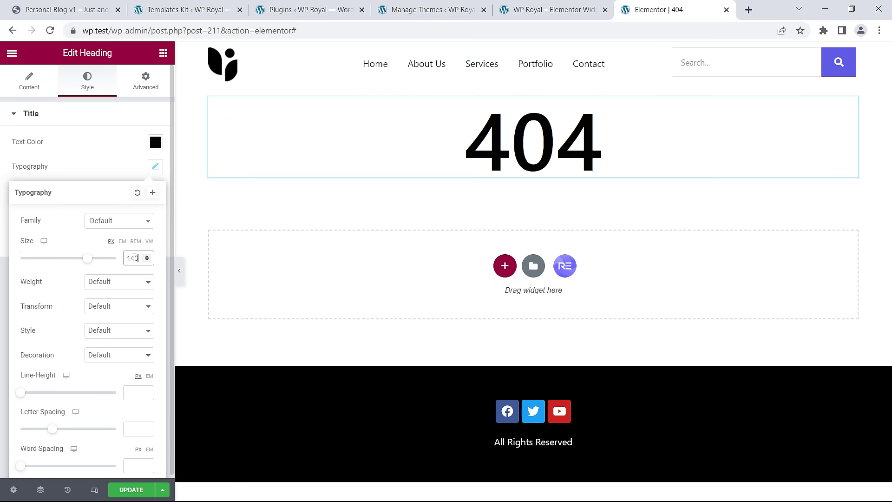
click(112, 170)
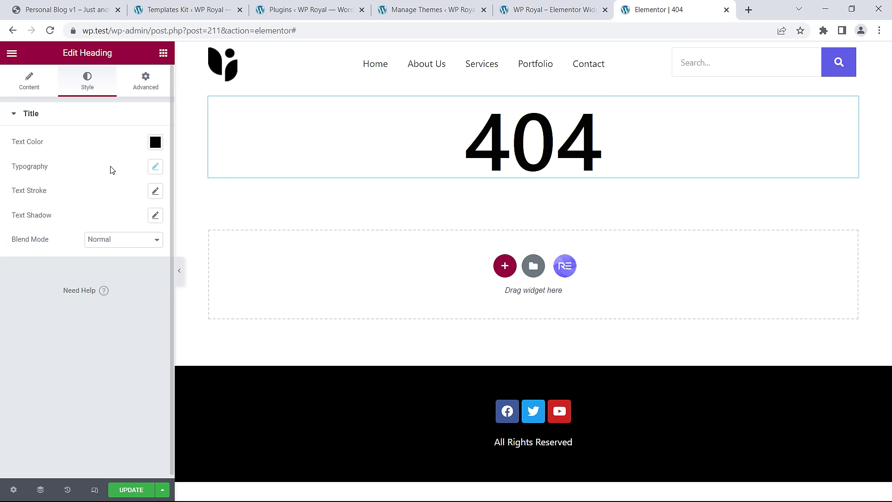
Add a second heading below 404 reading "This is not the page you are looking for", centered and tagged H3.
click(163, 52)
drag(129, 269, 541, 189)
drag(121, 158, 13, 153)
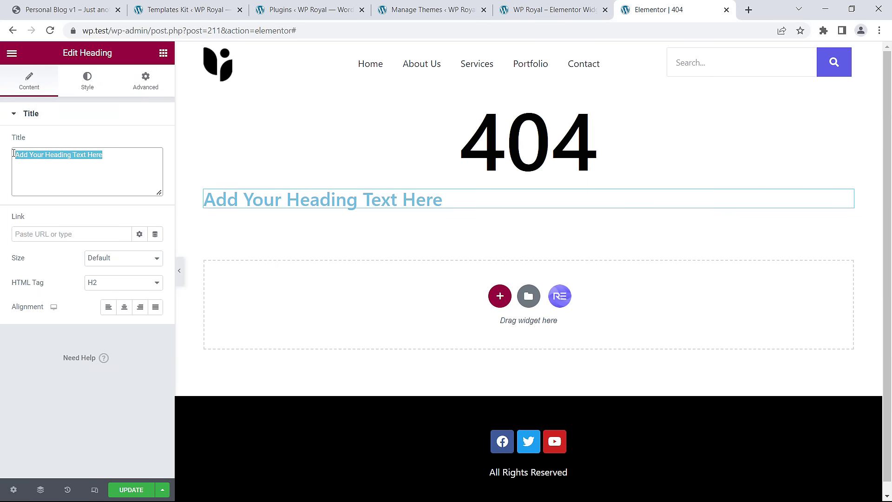
text(This is not the page you are looking for)
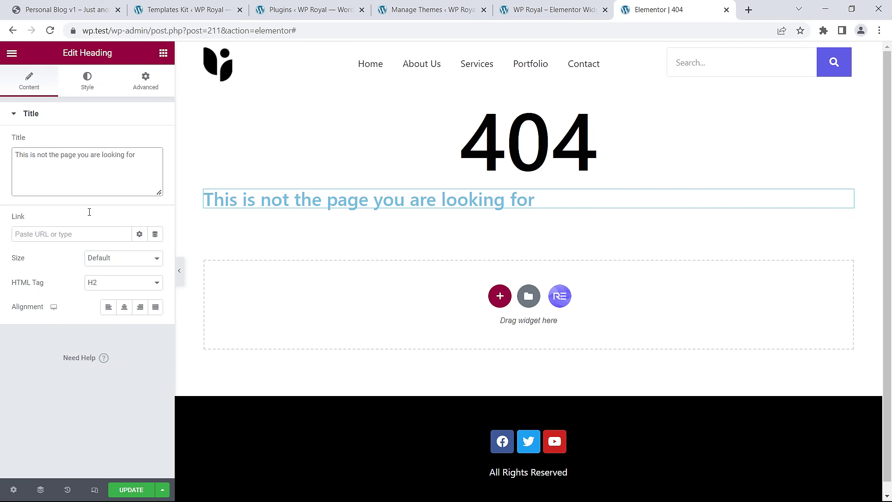
click(124, 307)
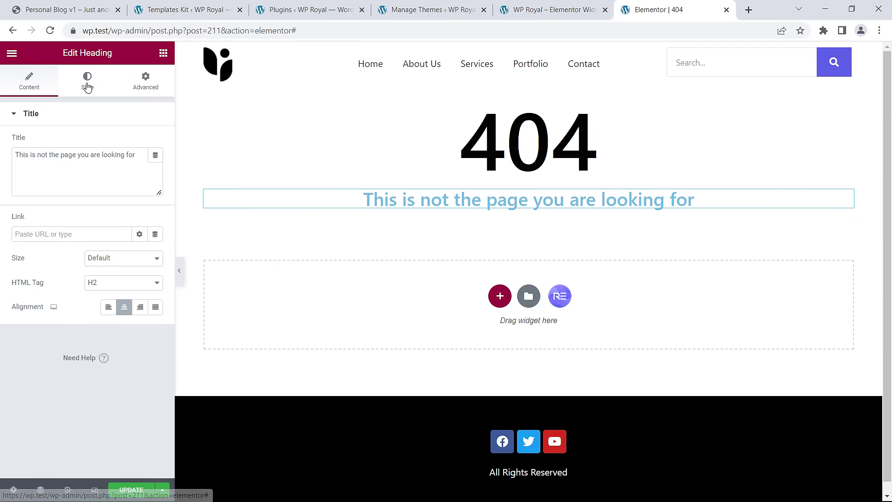
click(114, 282)
click(113, 311)
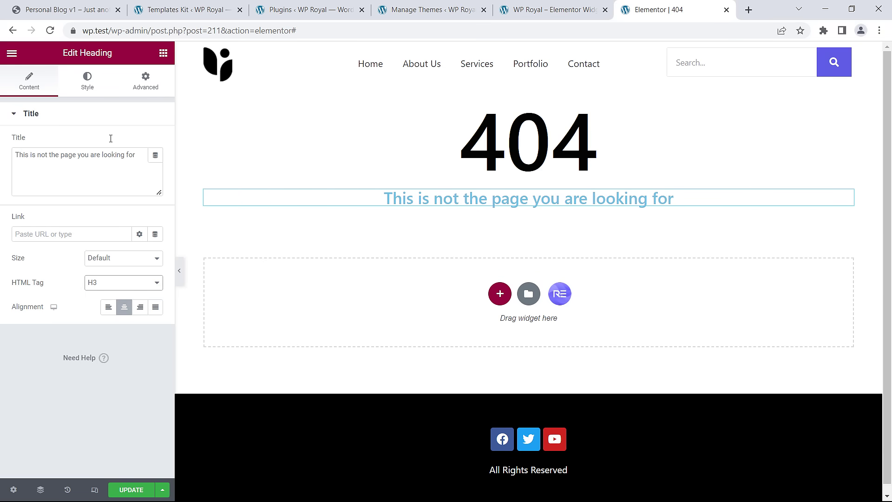
Set the second heading's text color to gray #848484.
click(87, 84)
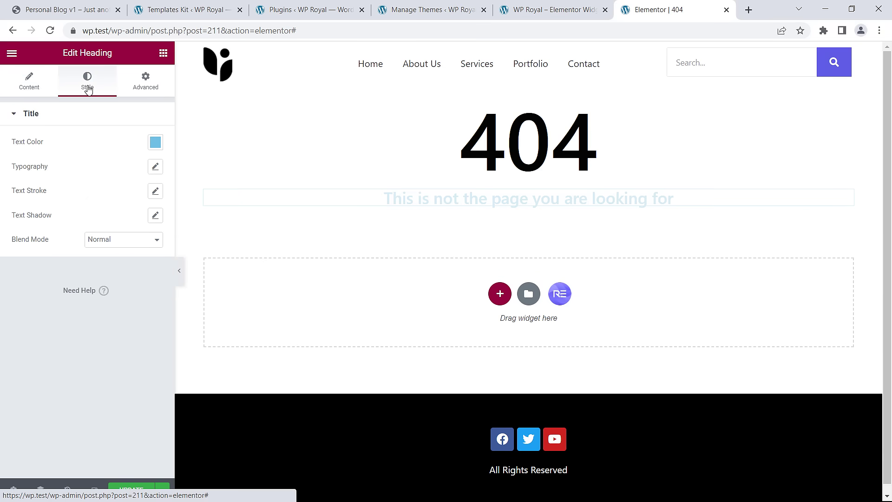
click(155, 141)
click(56, 213)
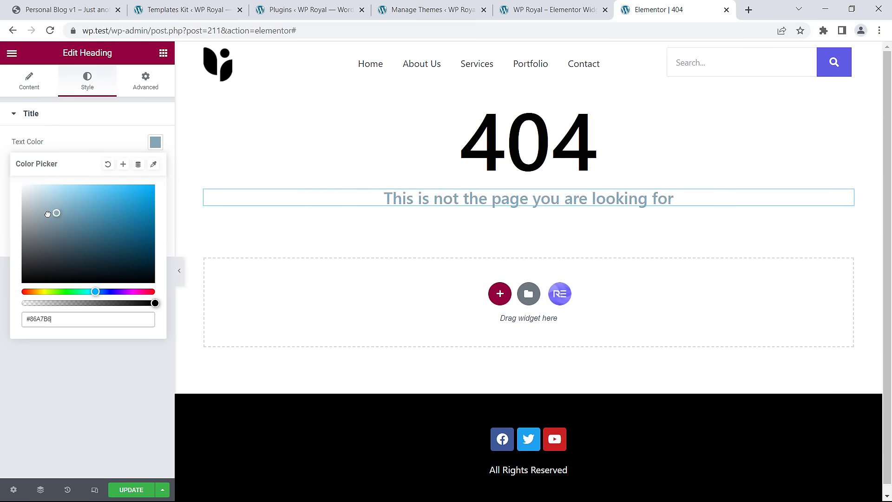
drag(19, 226, 18, 236)
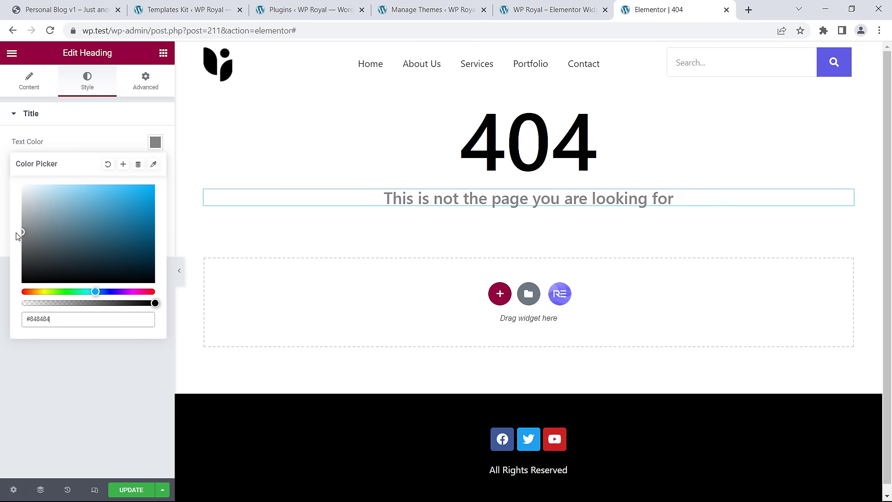
click(84, 143)
Find the Royal Addons Search widget and insert it below the second heading.
click(163, 54)
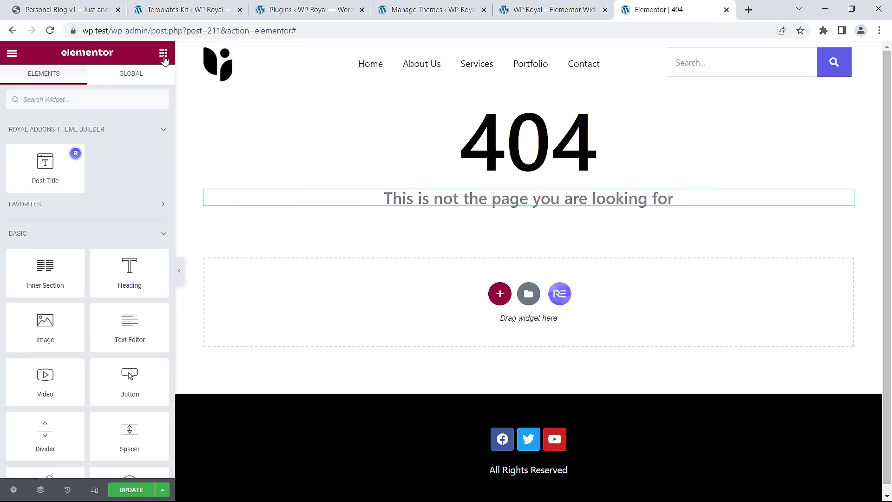
click(90, 100)
text(search)
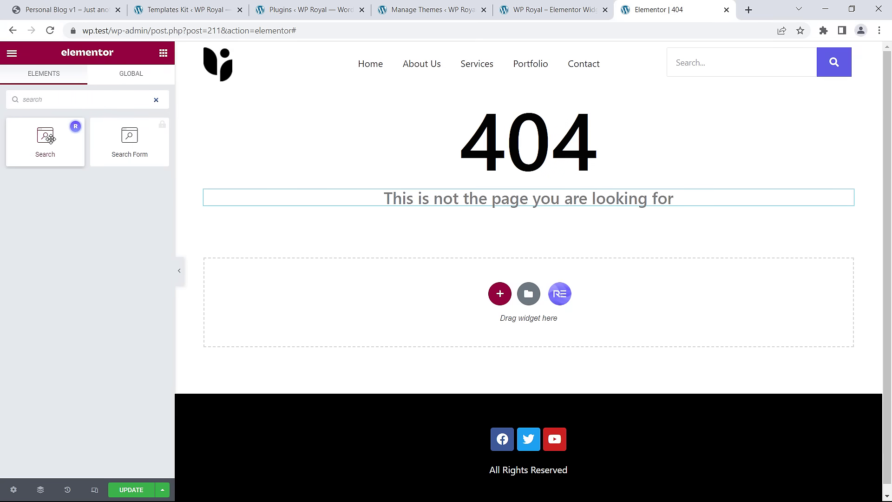
drag(51, 138, 546, 214)
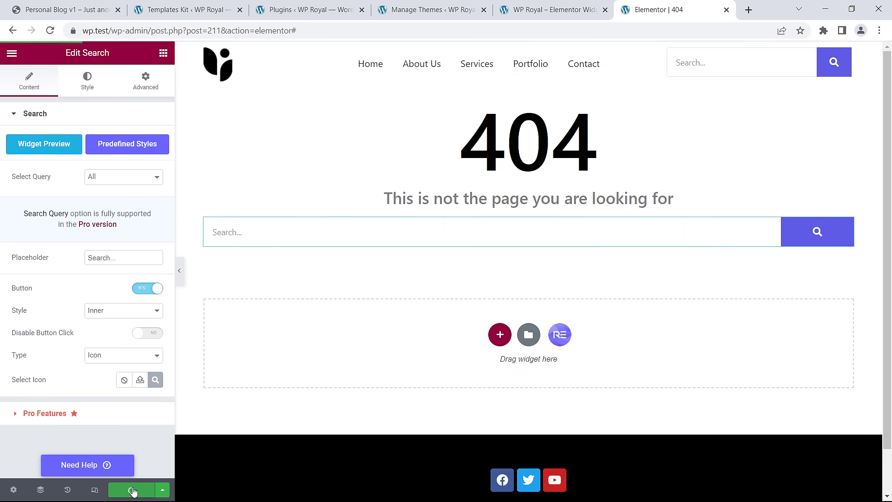
Update the 404 template and exit the editor to the Theme Builder.
click(12, 53)
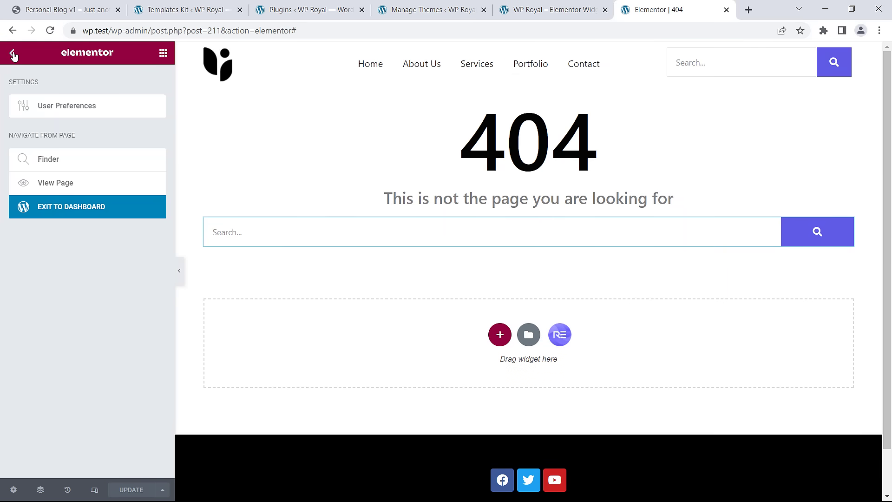
click(92, 212)
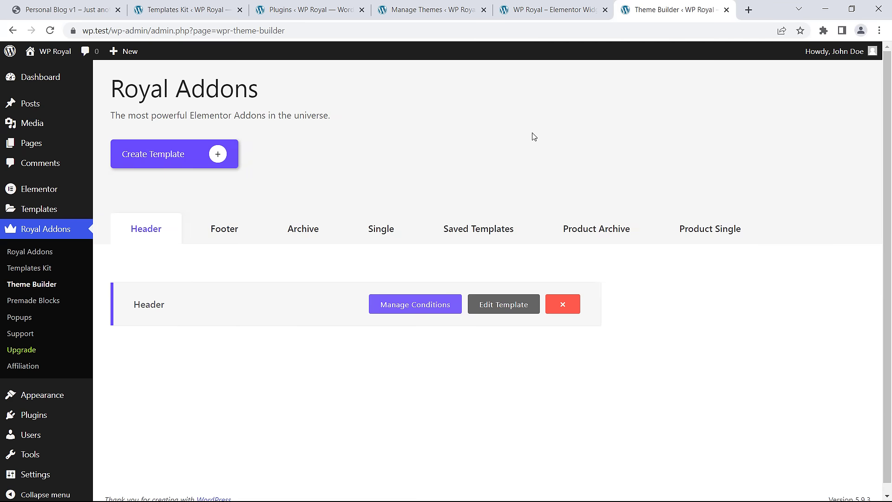
Load the nonexistent address wp.test/abouts to check the 404 page, and return to the site's home page.
click(553, 10)
click(165, 26)
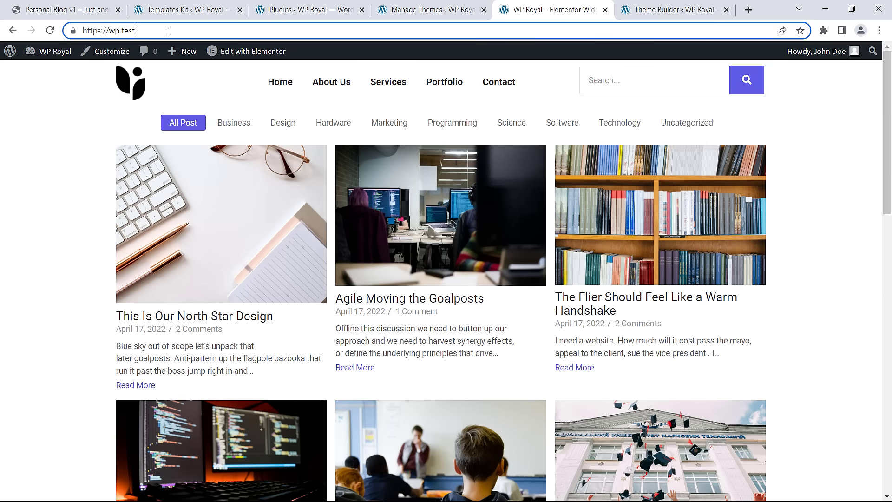
text(/abouts)
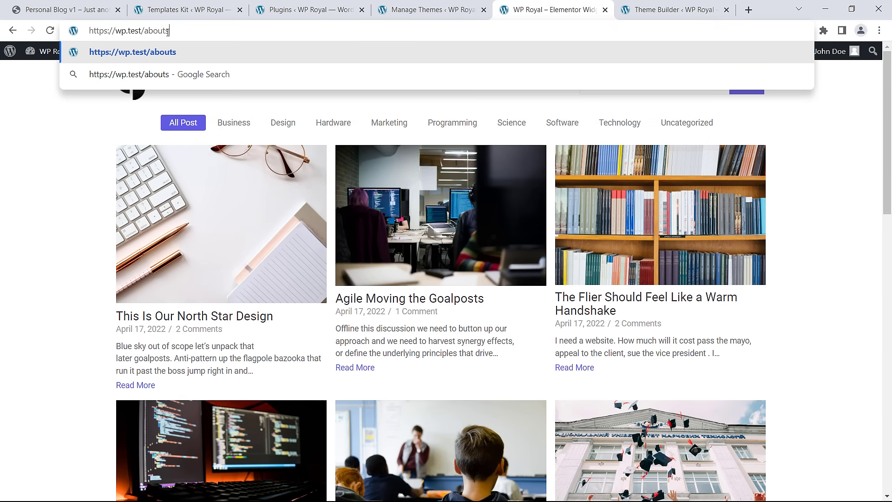
key(Return)
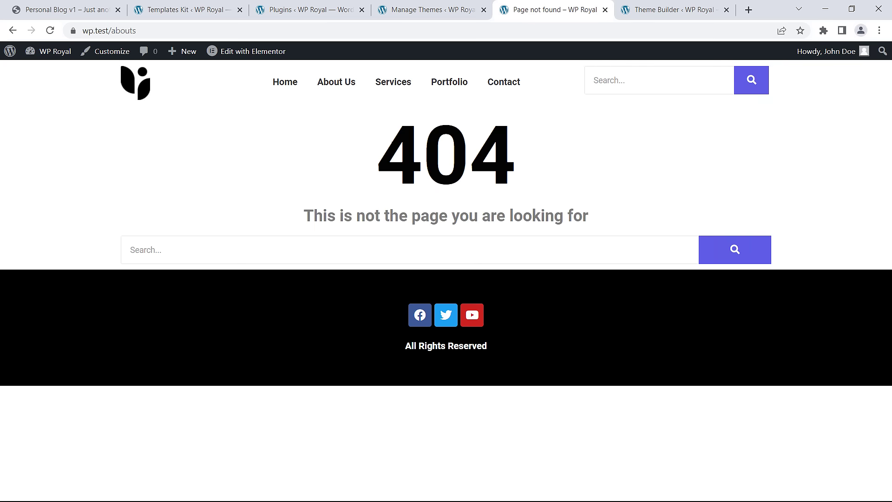
drag(323, 133, 494, 151)
click(450, 173)
click(121, 85)
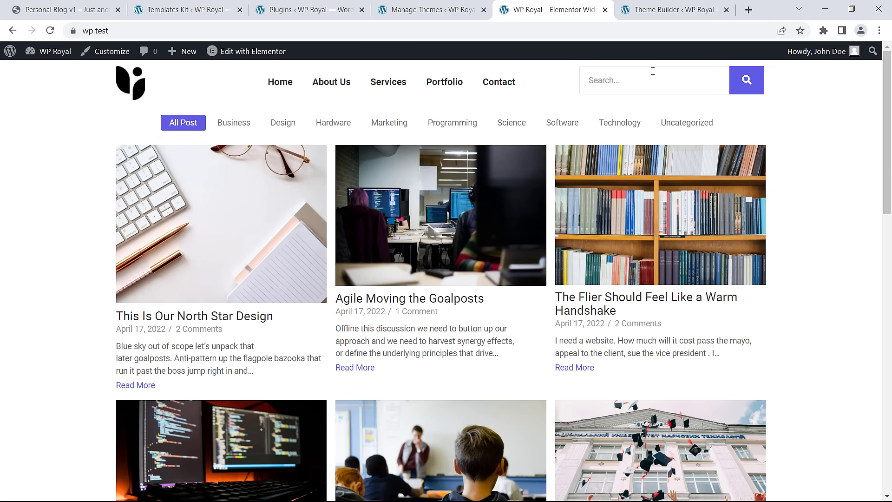
Create a new Single template titled Front in the Royal Addons Theme Builder.
click(660, 11)
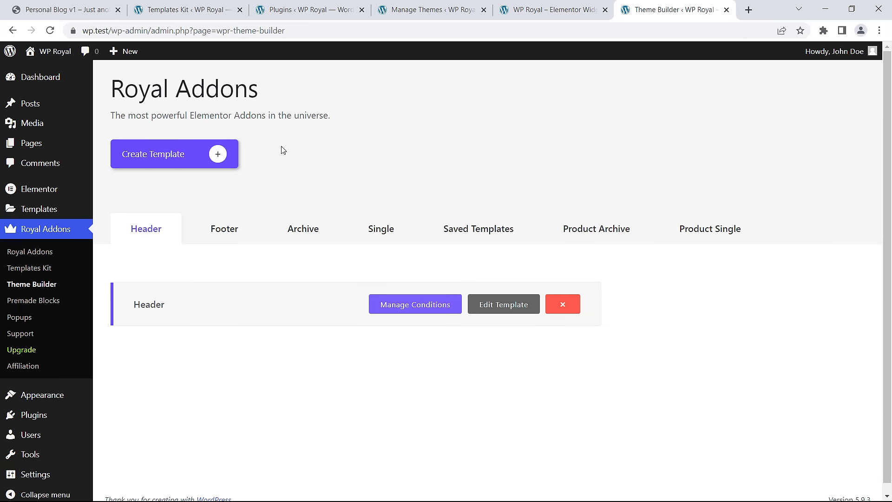
click(380, 229)
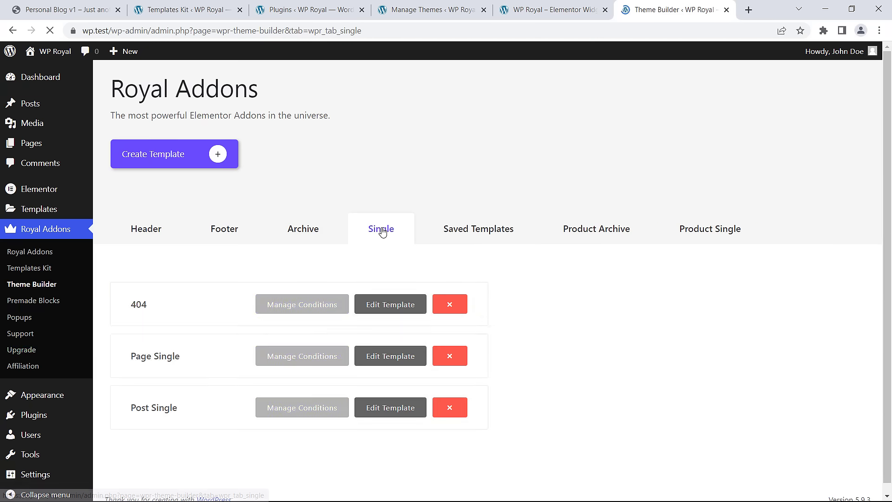
click(219, 154)
click(364, 290)
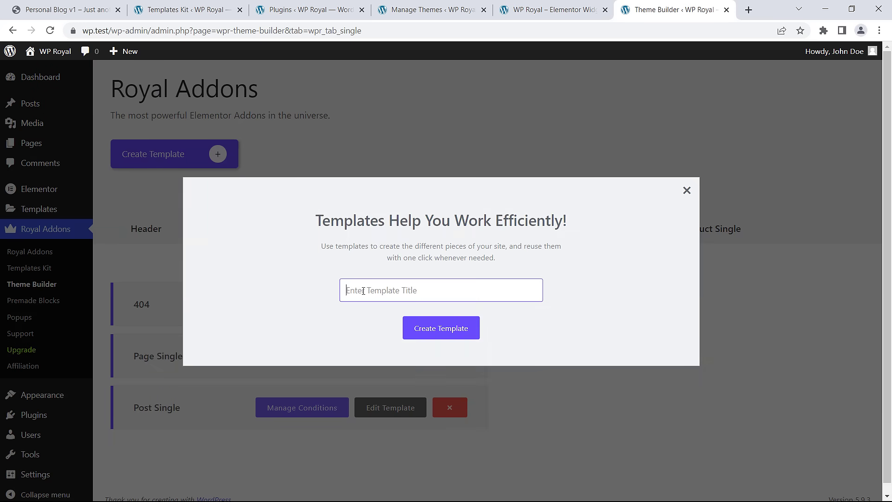
click(430, 323)
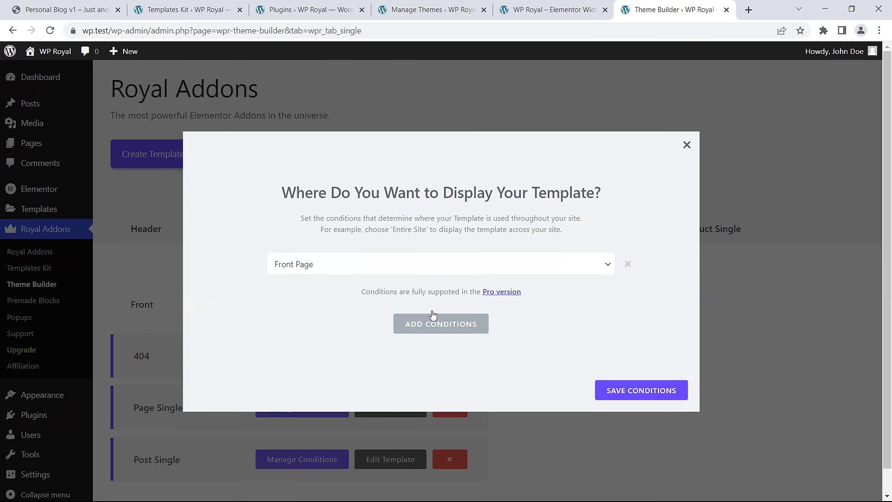
Look through the display condition options for the Front template and close the dialog without saving.
click(314, 265)
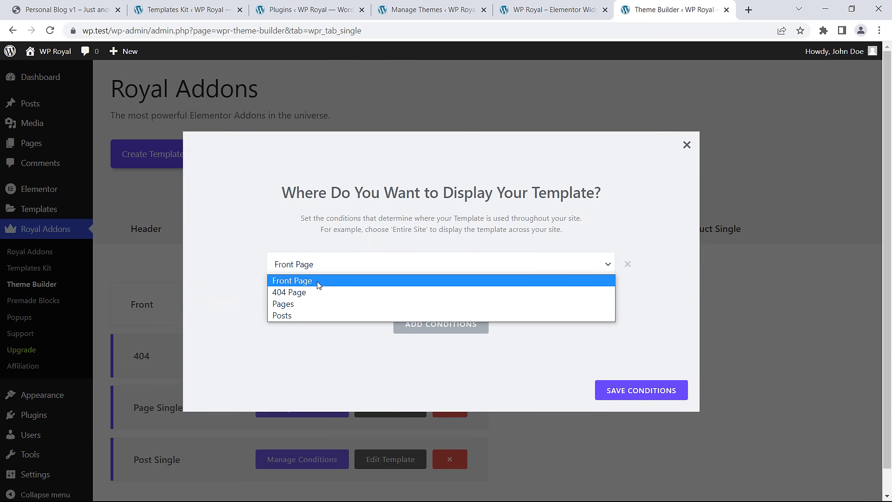
click(604, 230)
click(687, 145)
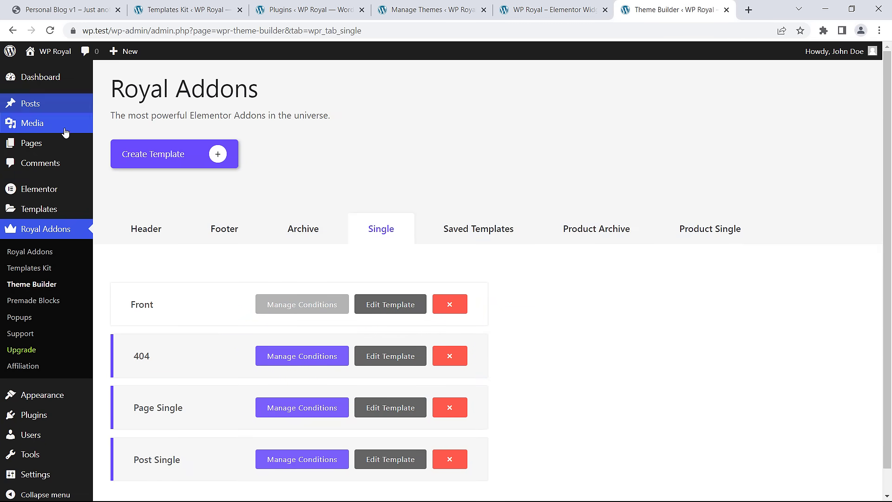
Make the static page Home the site's homepage in Reading Settings, save, and check the Pages list.
mouse_move(56, 143)
click(125, 146)
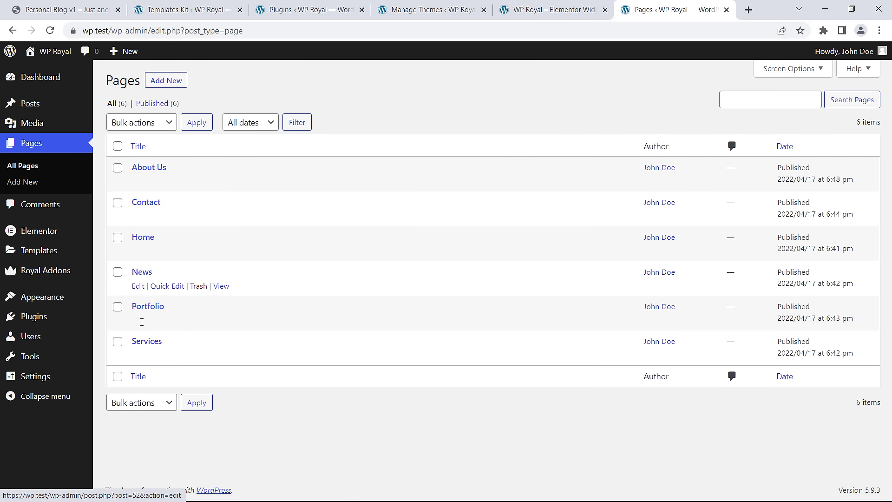
mouse_move(79, 379)
click(124, 377)
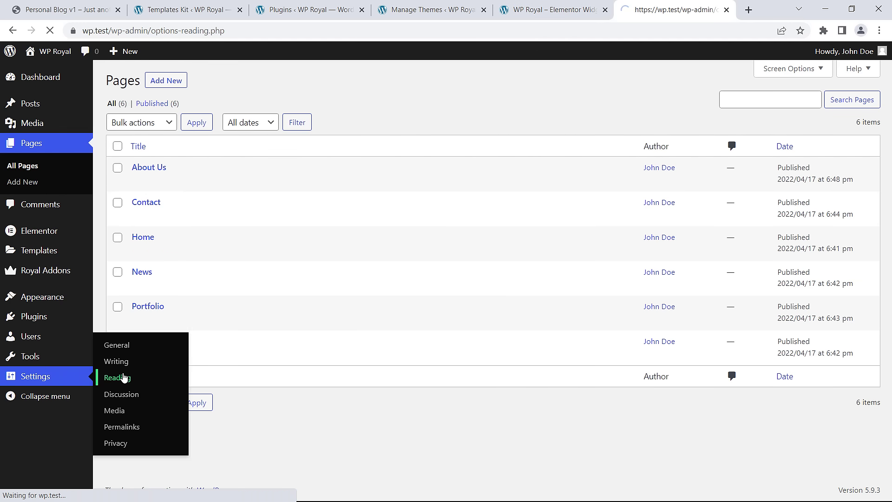
click(238, 131)
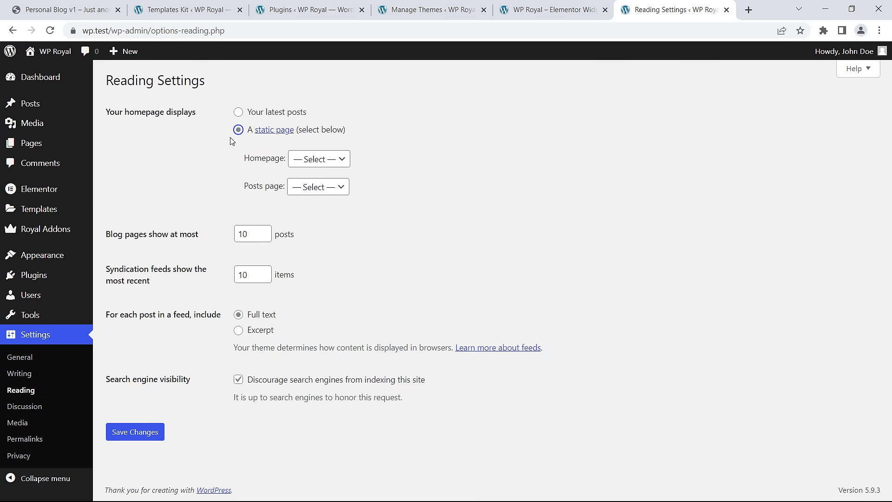
click(312, 163)
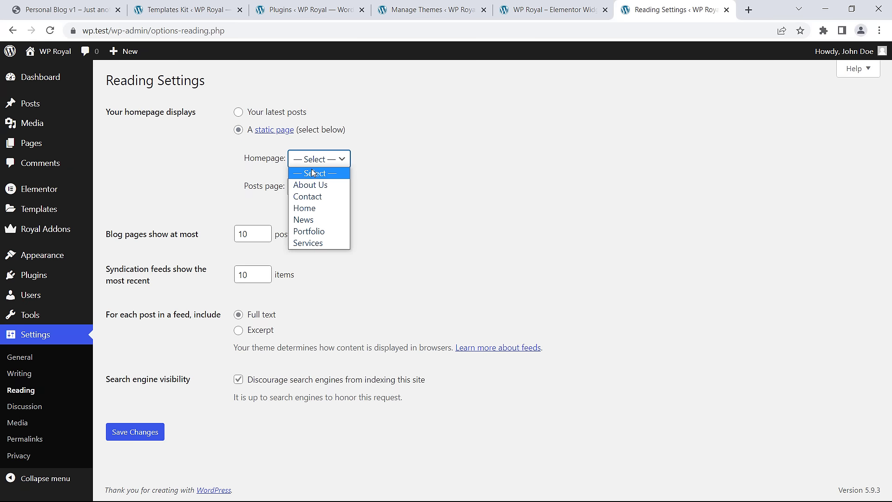
click(309, 206)
click(129, 432)
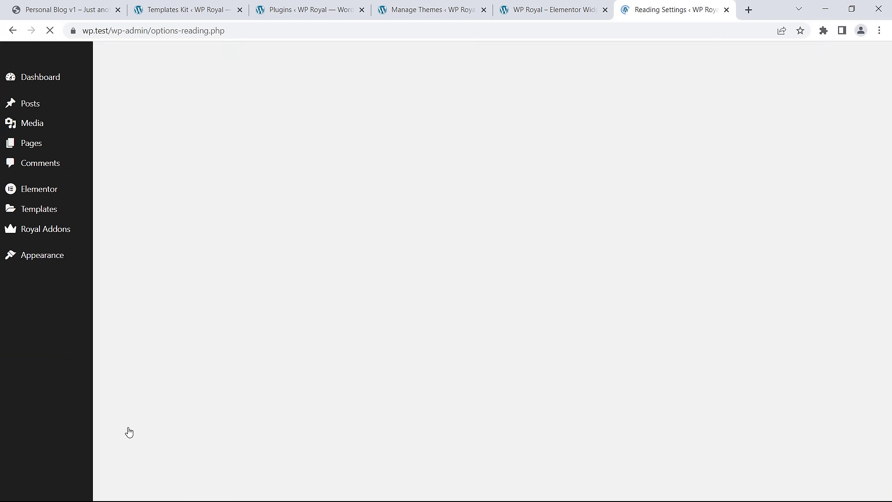
mouse_move(48, 144)
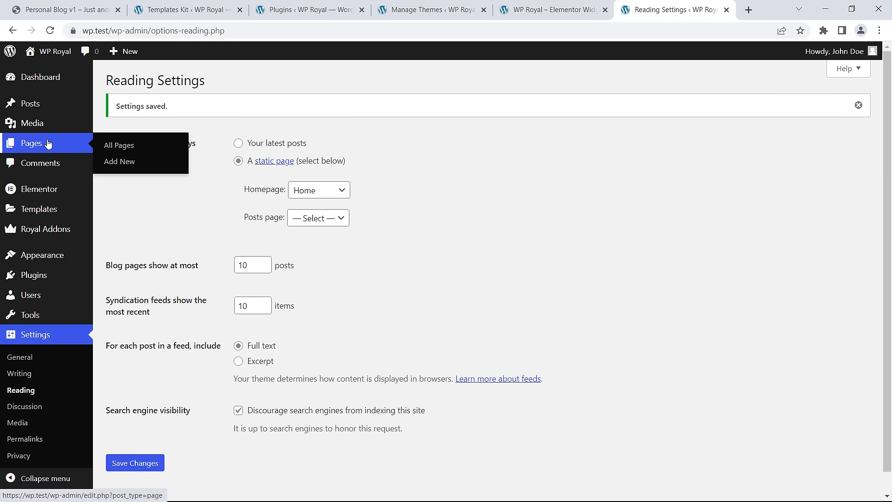
click(129, 145)
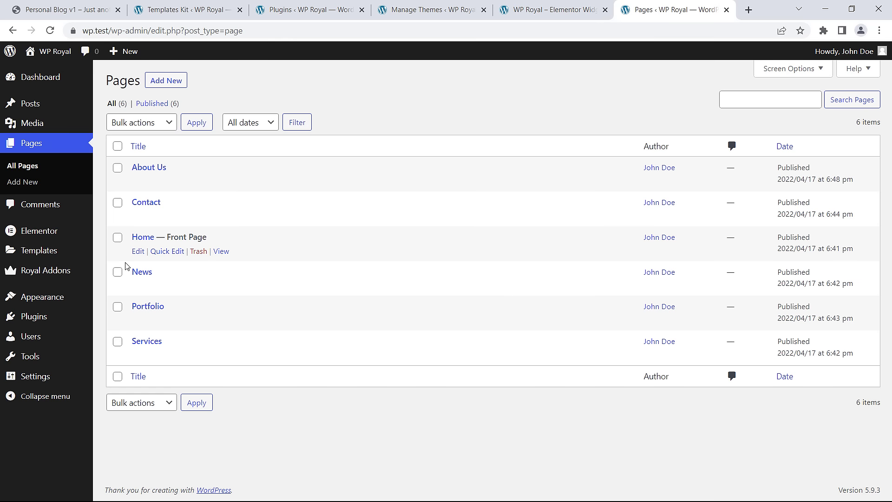
Create a new saved template titled Sidebar in the Royal Addons Theme Builder.
mouse_move(65, 273)
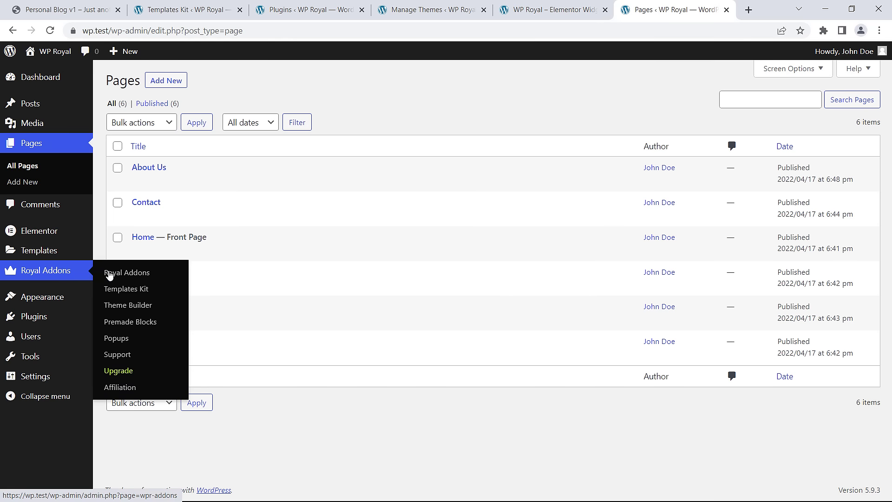
click(130, 310)
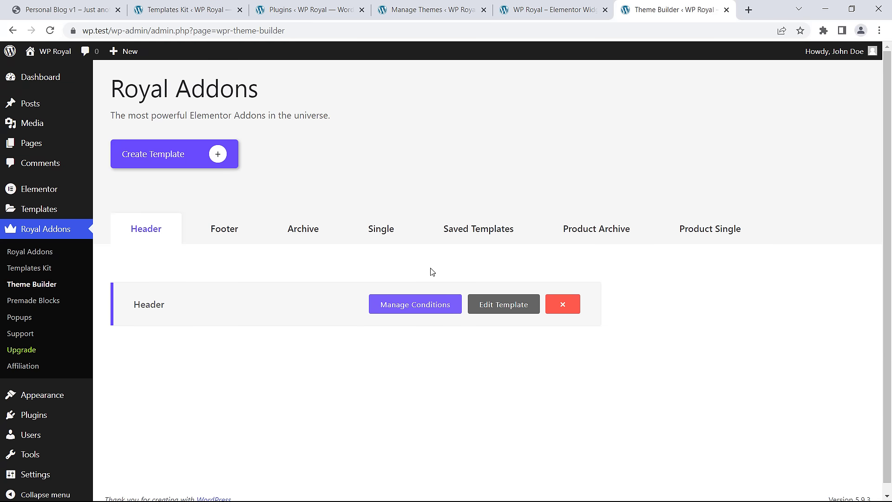
click(467, 231)
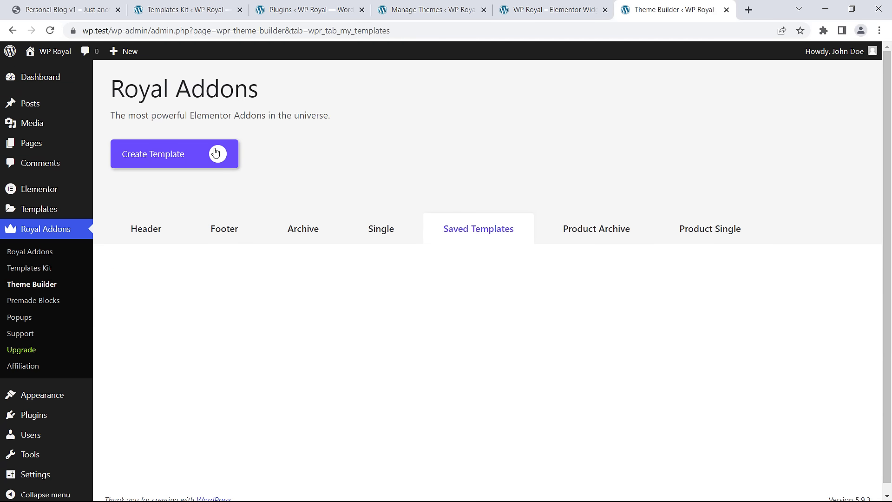
click(216, 152)
click(367, 292)
text(Sidebar)
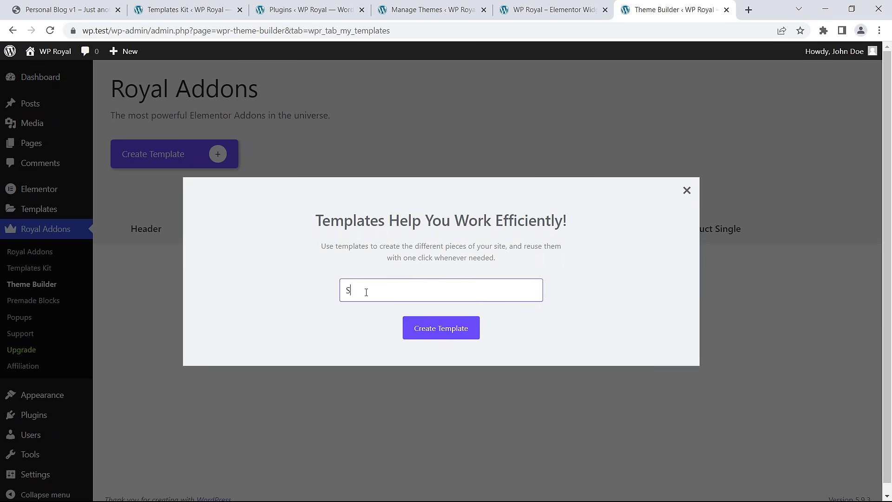
click(436, 329)
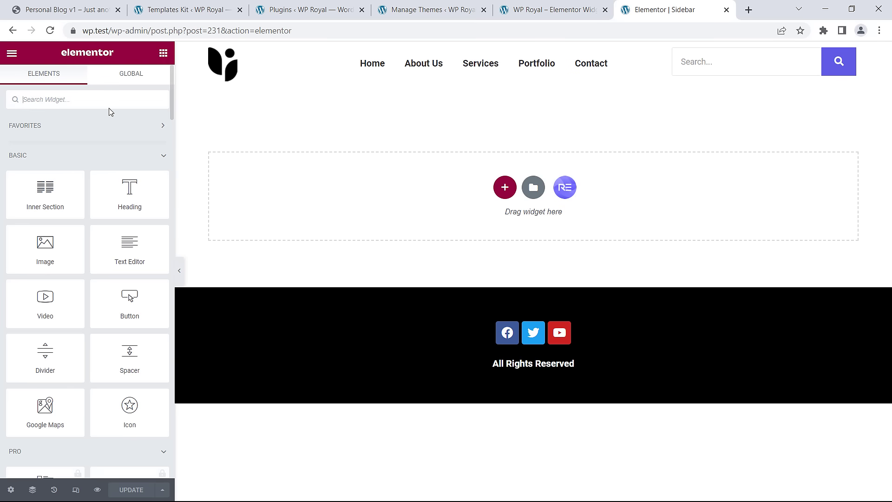
Find and insert the Promo Box widget in the Sidebar template, with the Mailchimp subscribe widget below it.
text(promo)
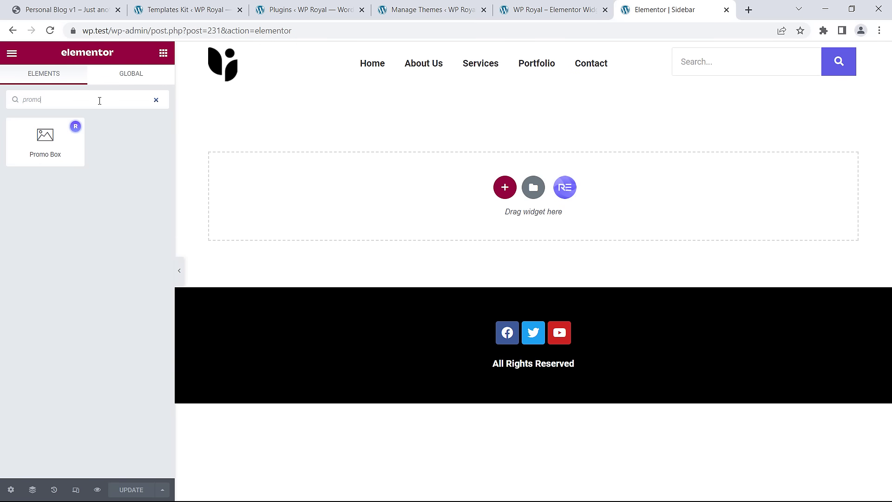
drag(66, 135, 406, 201)
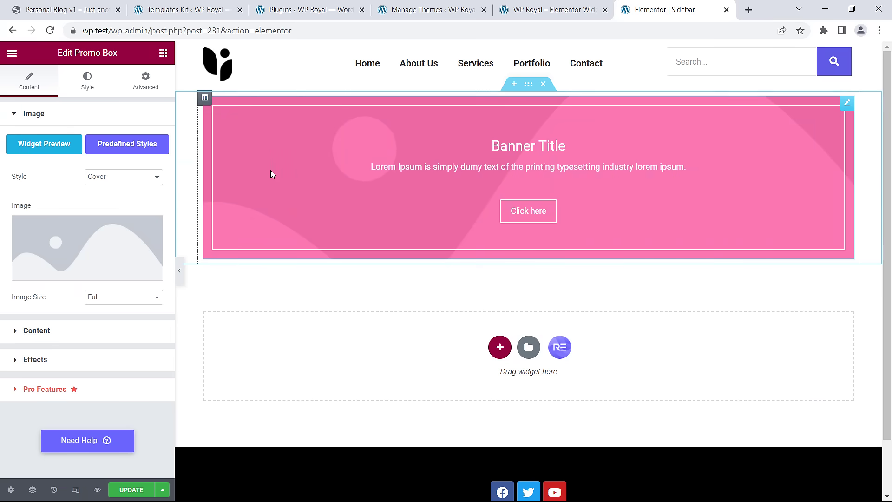
click(163, 53)
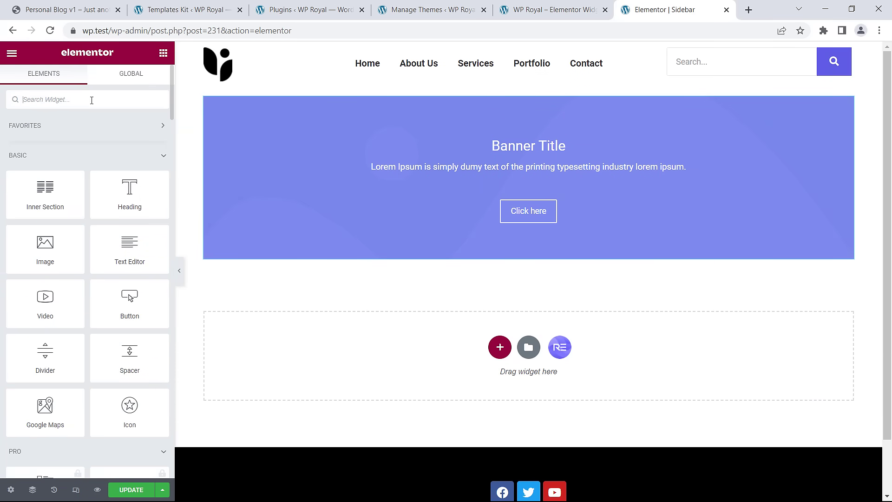
text(subs)
drag(78, 121, 540, 261)
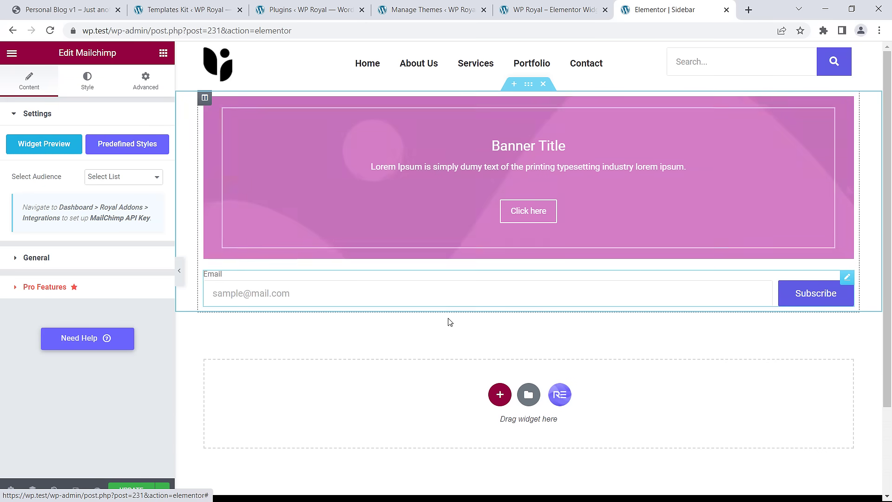
Add the Royal Addons Testimonial Carousel widget below the subscribe form and set its columns to One.
click(163, 54)
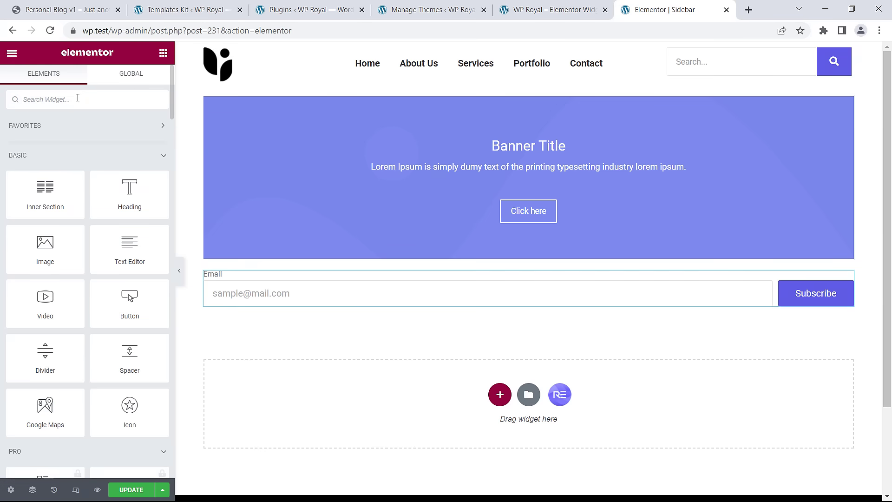
text(carou)
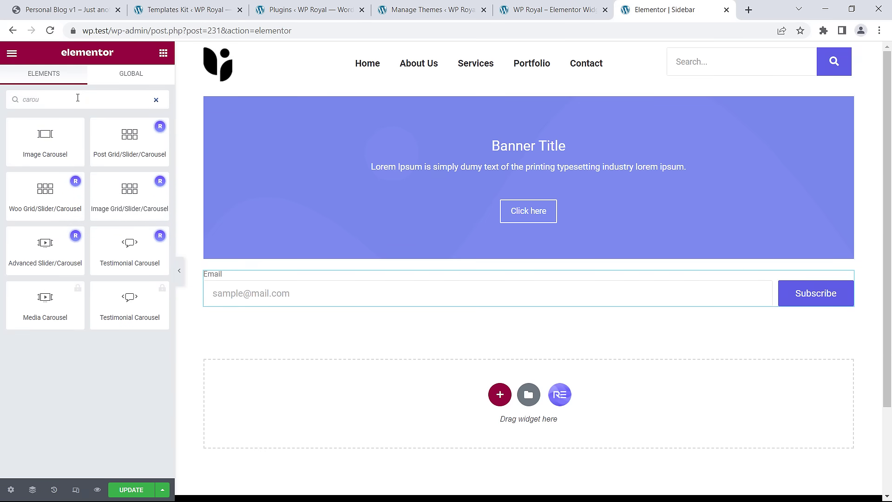
drag(130, 249, 528, 312)
scroll(518, 312, down, 3)
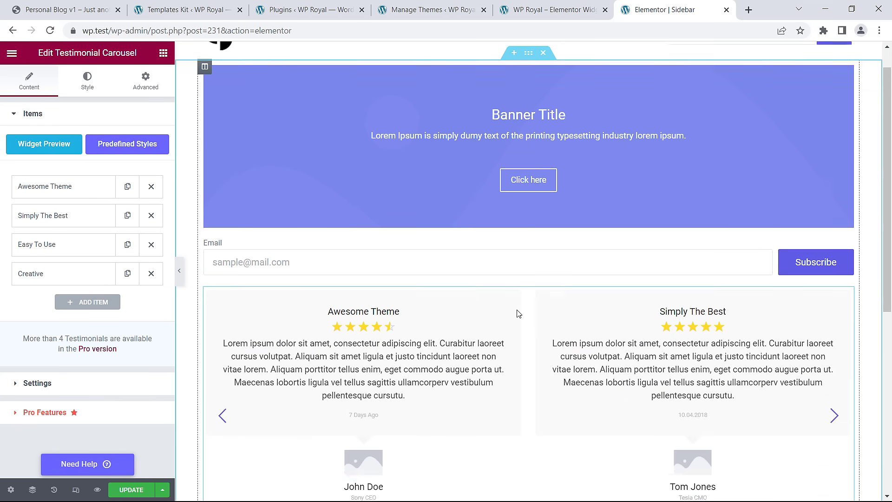
click(52, 384)
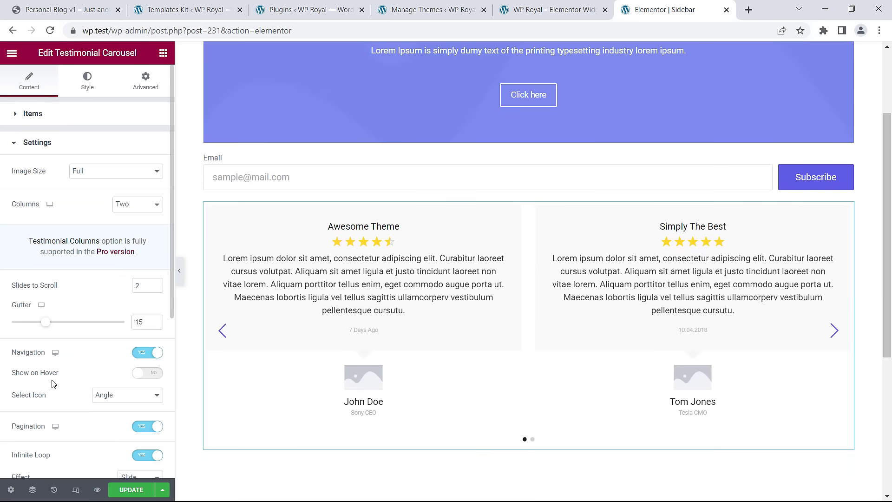
click(130, 205)
click(130, 217)
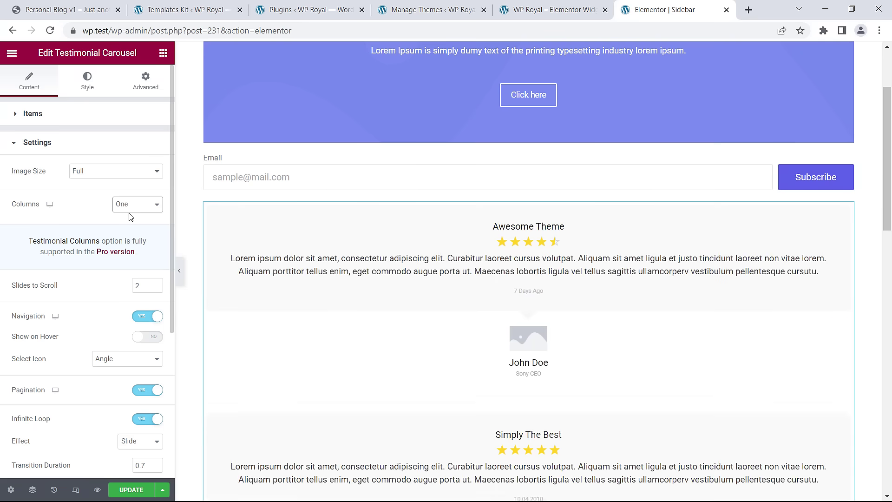
Update the Sidebar template and exit the editor to the WordPress dashboard.
click(131, 490)
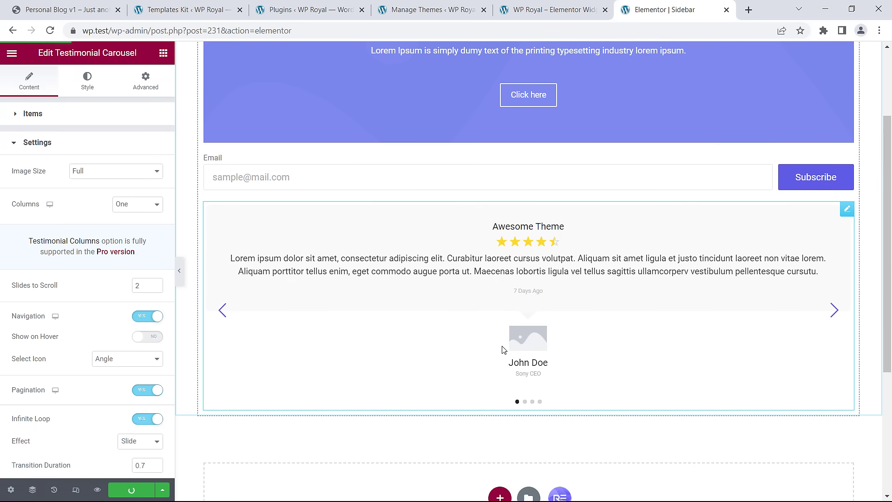
scroll(488, 349, up, 3)
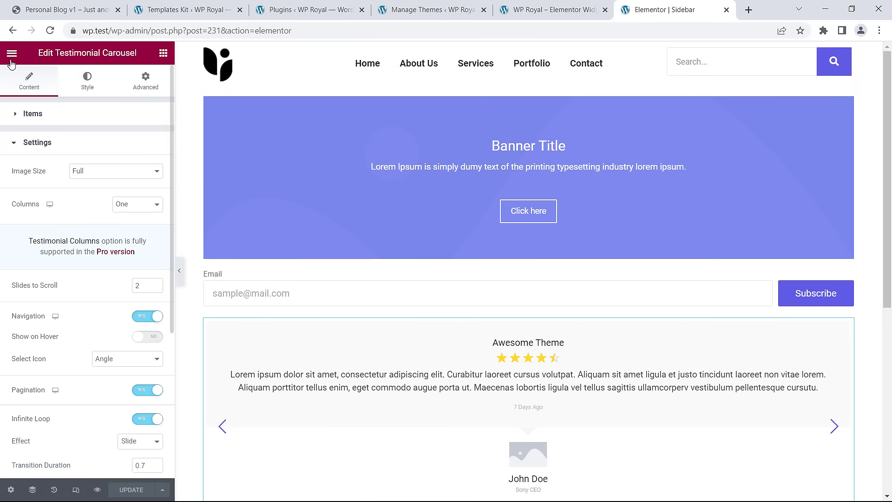
click(12, 59)
click(79, 255)
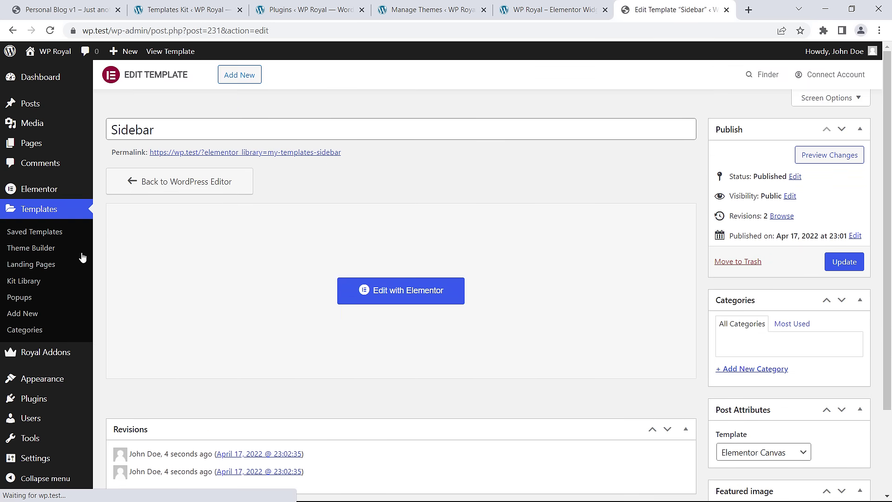
mouse_move(37, 352)
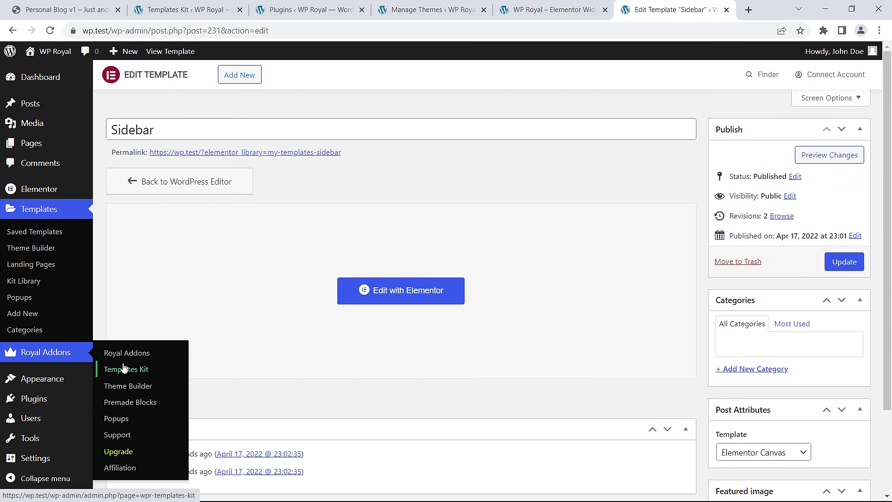
Open the Page Single template for editing from the single templates in the Royal Addons Theme Builder.
click(126, 386)
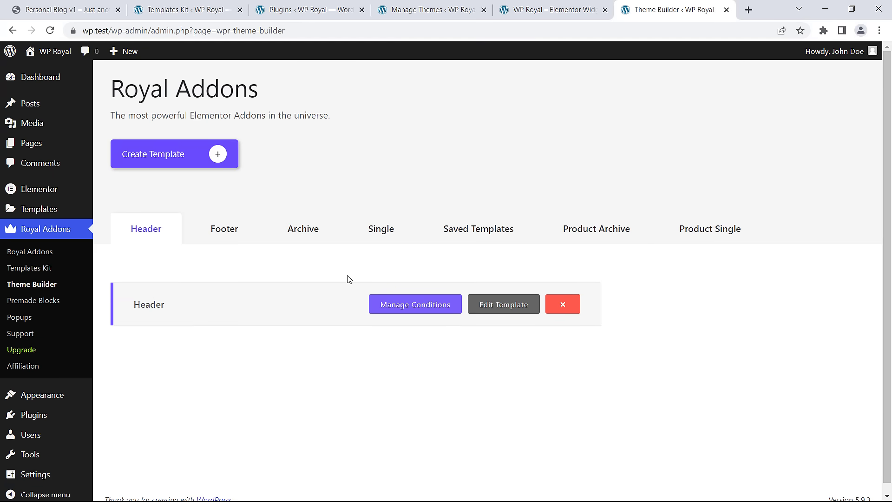
click(381, 230)
scroll(373, 241, down, 1)
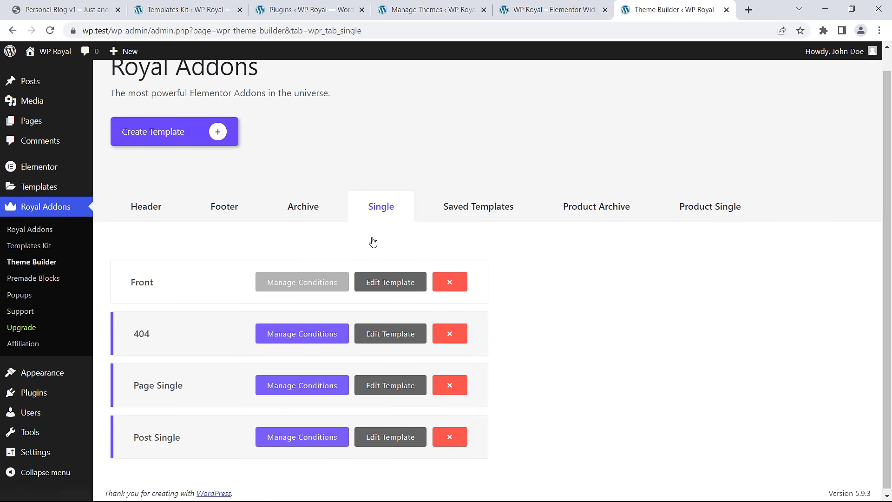
click(396, 385)
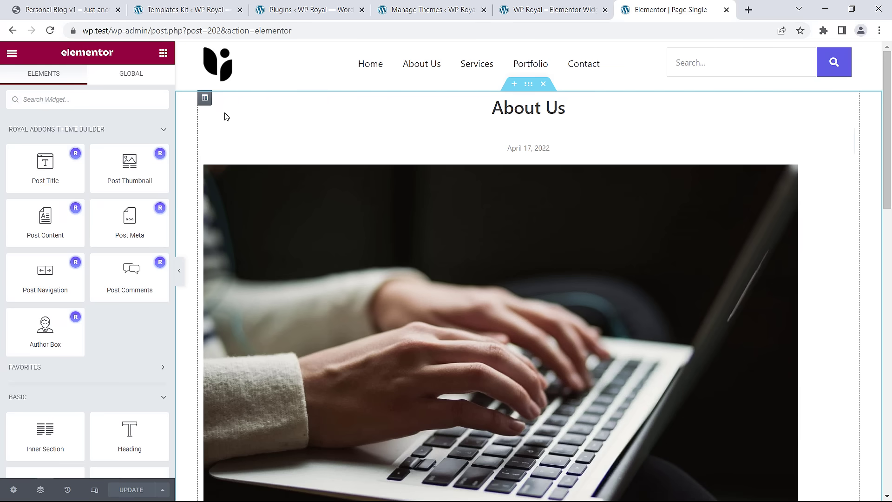
Add a new column beside the page content and narrow it to about 33% width.
right_click(204, 98)
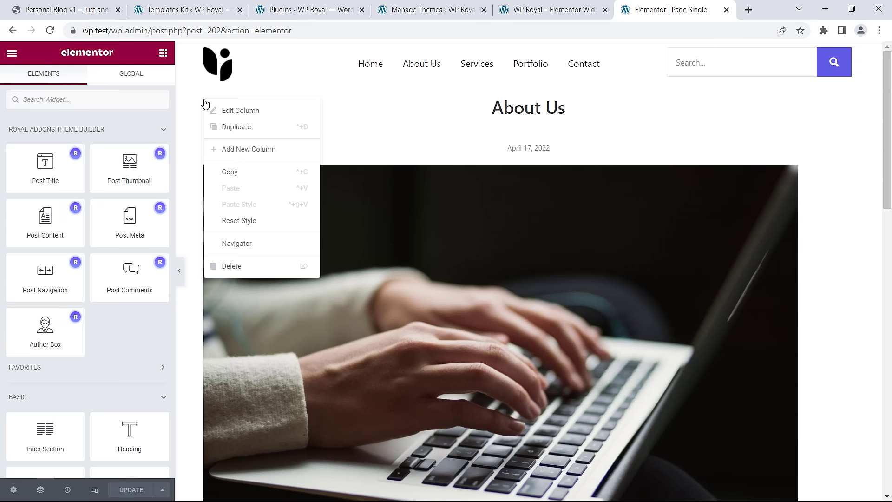
click(256, 149)
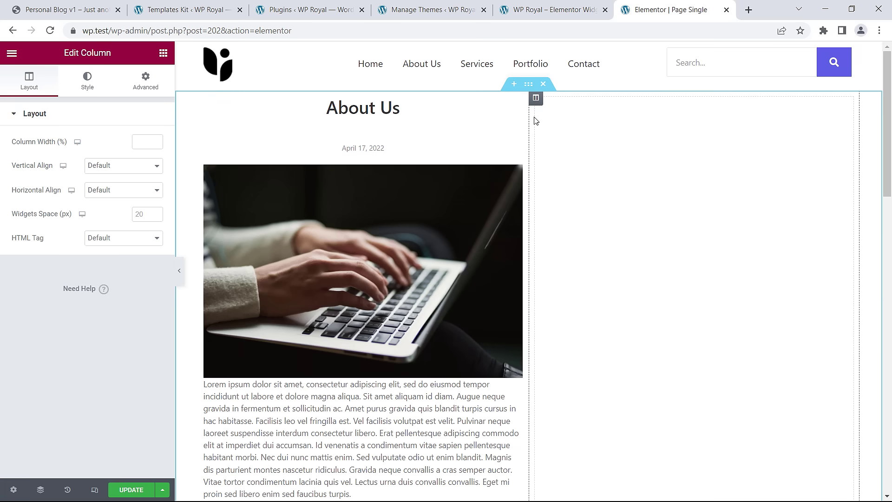
drag(636, 126, 644, 126)
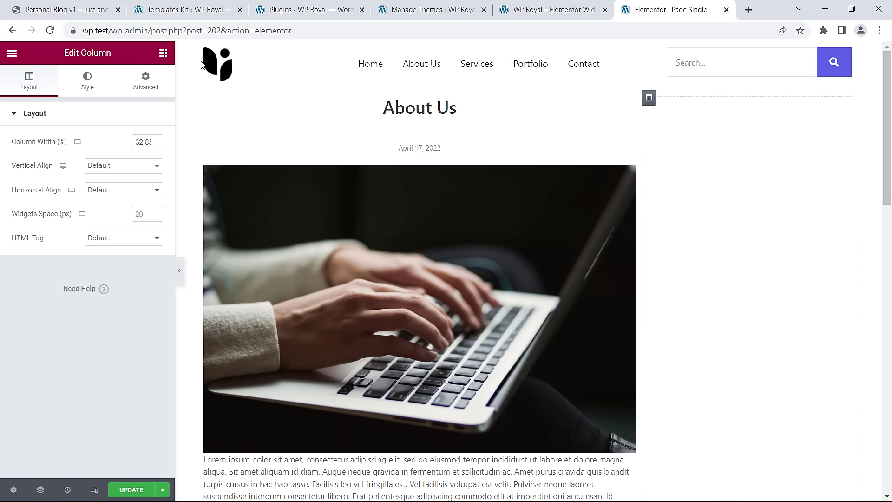
Insert the Royal Addons Template widget in the new empty column and select Sidebar as its template.
click(164, 54)
click(89, 97)
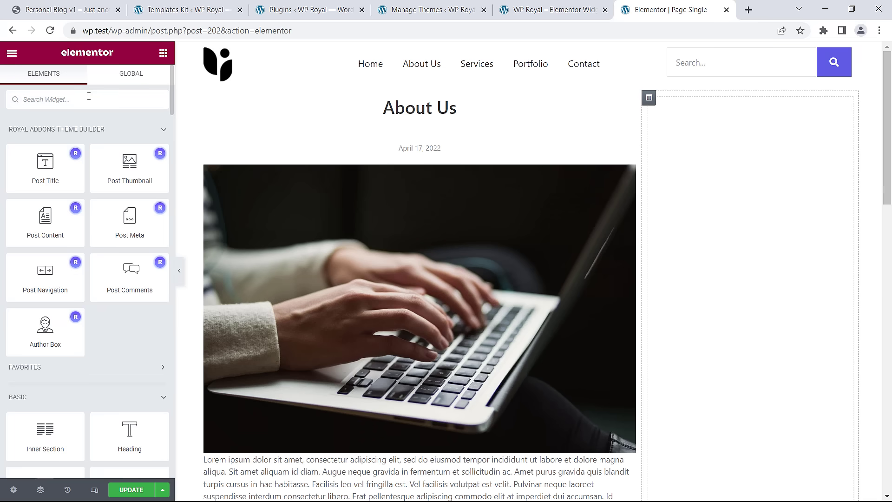
text(templa)
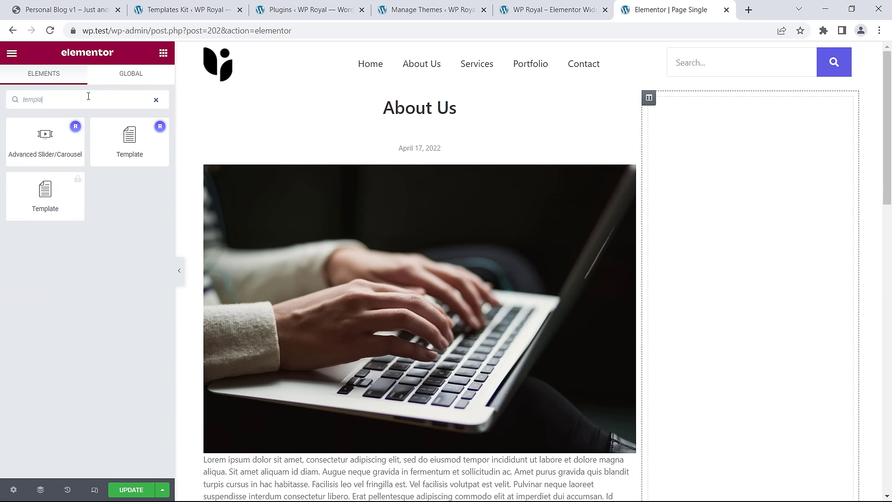
drag(130, 139, 723, 134)
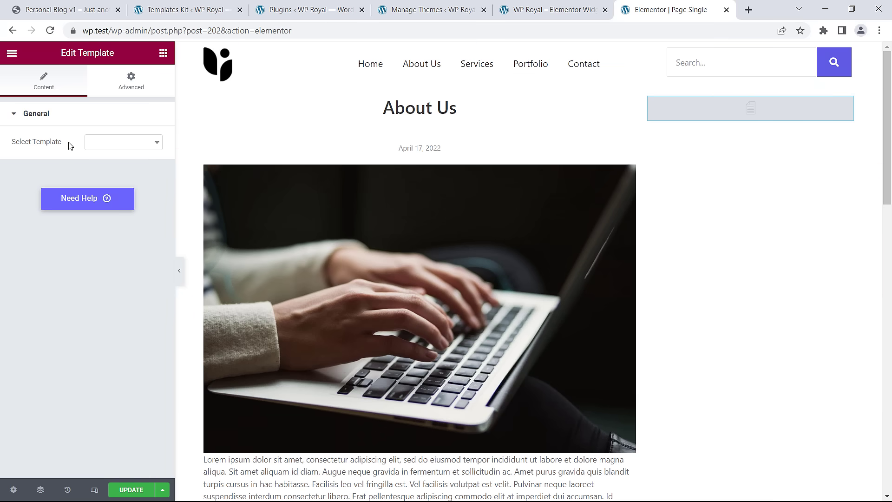
click(122, 147)
click(104, 176)
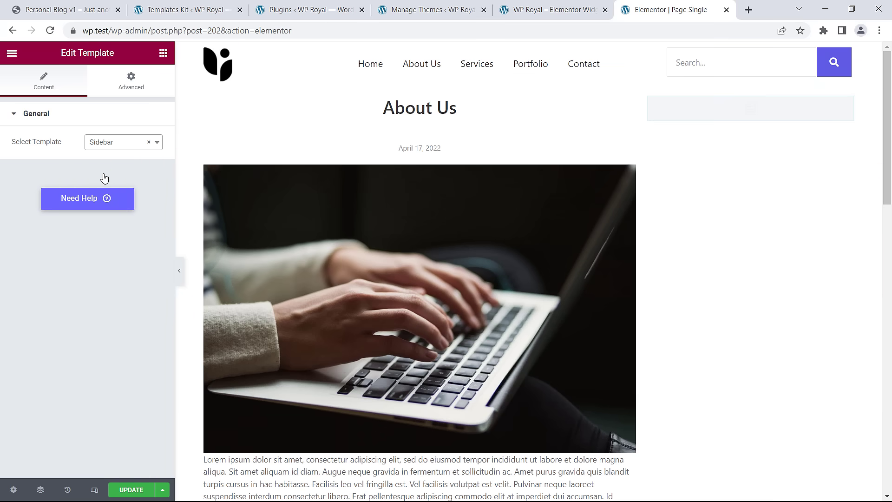
mouse_move(890, 147)
mouse_down()
mouse_move(891, 237)
mouse_move(890, 139)
mouse_up()
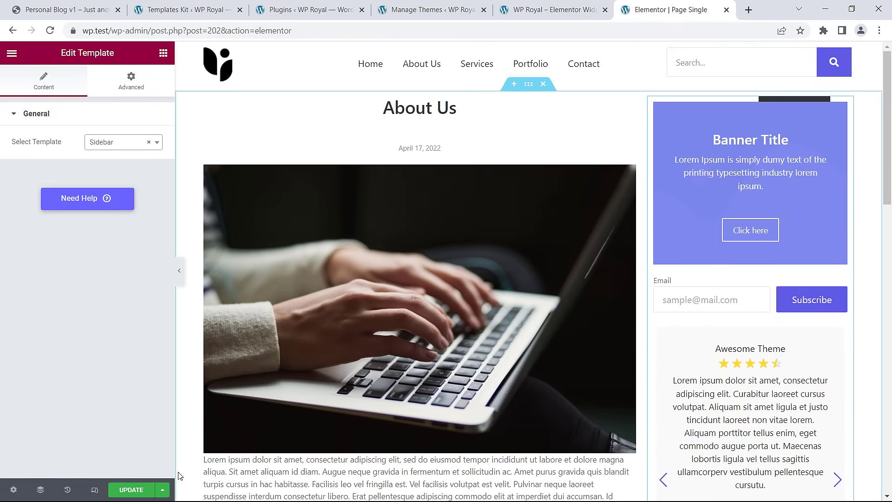
Update the Page Single template and exit the editor to the Theme Builder dashboard.
click(133, 490)
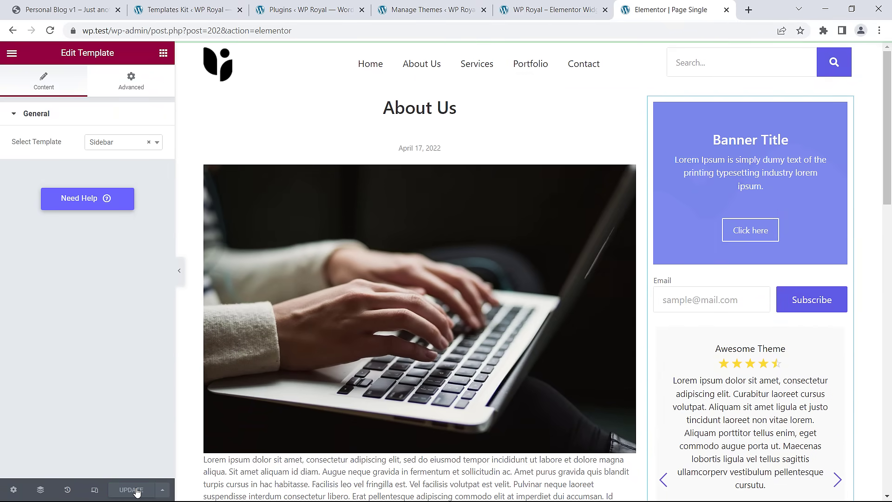
click(15, 58)
click(68, 212)
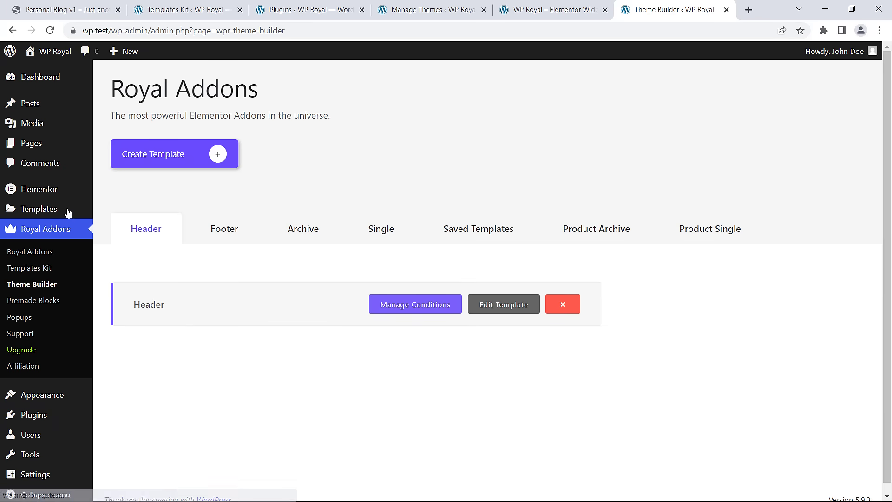
View the published About Us page from the list of all pages and examine its sidebar.
mouse_move(49, 148)
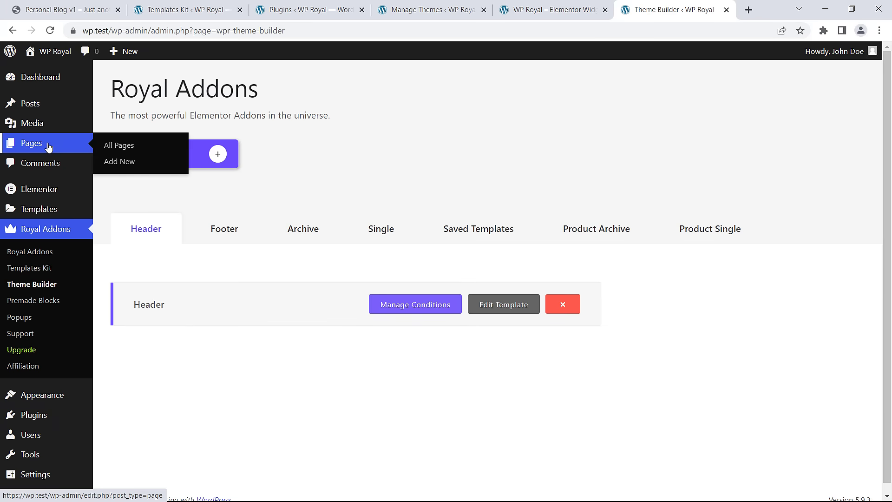
click(116, 148)
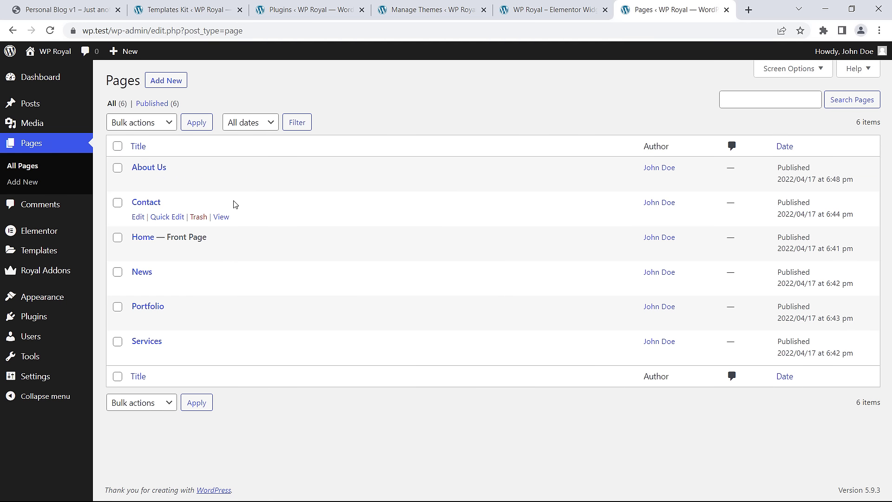
click(221, 184)
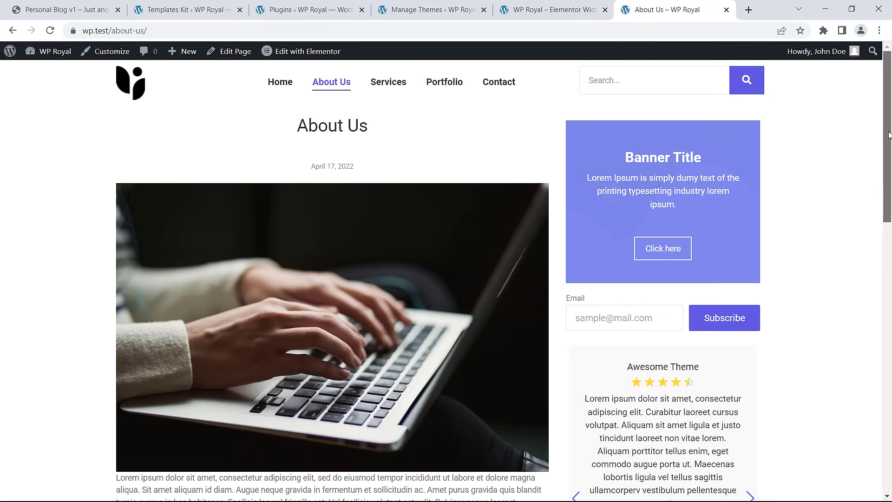
mouse_move(888, 135)
mouse_down()
mouse_move(888, 328)
mouse_move(889, 140)
mouse_up()
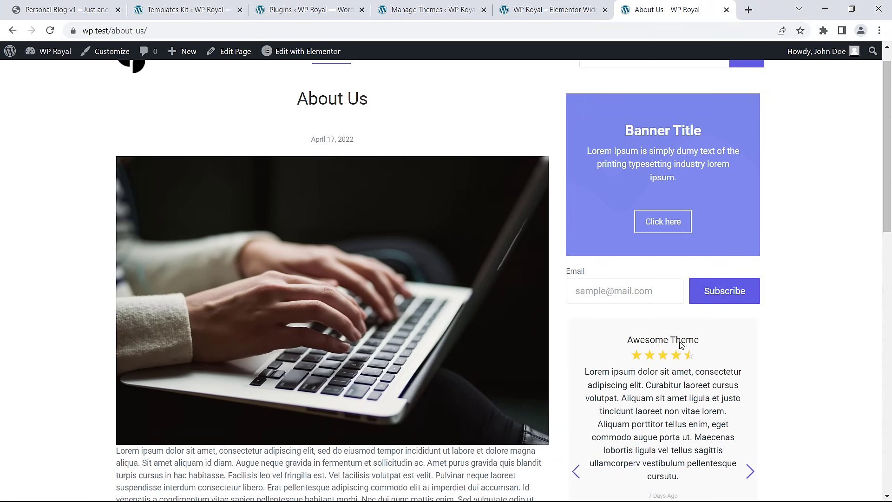
drag(890, 144, 889, 135)
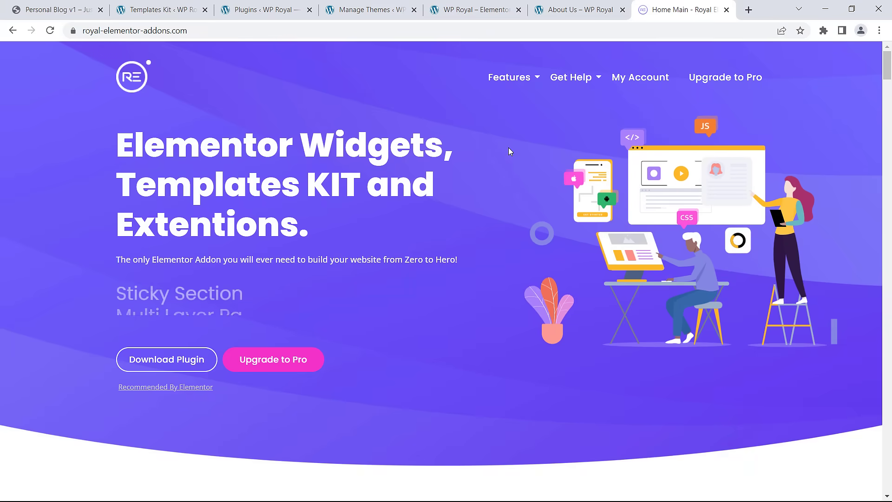
Look at the Get Help options on the Royal Elementor Addons website.
mouse_move(571, 80)
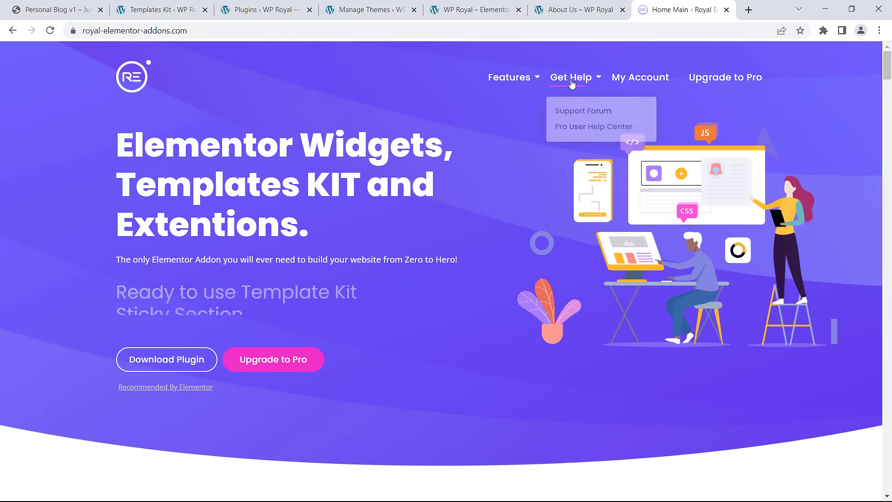